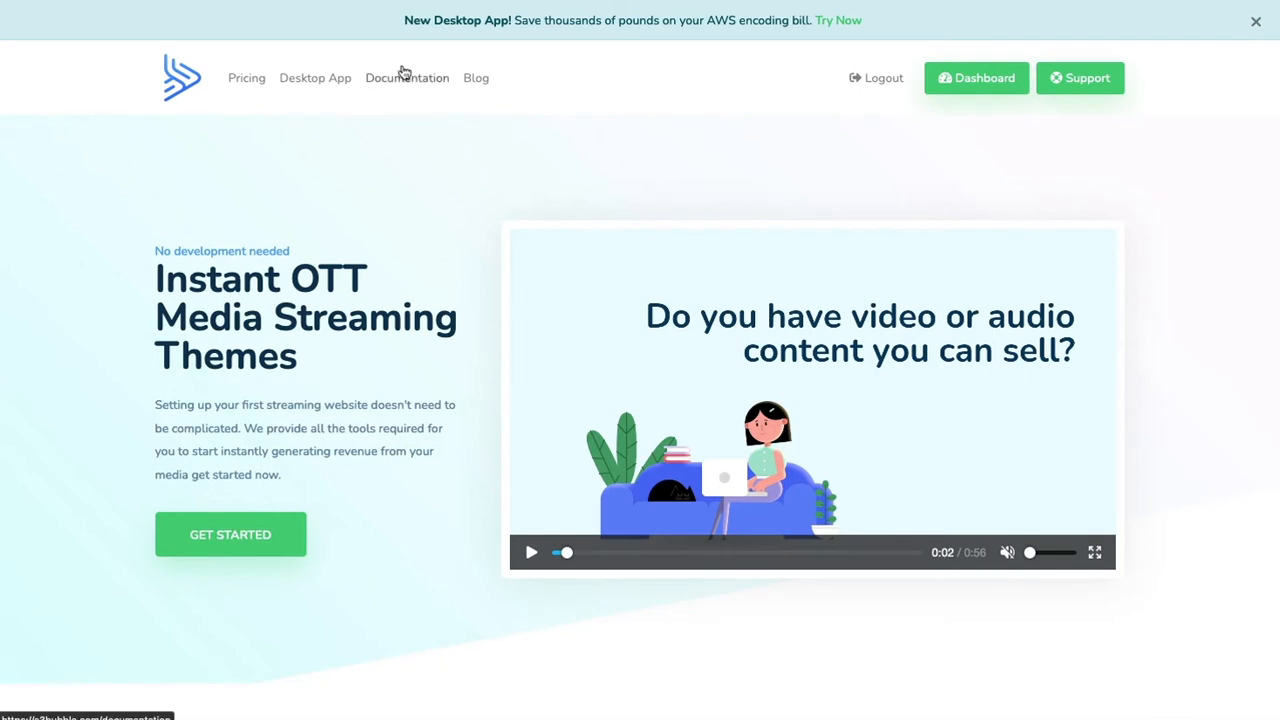
- Find the EZDRM Cloudformation Template in the documentation's Cloudformation Templates category and download it
click(401, 79)
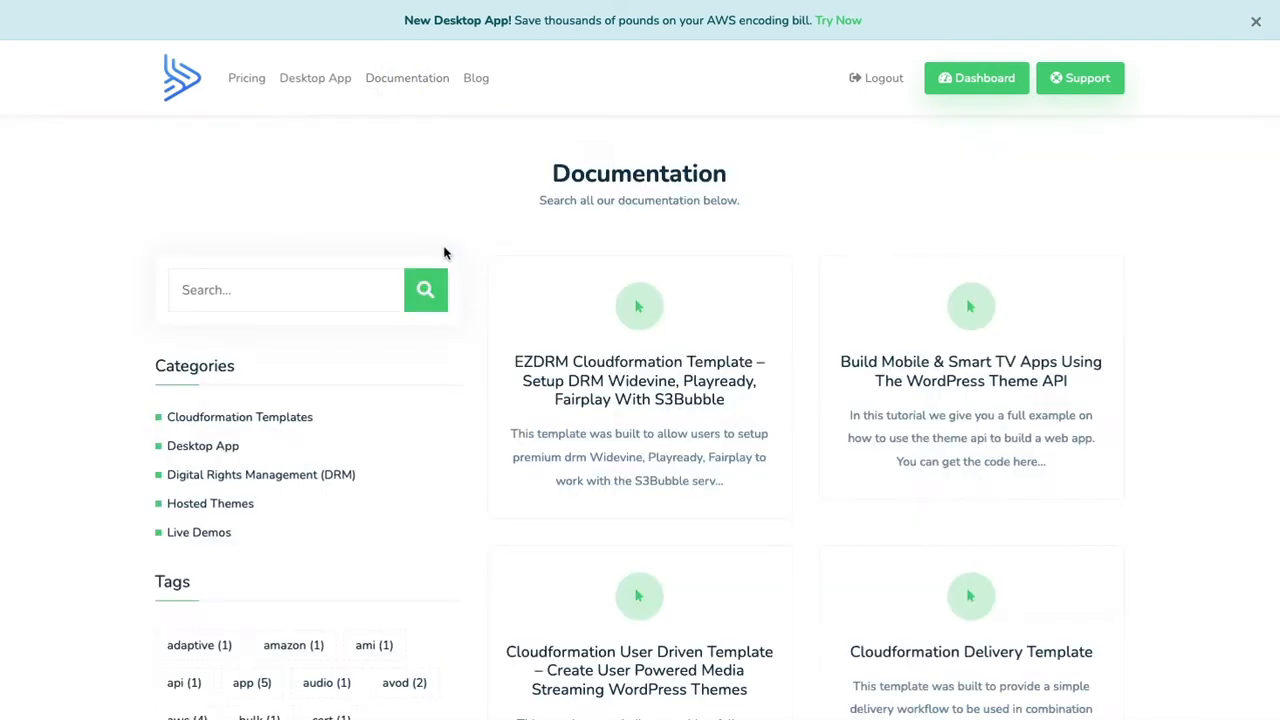
click(233, 418)
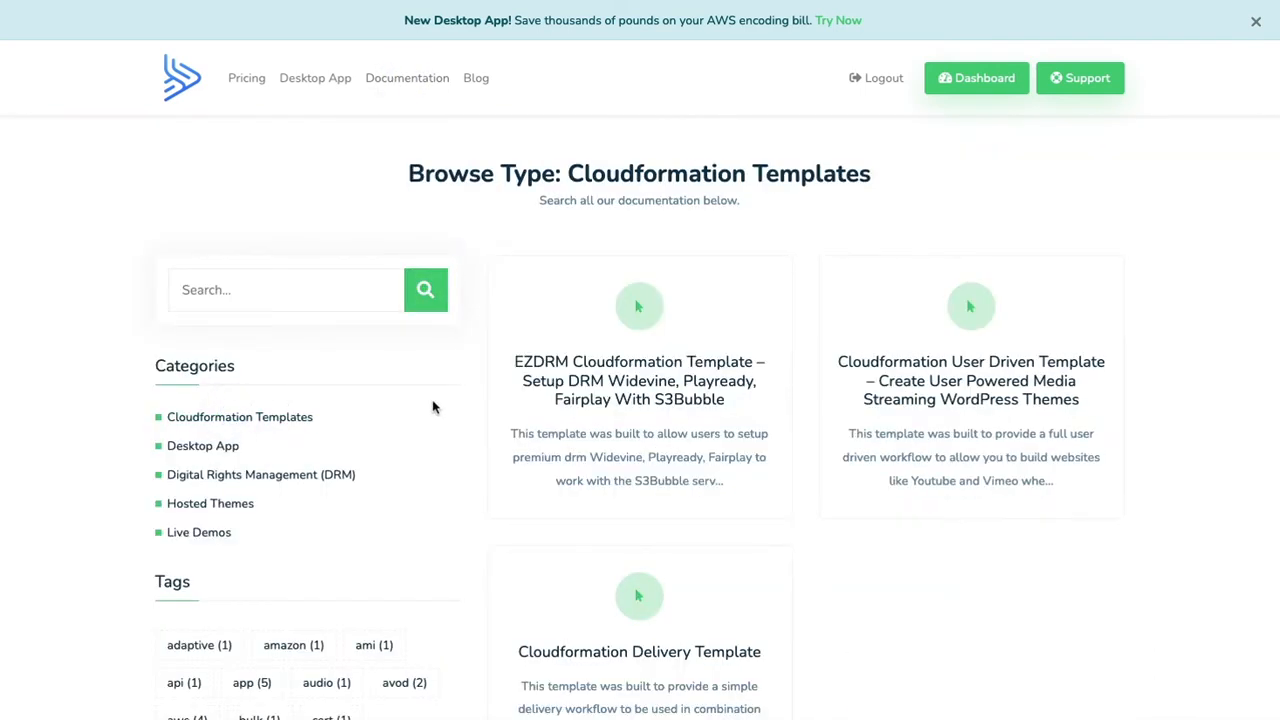
click(658, 372)
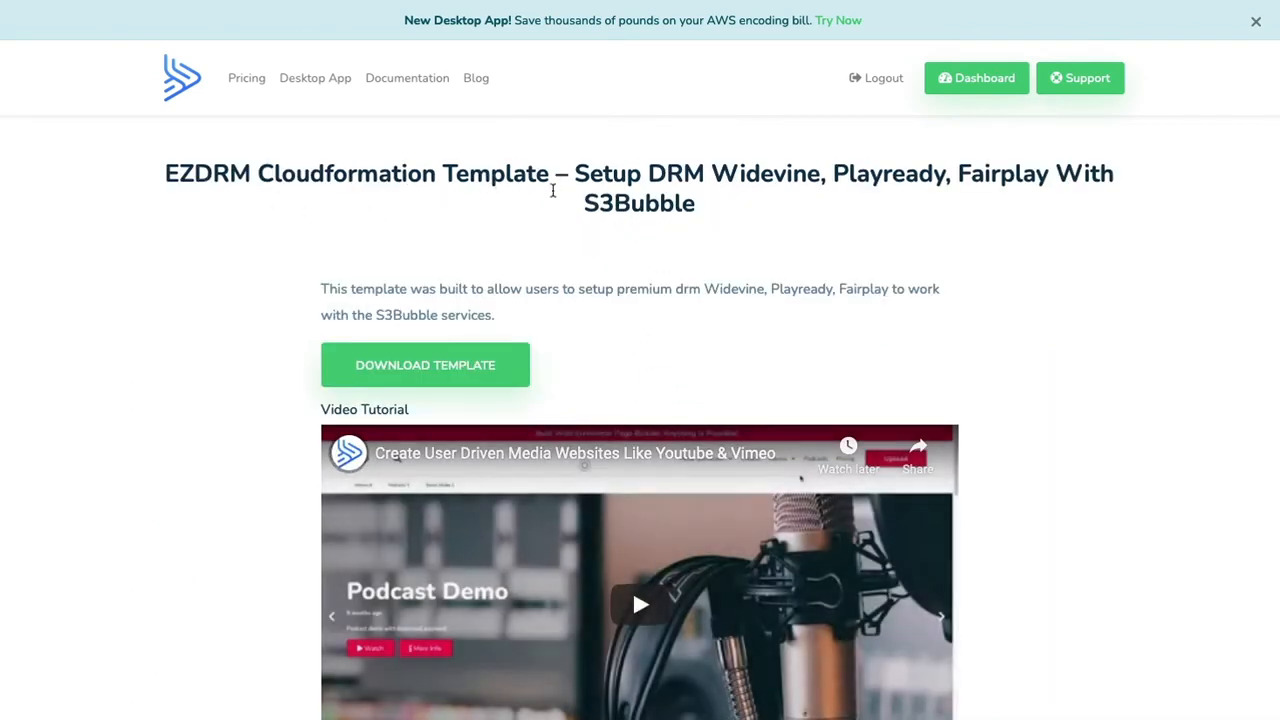
click(480, 362)
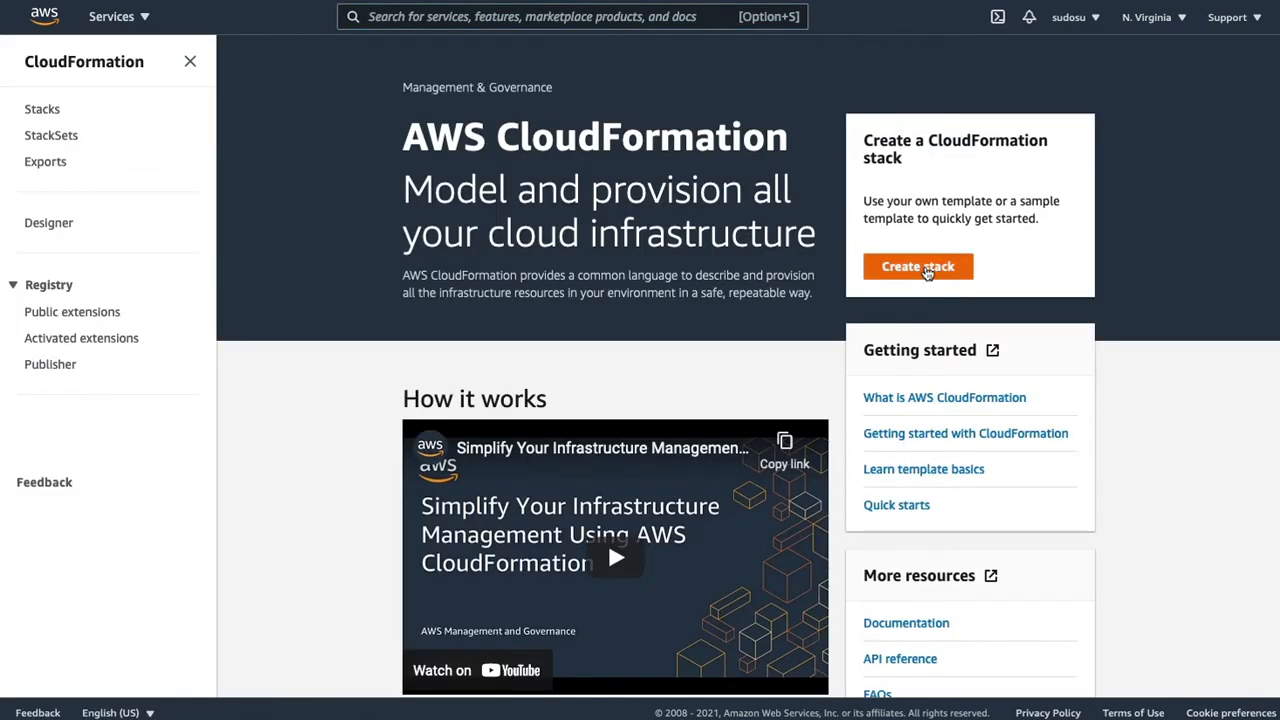
- Start a new AWS CloudFormation stack from the uploaded template file s3bubble-ezdrm.json and continue to the stack details
click(918, 267)
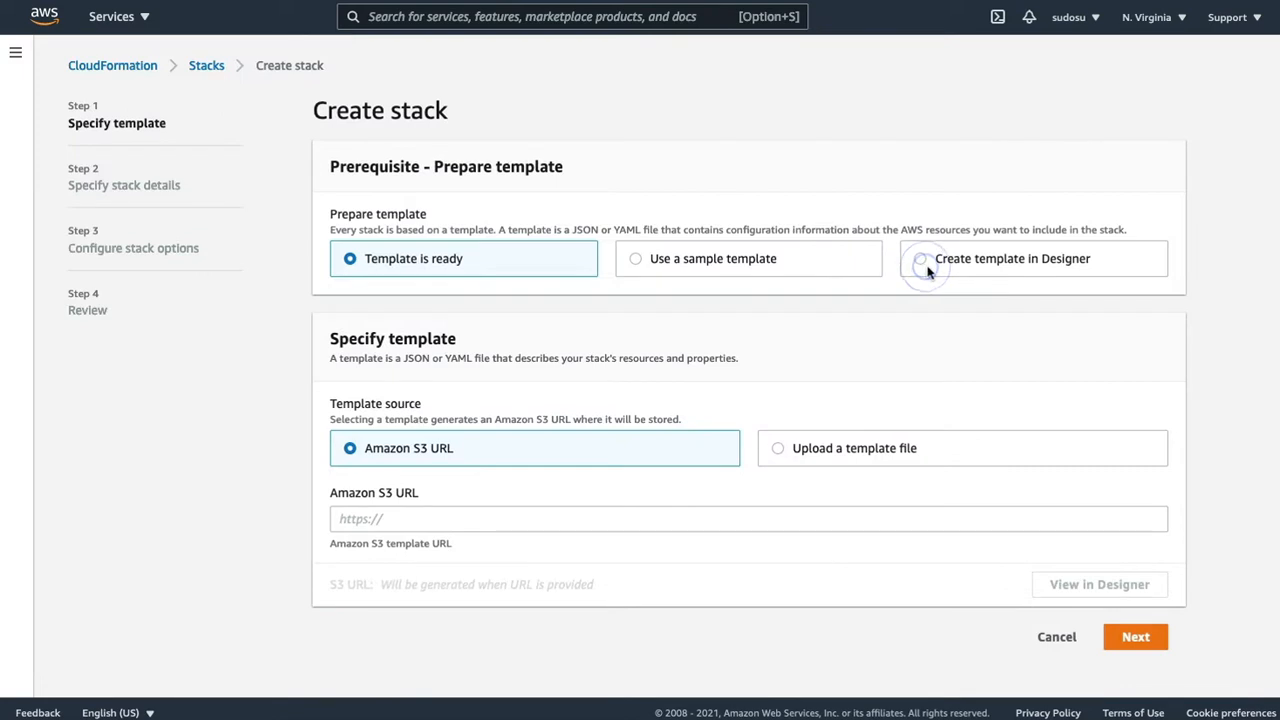
click(777, 450)
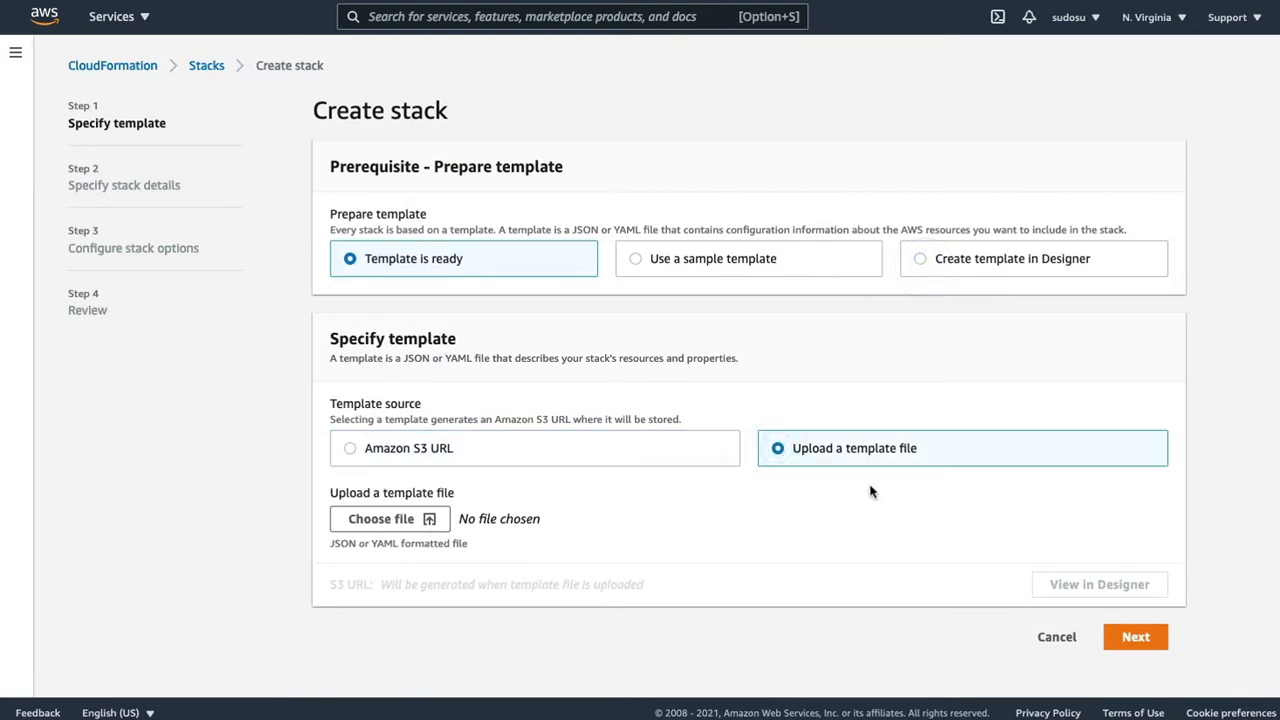
click(385, 519)
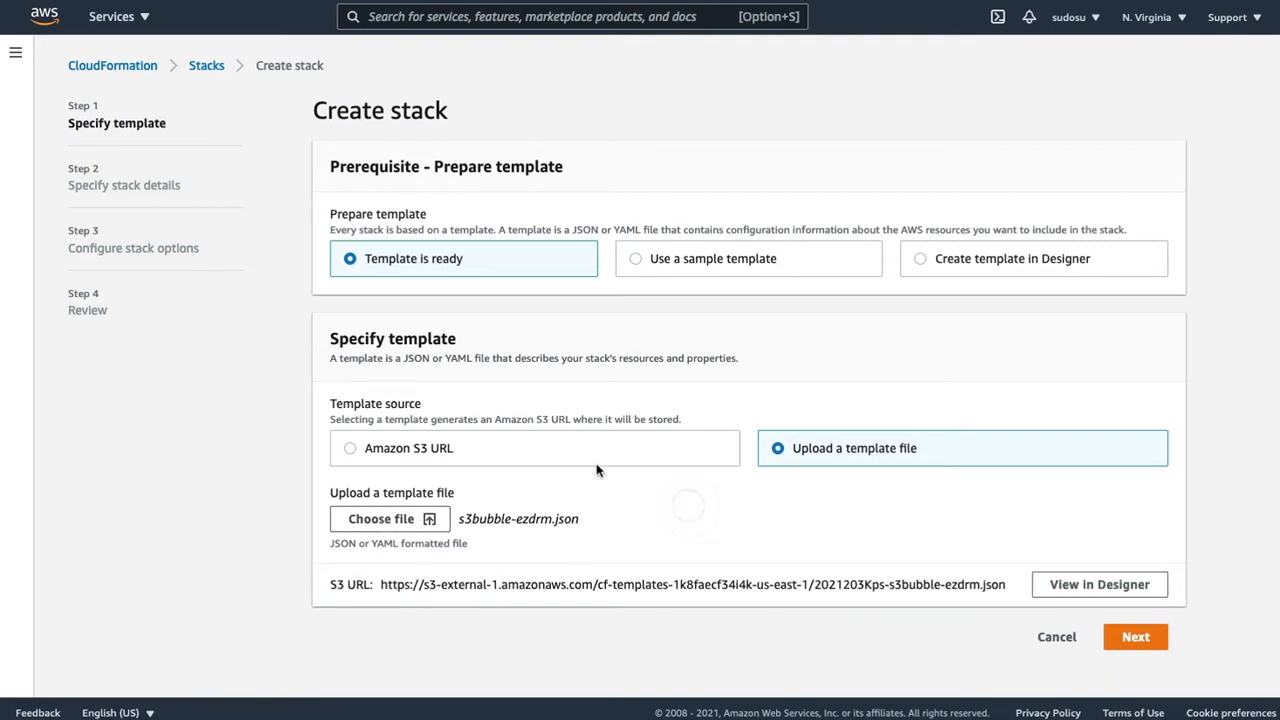
click(1135, 636)
- Name the stack S3BubbleEzdrmStack
click(410, 240)
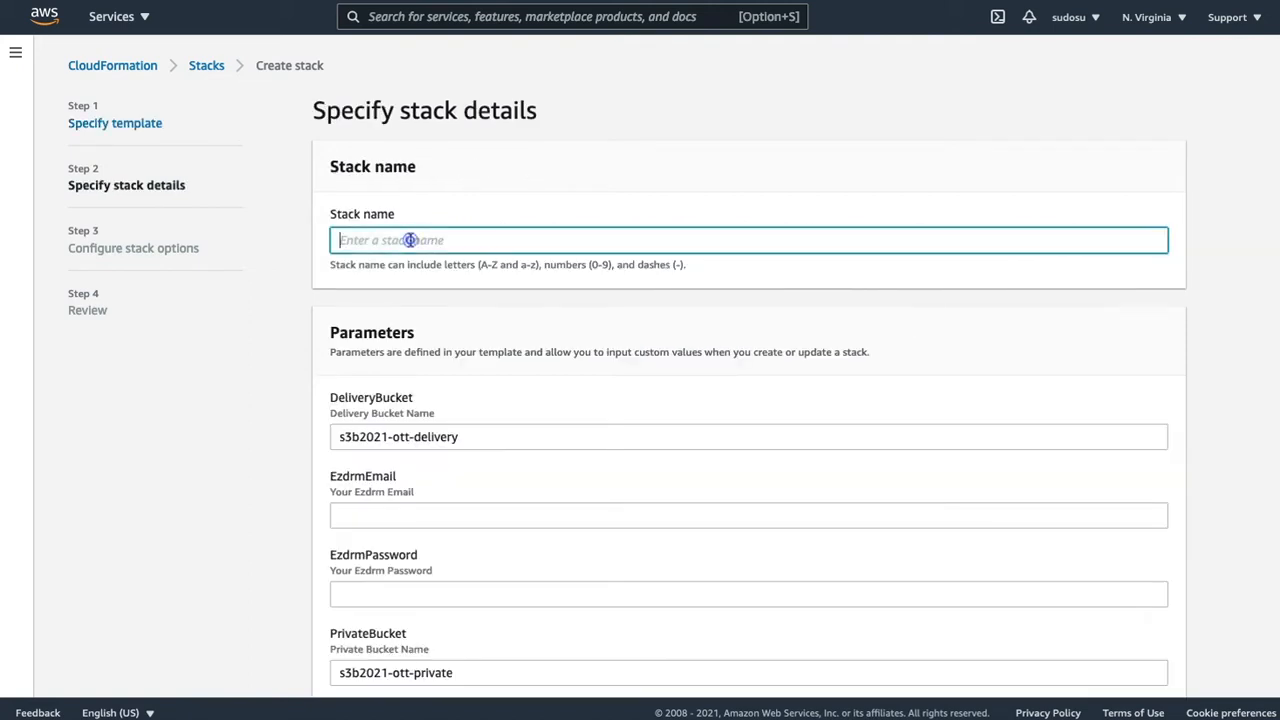
text(SS)
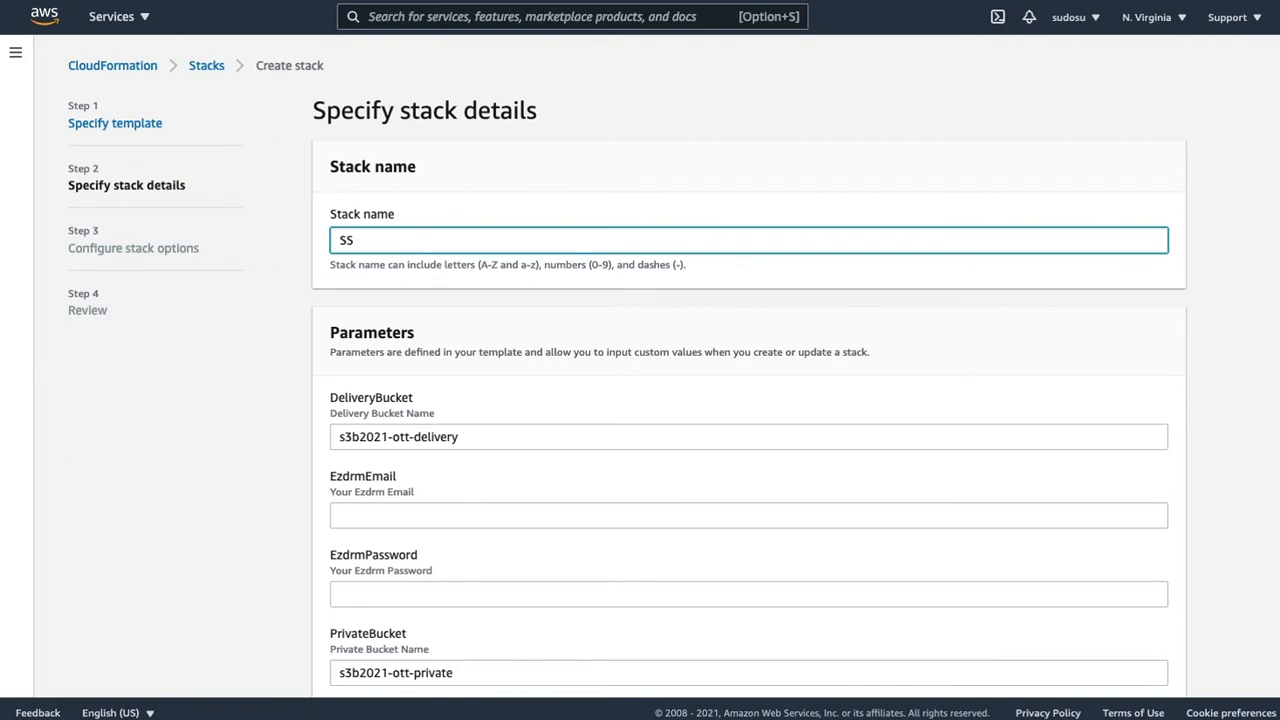
text(BubbleEzdrmStack)
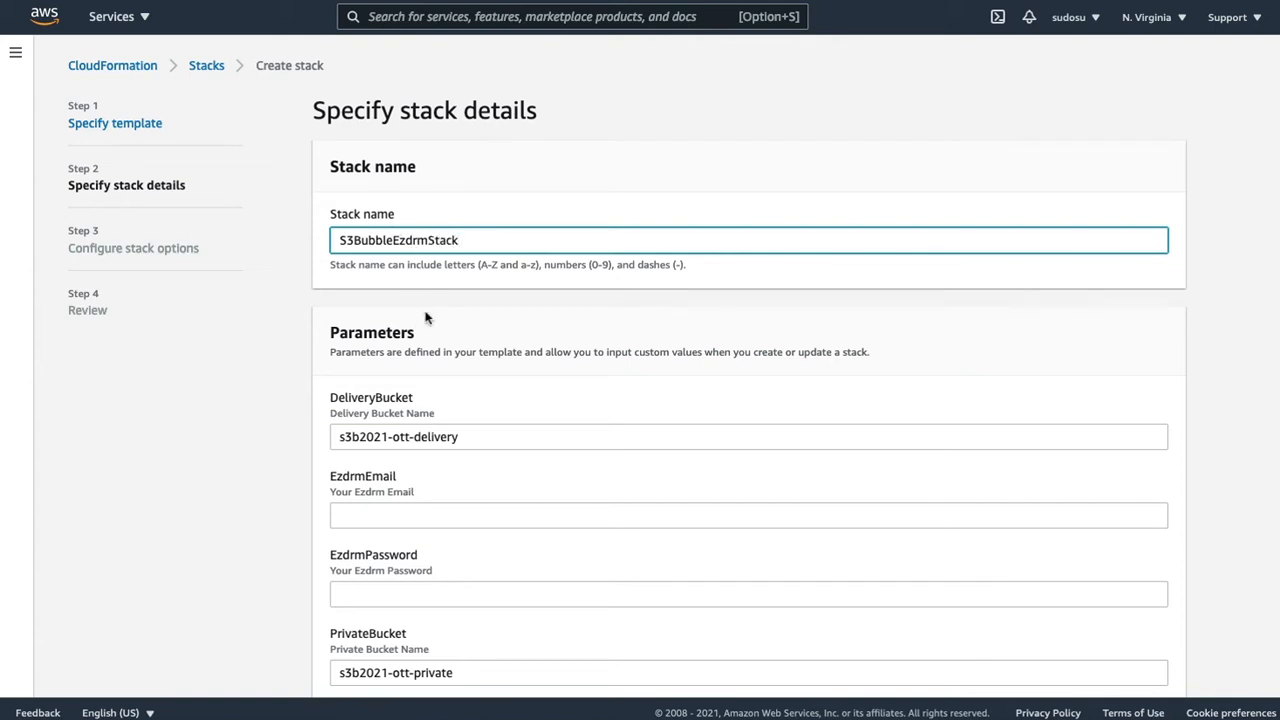
- Extend the delivery bucket name with a company suffix, making it s3b2021-ott-delivery-mycompany
scroll(445, 333, down, 1)
scroll(445, 333, down, 1)
click(481, 374)
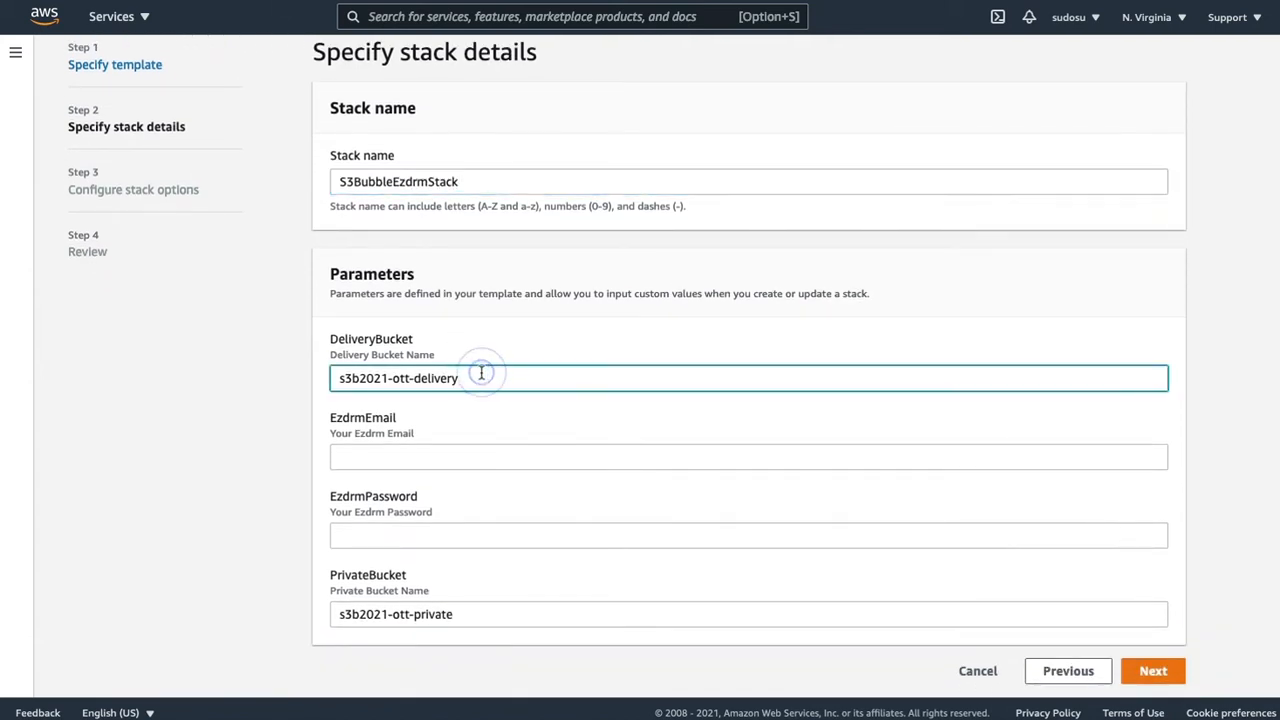
text(-mycompany)
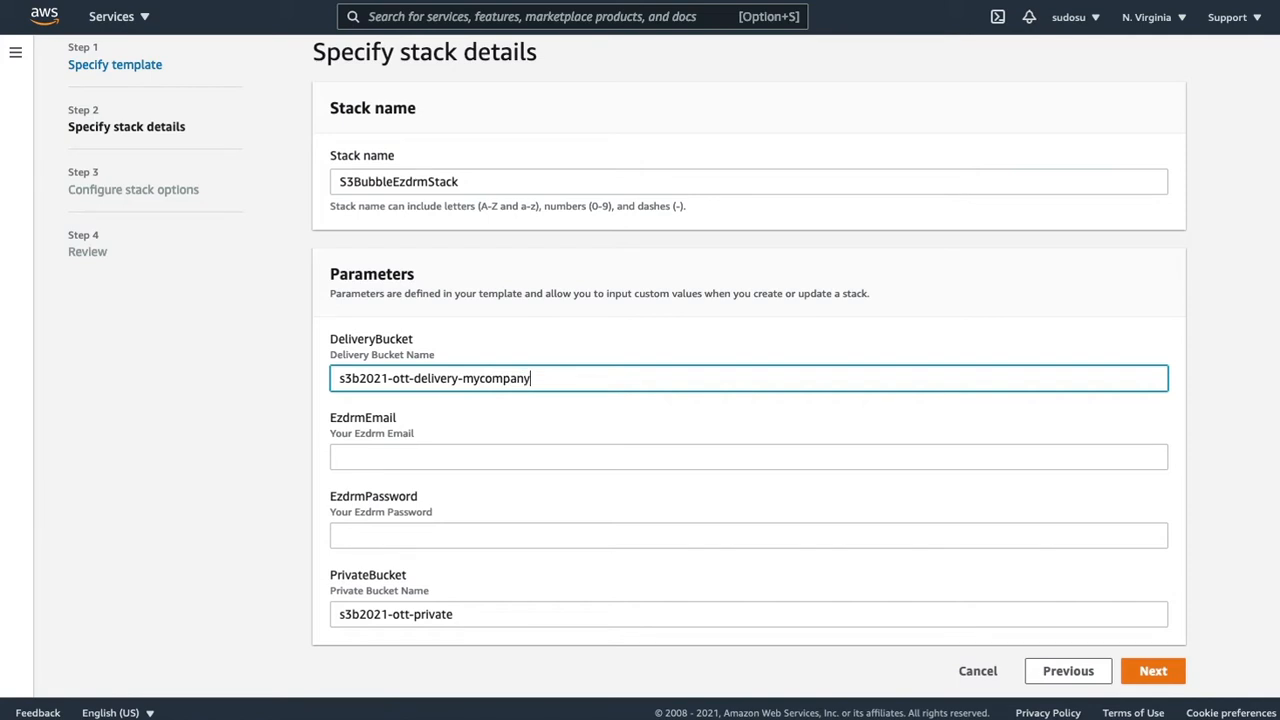
- Extend the private bucket name with the company suffix, making it s3b2021-ott-private-mycompany
click(487, 612)
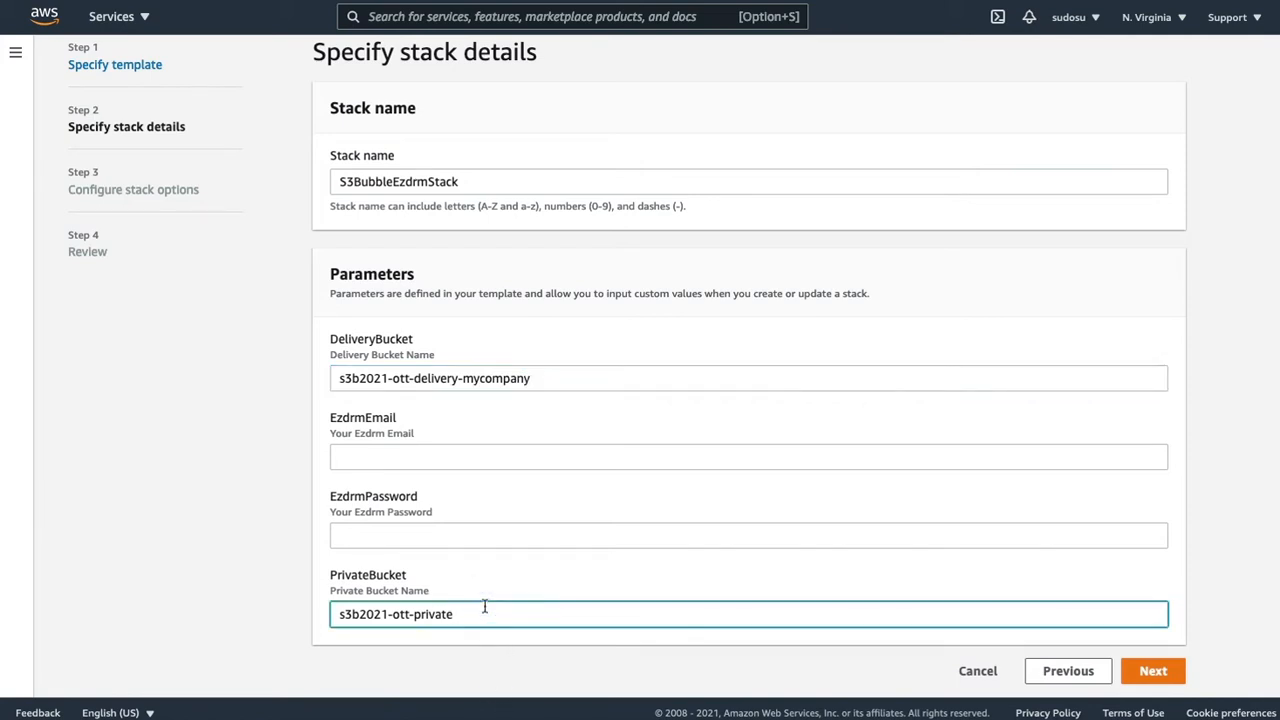
text(mycopmpany)
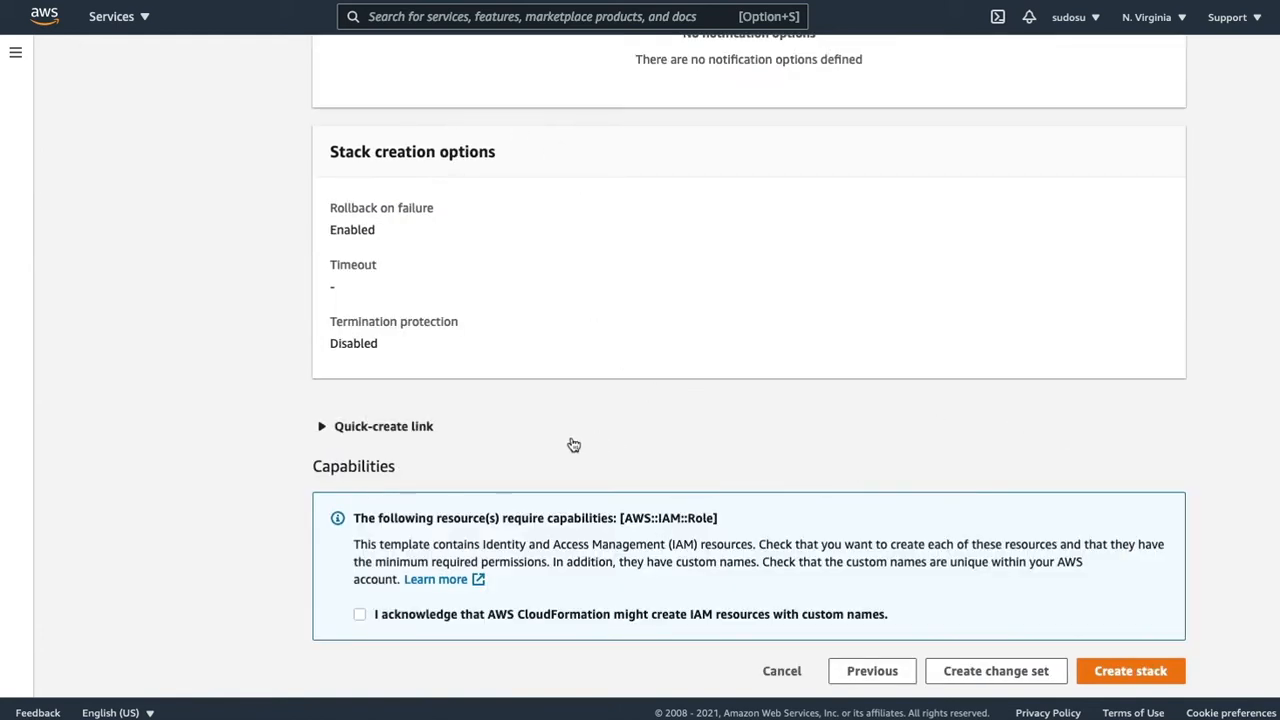
- Acknowledge that IAM resources with custom names might be created and create the stack
click(360, 614)
click(1136, 680)
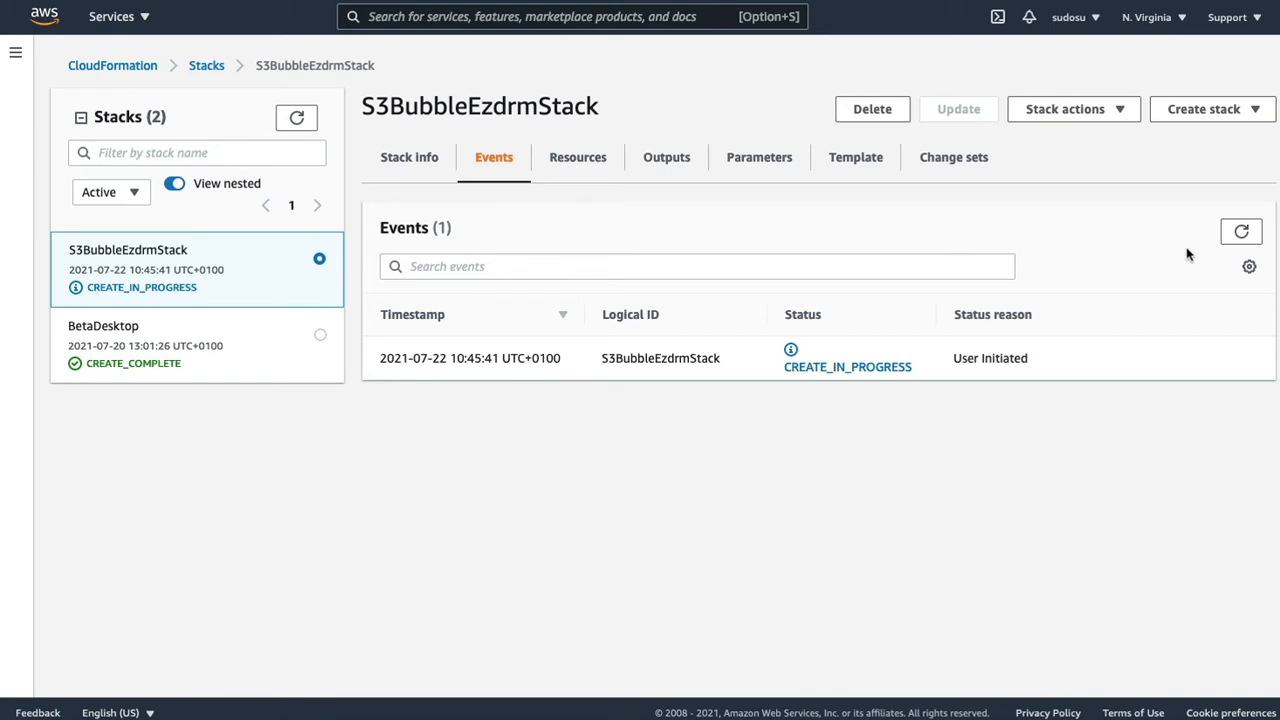
- Follow the stack's creation progress by refreshing its events and examine the resources, including the MediaConvert role
click(1239, 231)
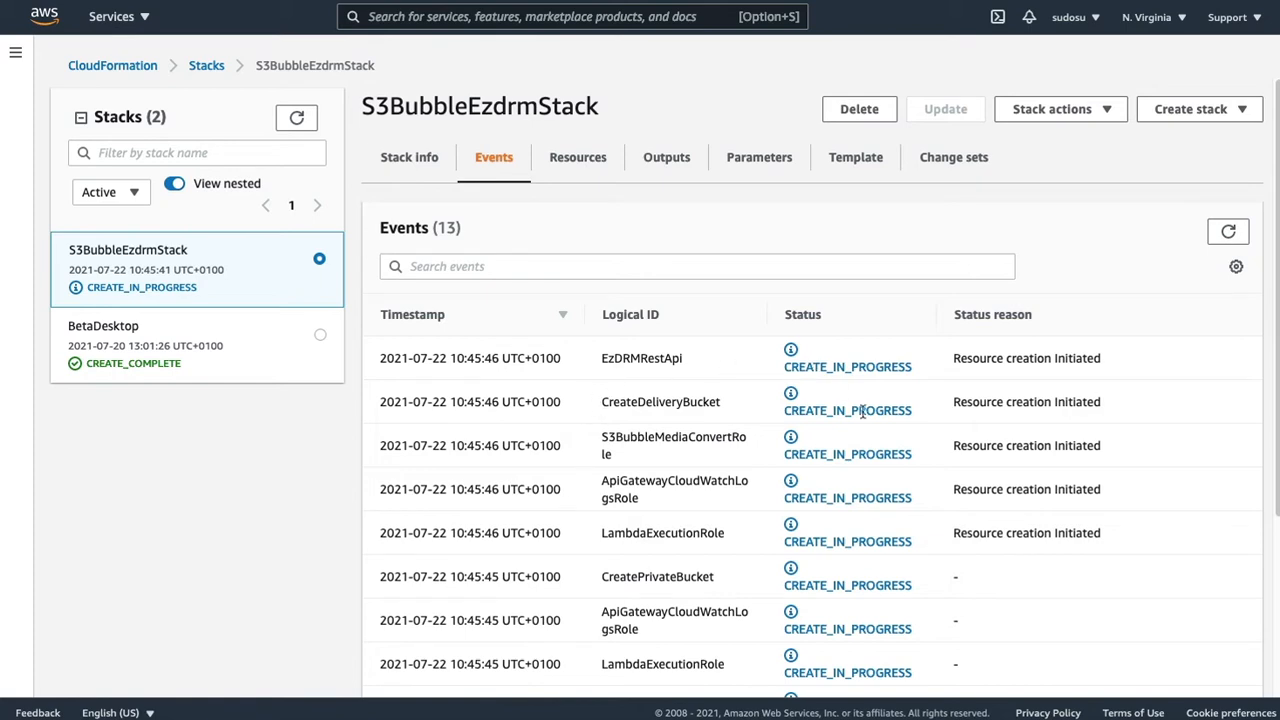
scroll(726, 460, down, 3)
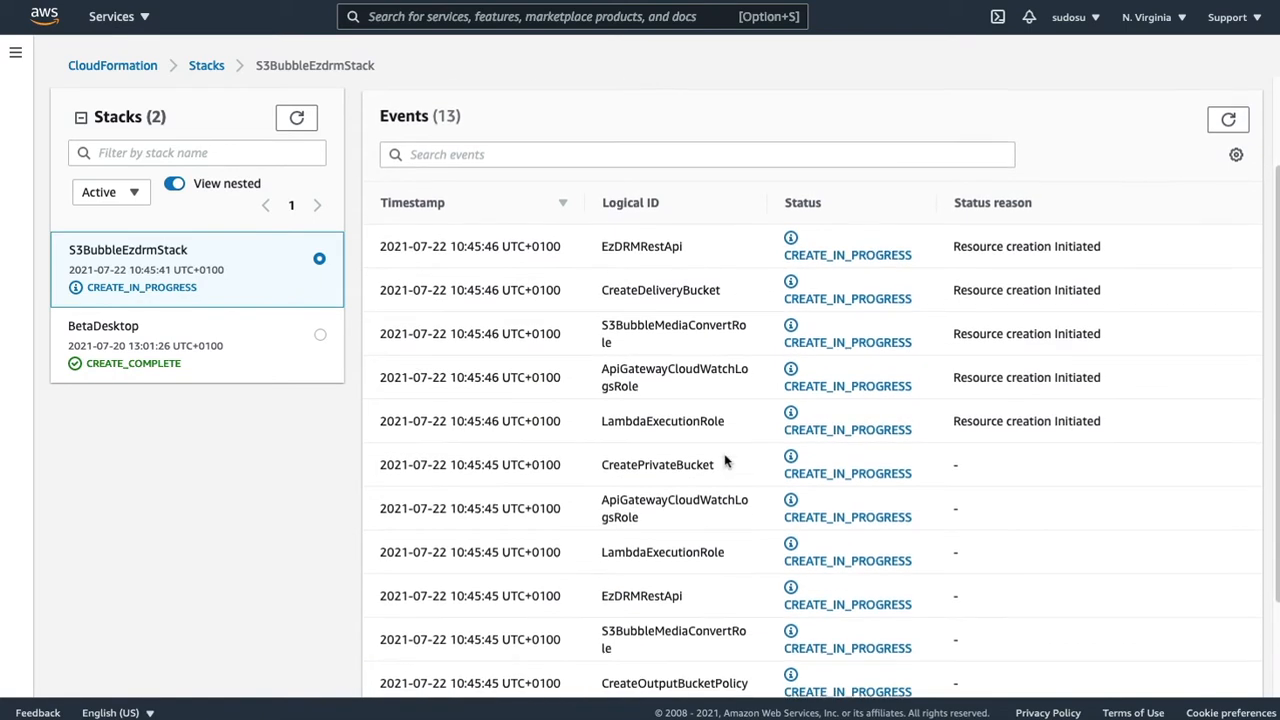
scroll(700, 466, up, 3)
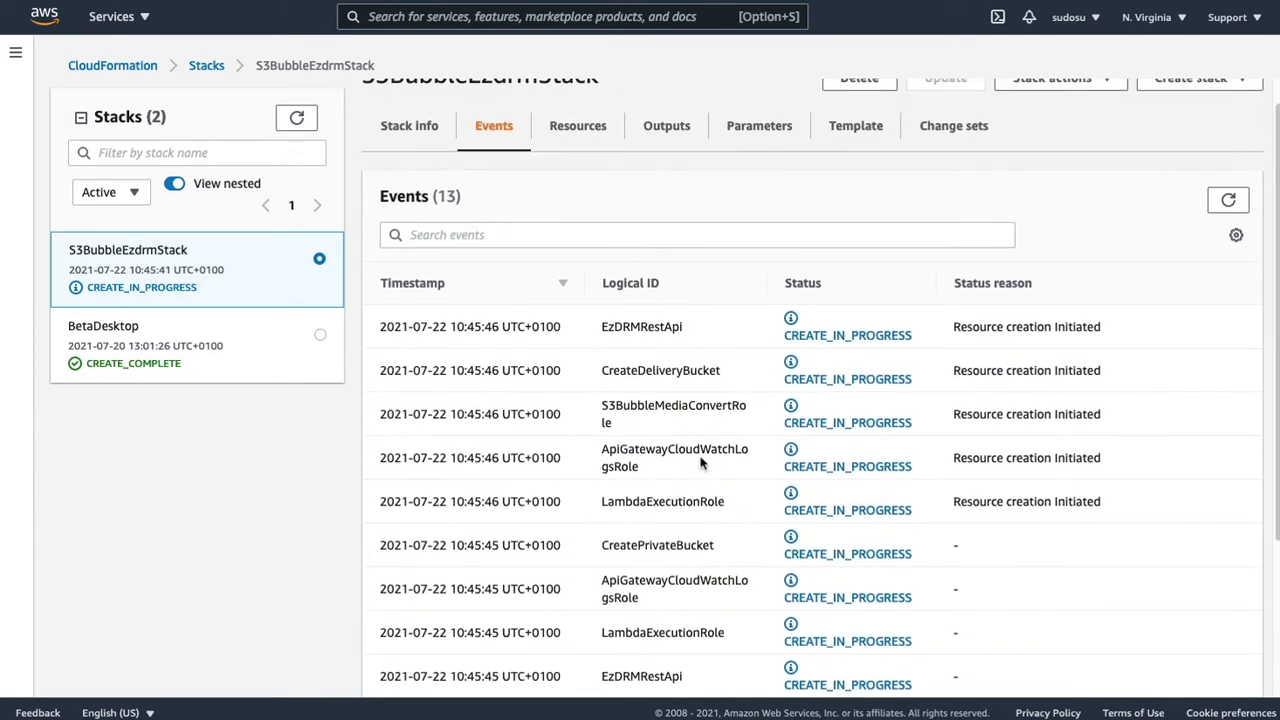
double_click(618, 405)
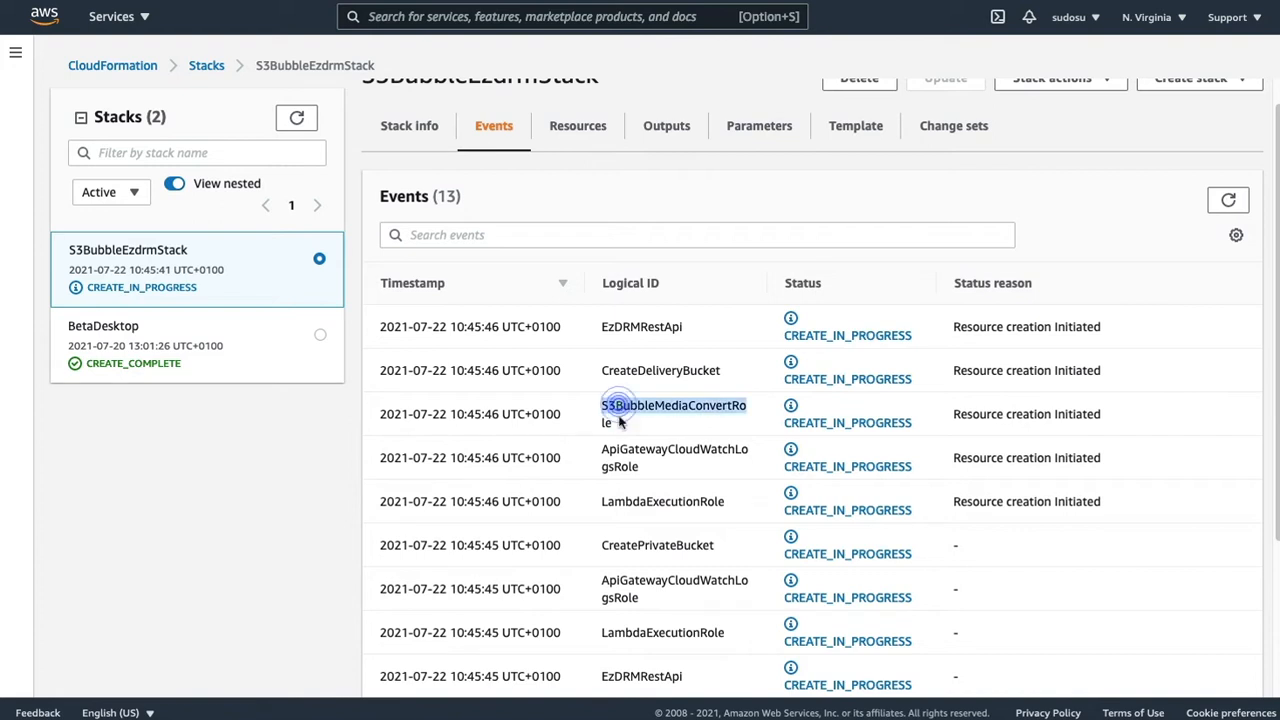
click(627, 423)
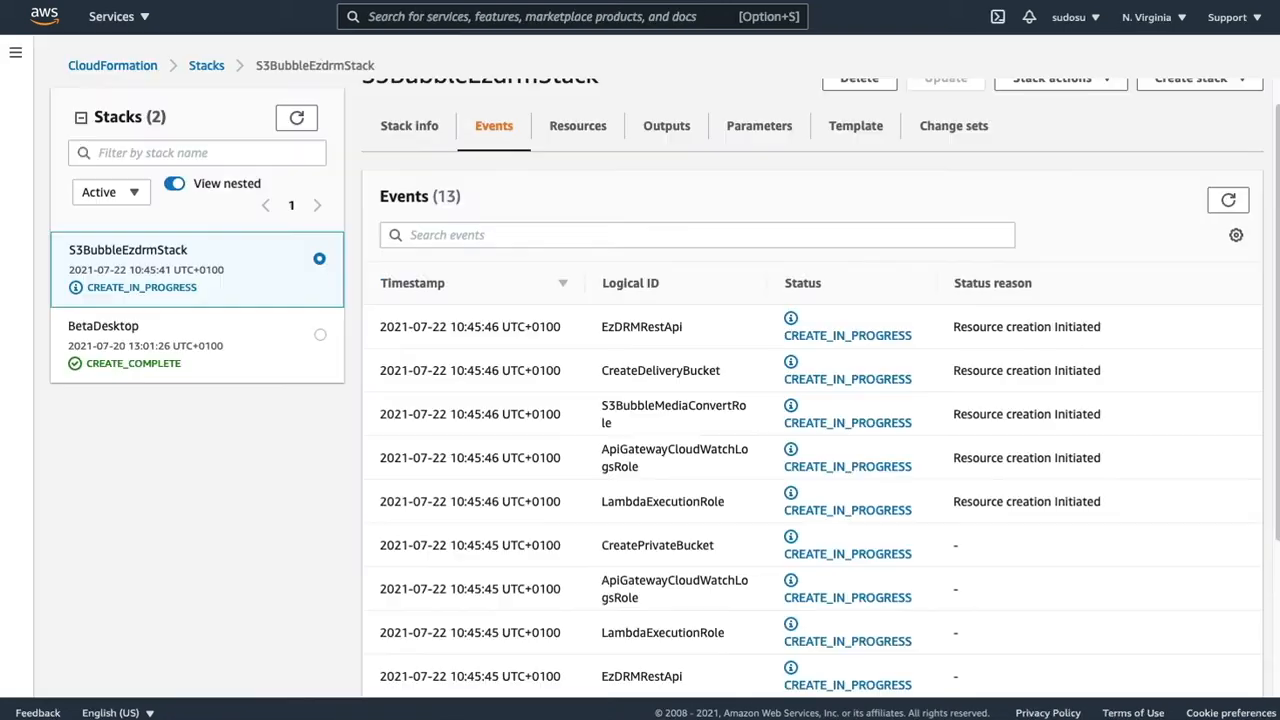
click(1228, 200)
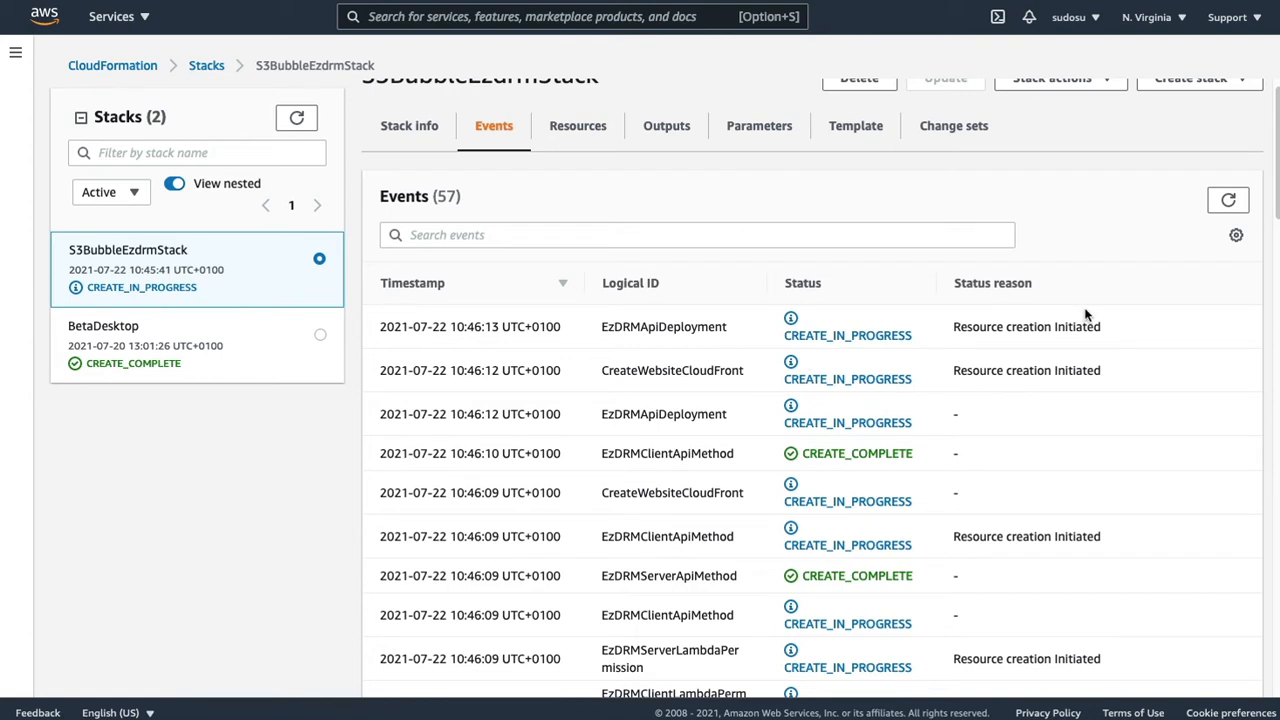
click(1228, 202)
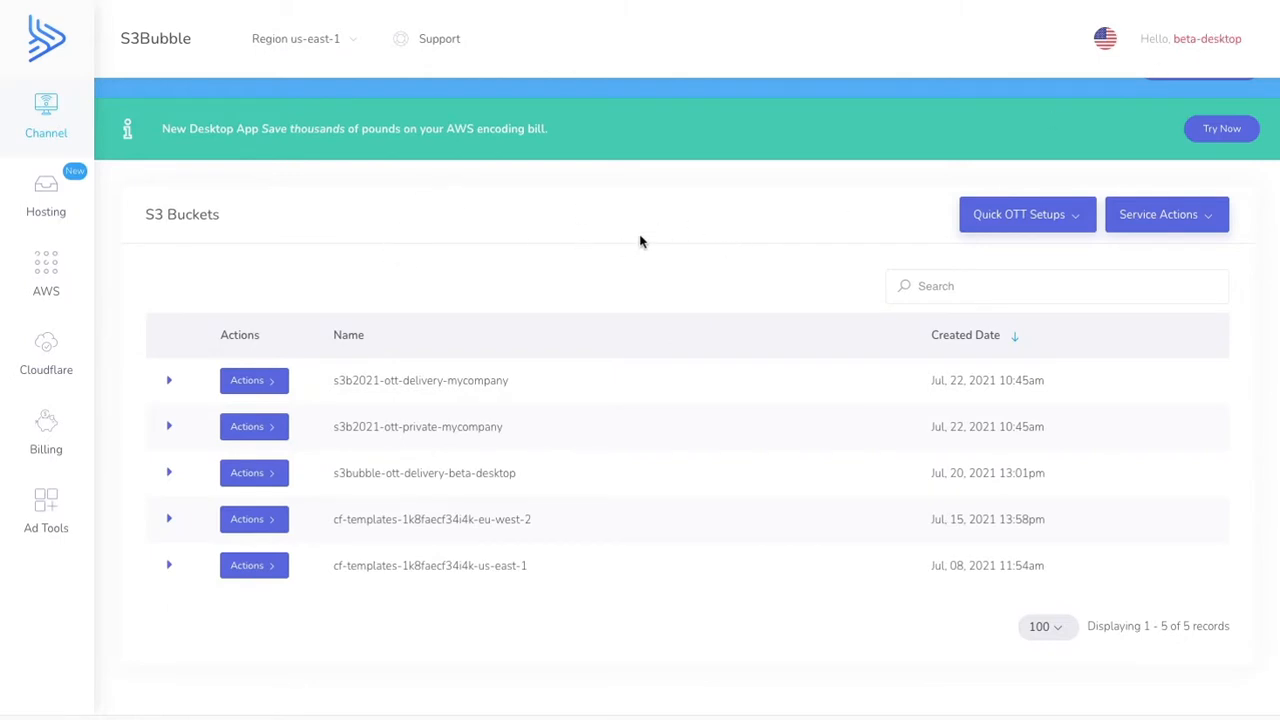
- Switch to the S3Bubble dashboard and open the AWS S3 storage listing to check the new buckets
click(670, 280)
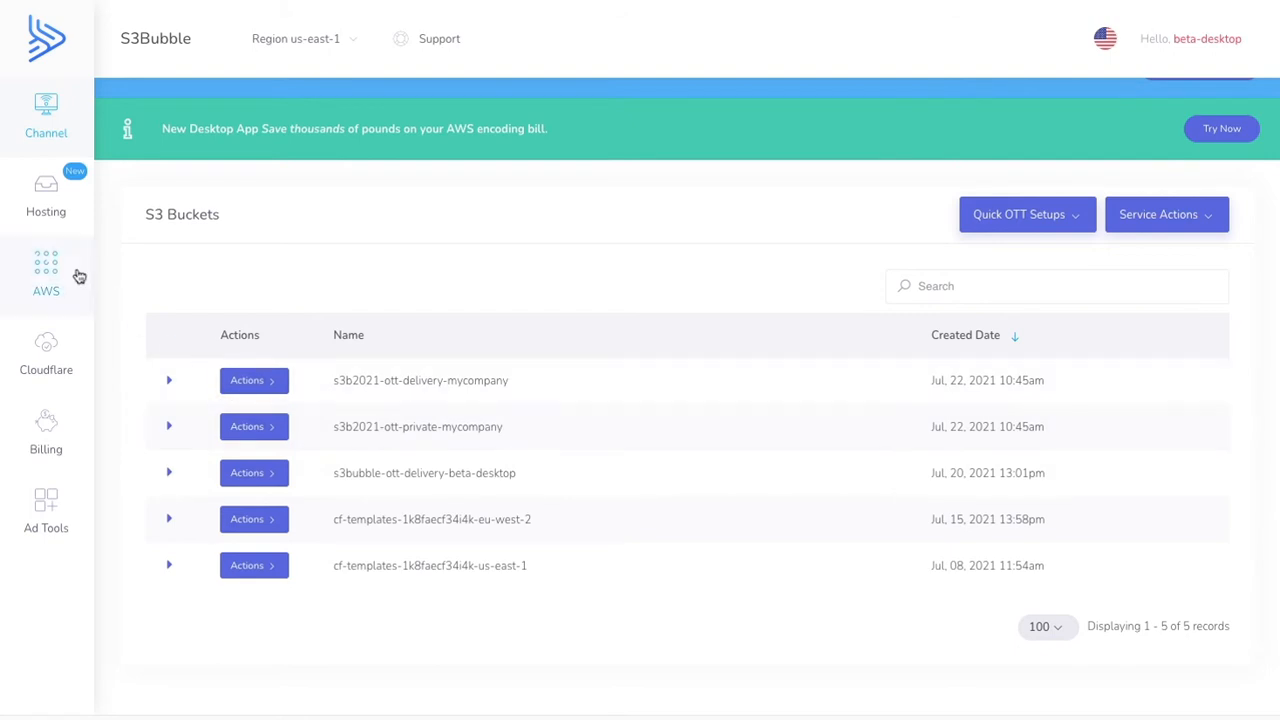
click(60, 268)
mouse_move(212, 368)
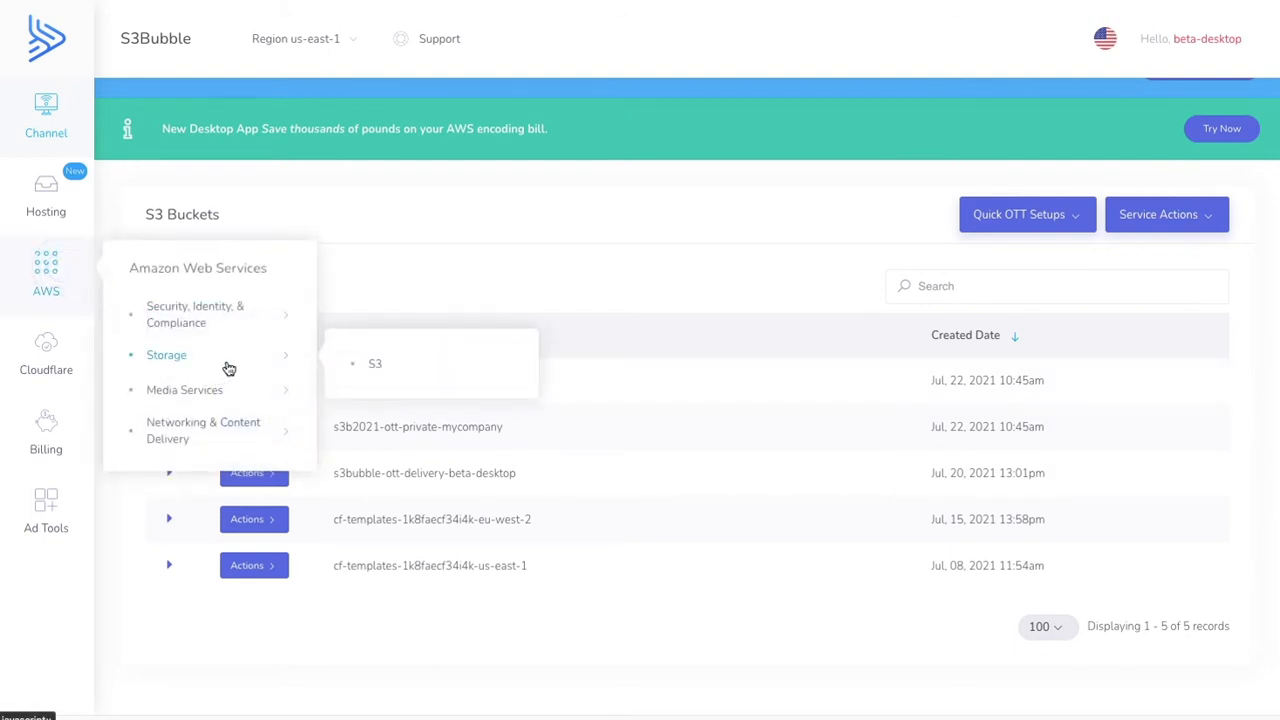
click(375, 363)
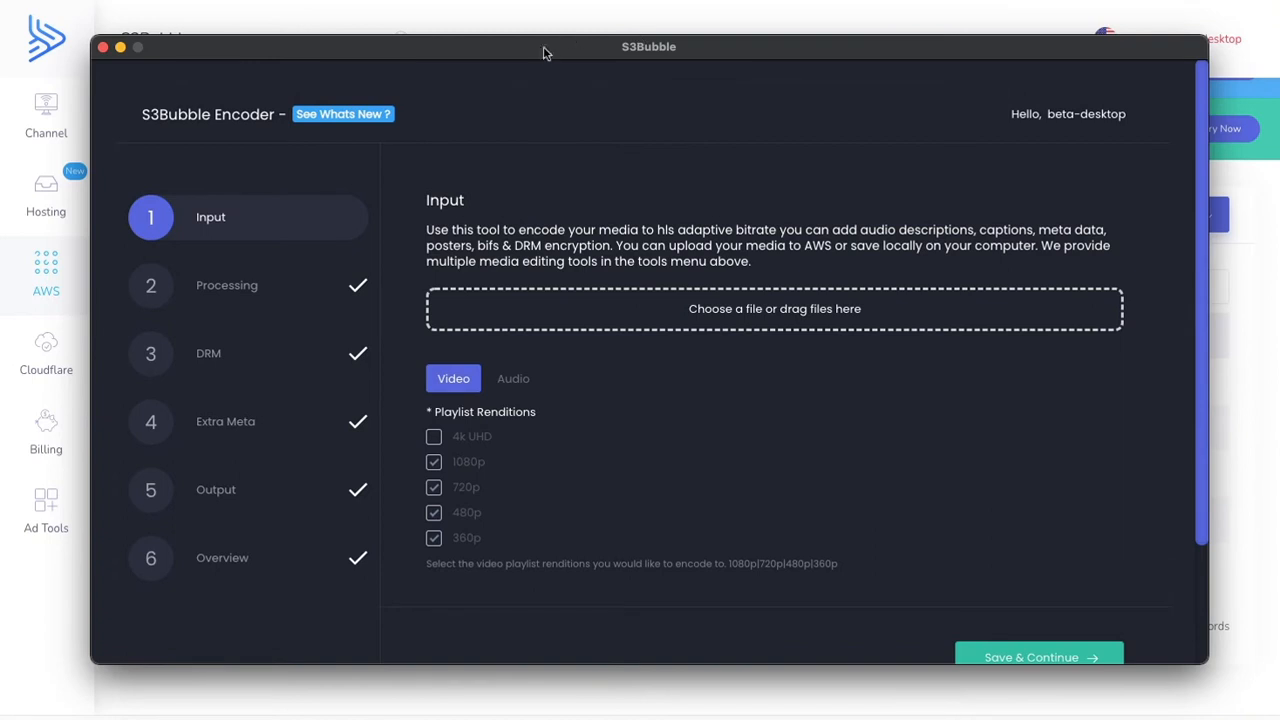
- Switch to the S3Bubble desktop app and open the AWS Uploader tool
drag(546, 54, 526, 48)
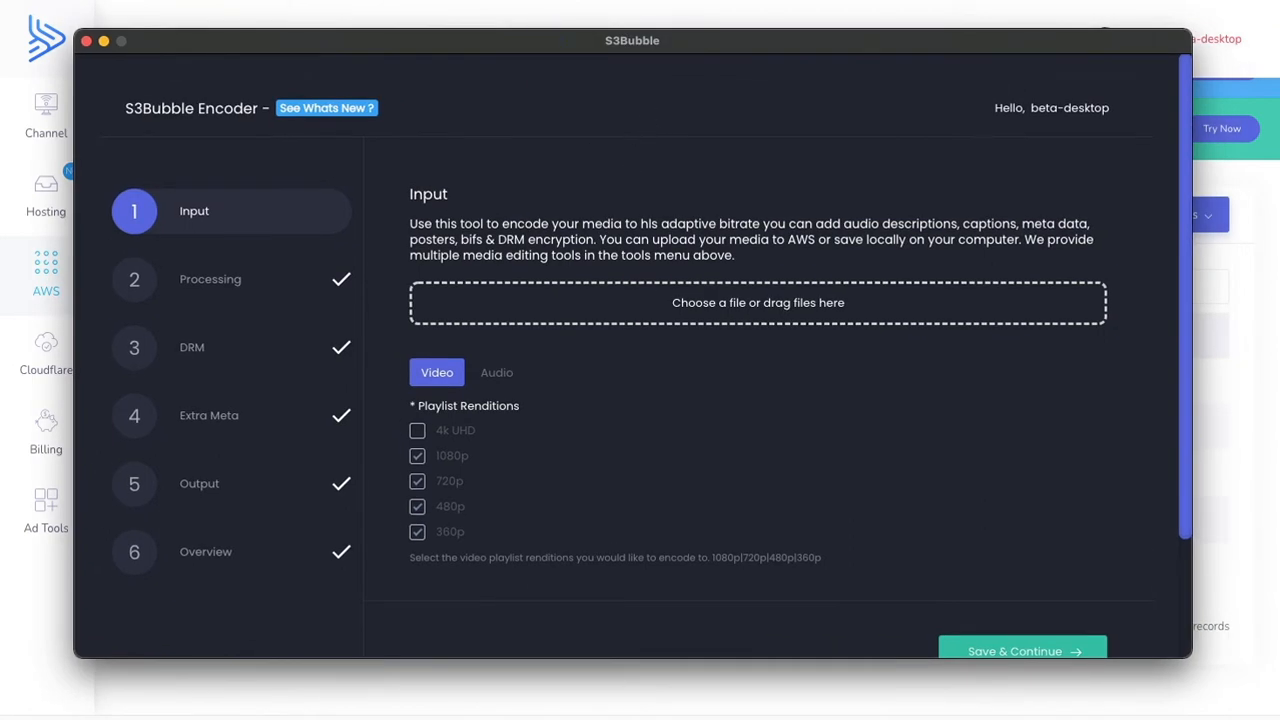
click(186, 1)
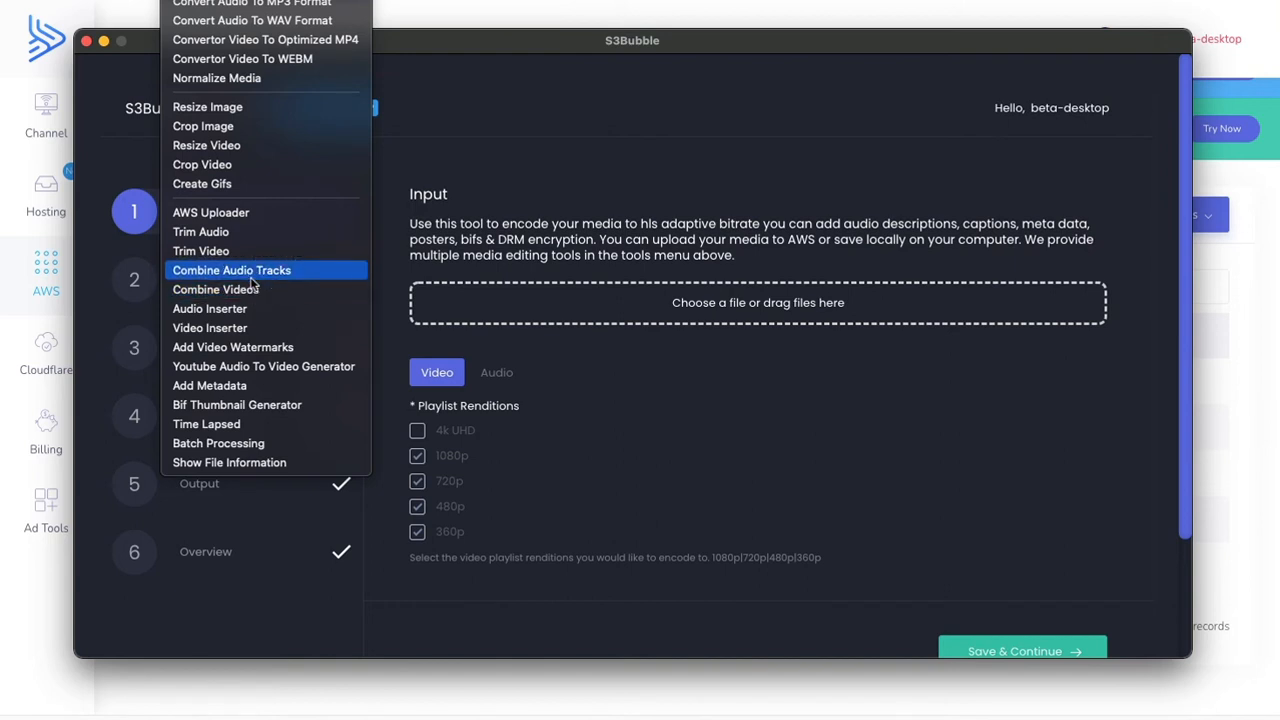
click(250, 216)
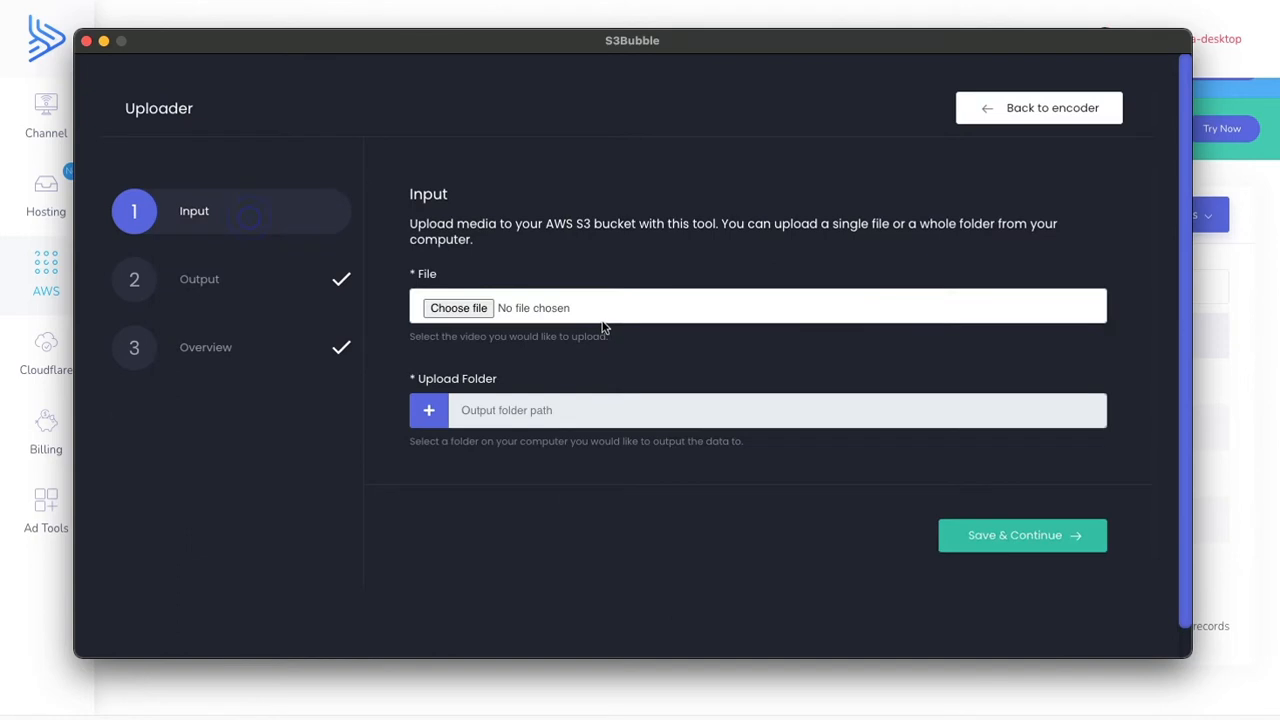
- Choose s3bubble.mp4 from the AppTutorial folder as the file to upload and continue to the output settings
click(458, 308)
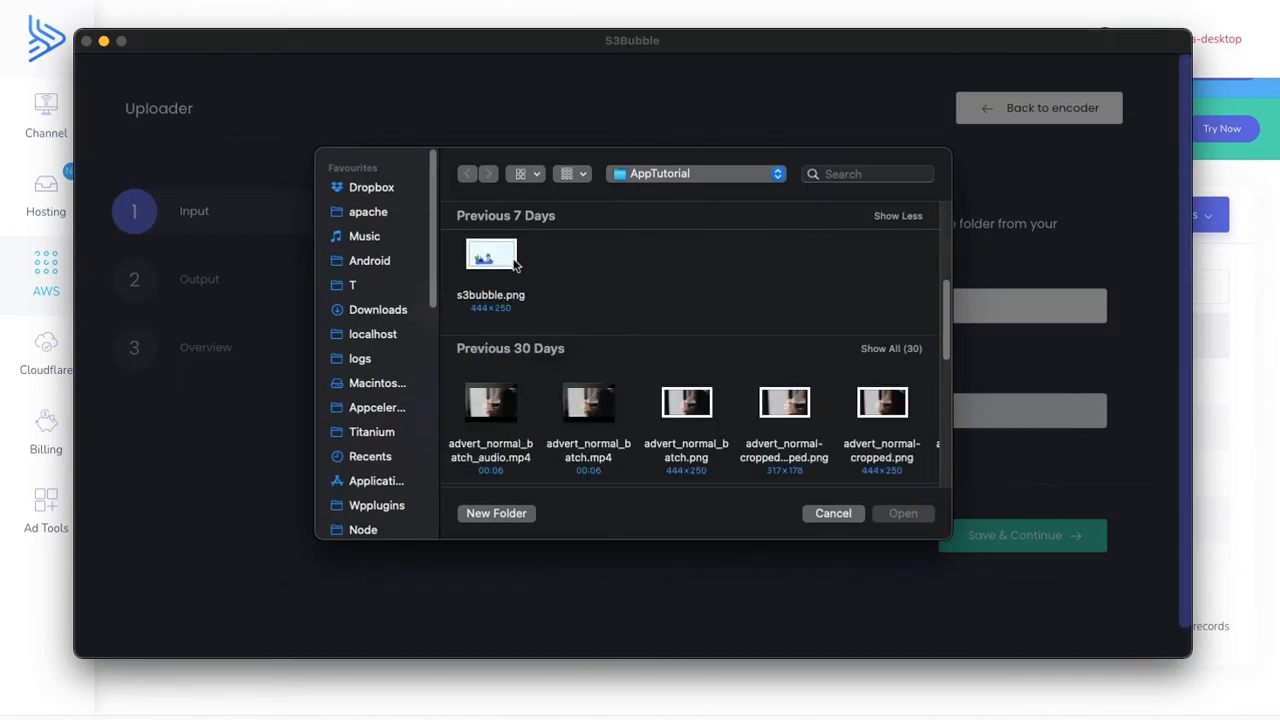
scroll(530, 330, down, 10)
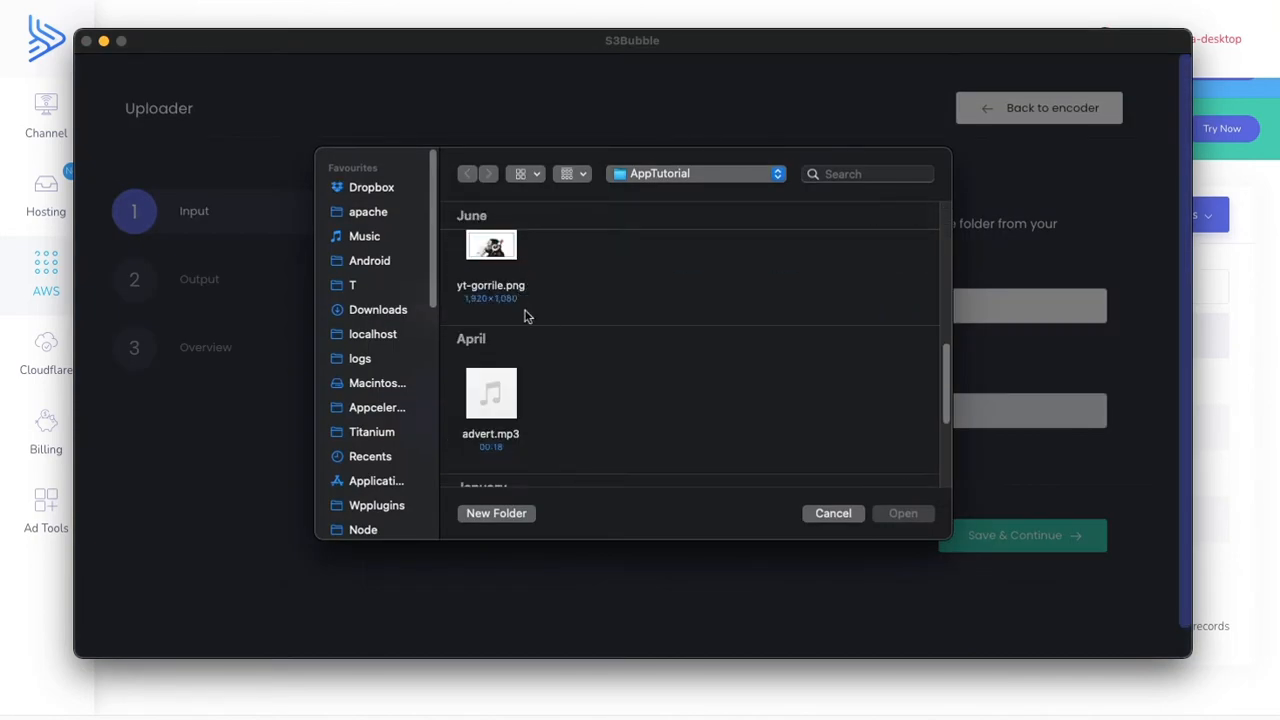
scroll(525, 316, down, 3)
click(491, 392)
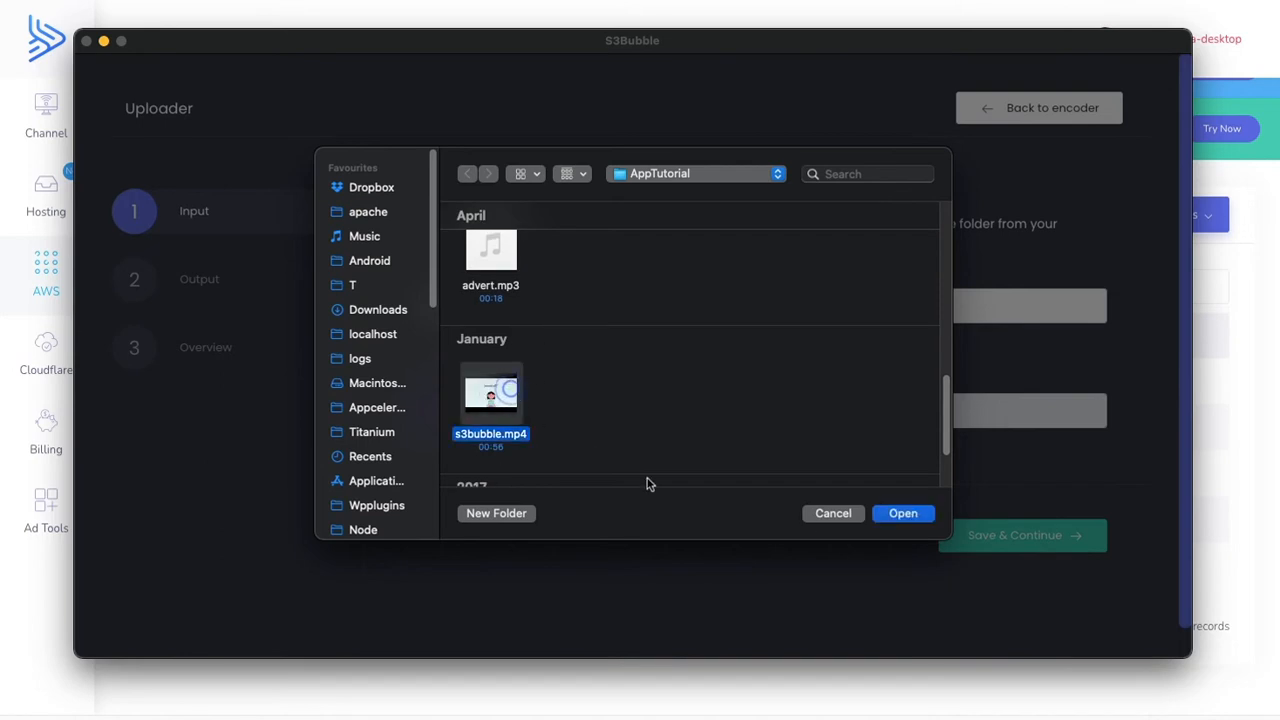
click(903, 514)
click(986, 535)
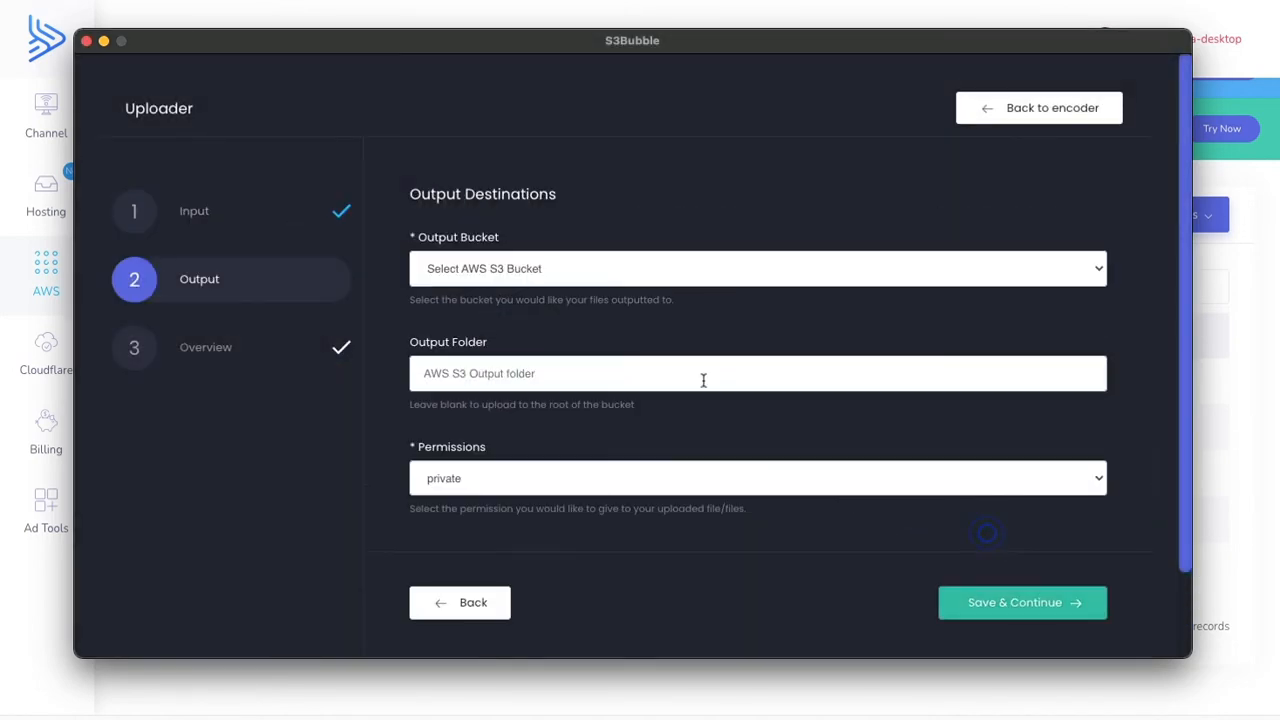
- Set the output bucket to s3b2021-ott-private-mycompany, keeping private permissions and a blank output folder, and continue to the overview
click(576, 281)
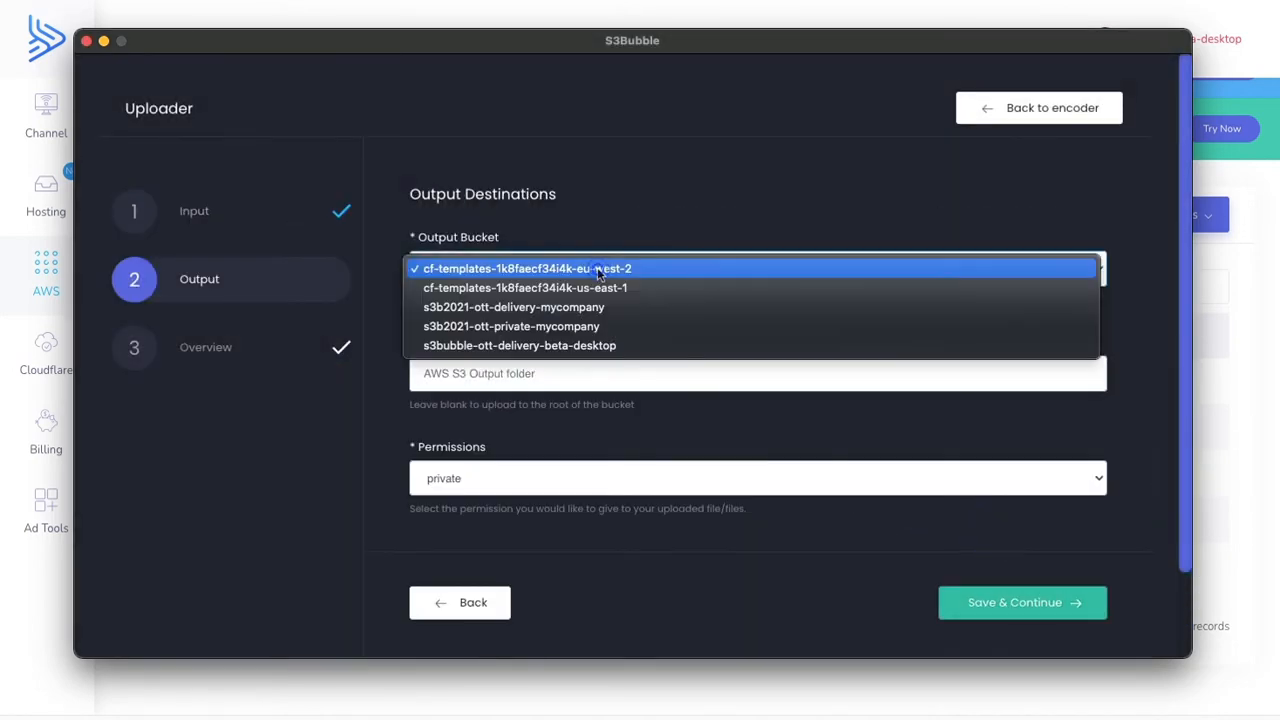
click(538, 333)
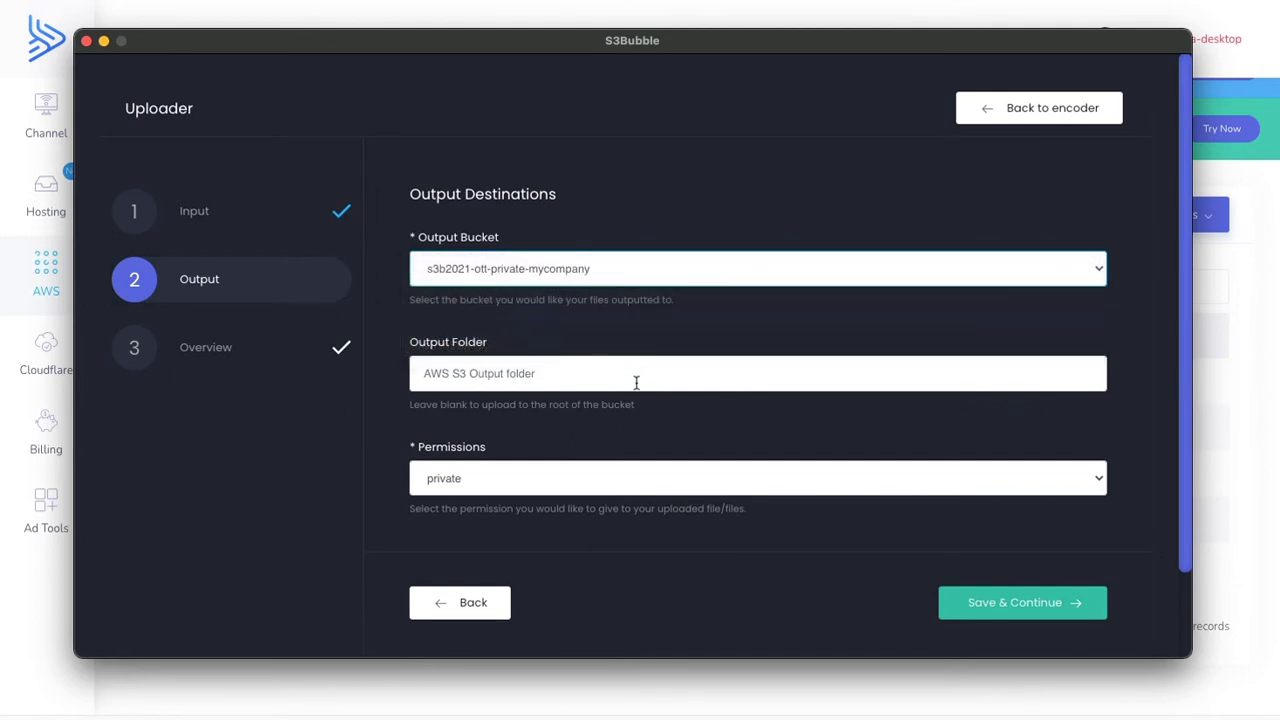
click(1037, 598)
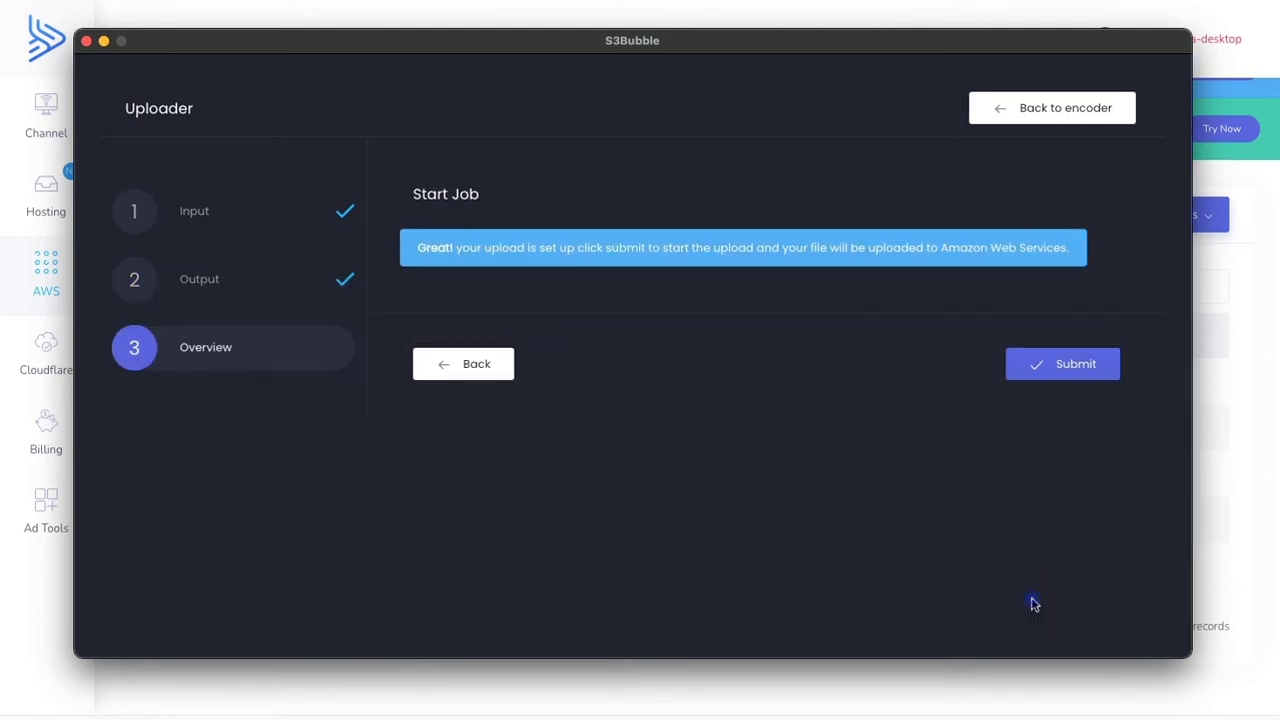
- Submit the s3bubble.mp4 upload job and open the s3b2021-ott-private-mycompany bucket in the S3Bubble dashboard
click(1106, 368)
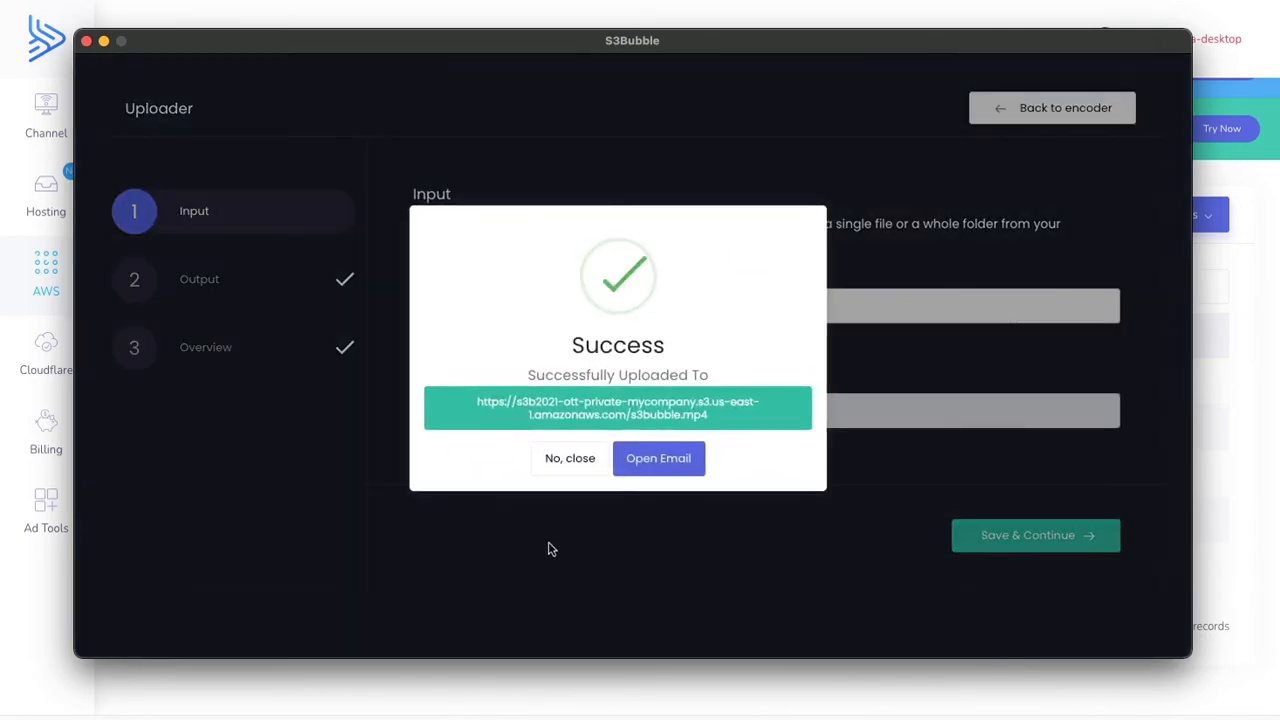
click(1245, 336)
click(265, 427)
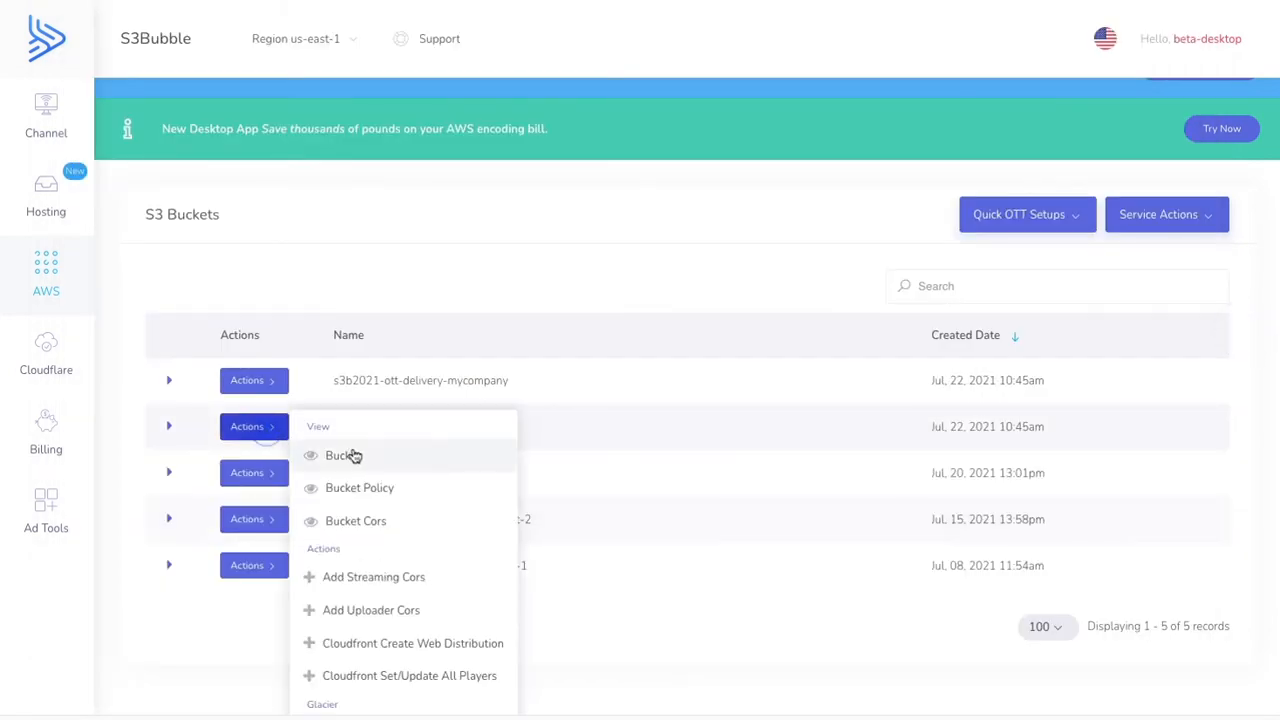
click(343, 455)
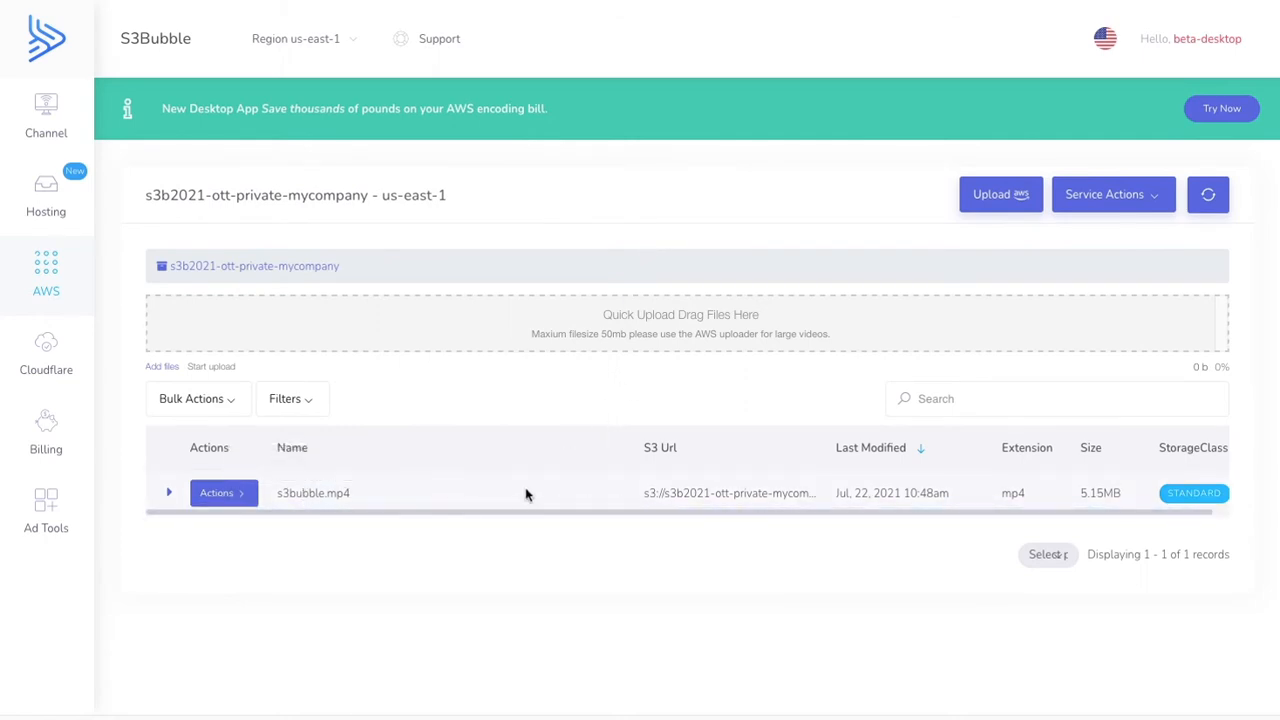
- Open s3bubble.mp4 from the private bucket in the Media Convert Encoder
click(241, 493)
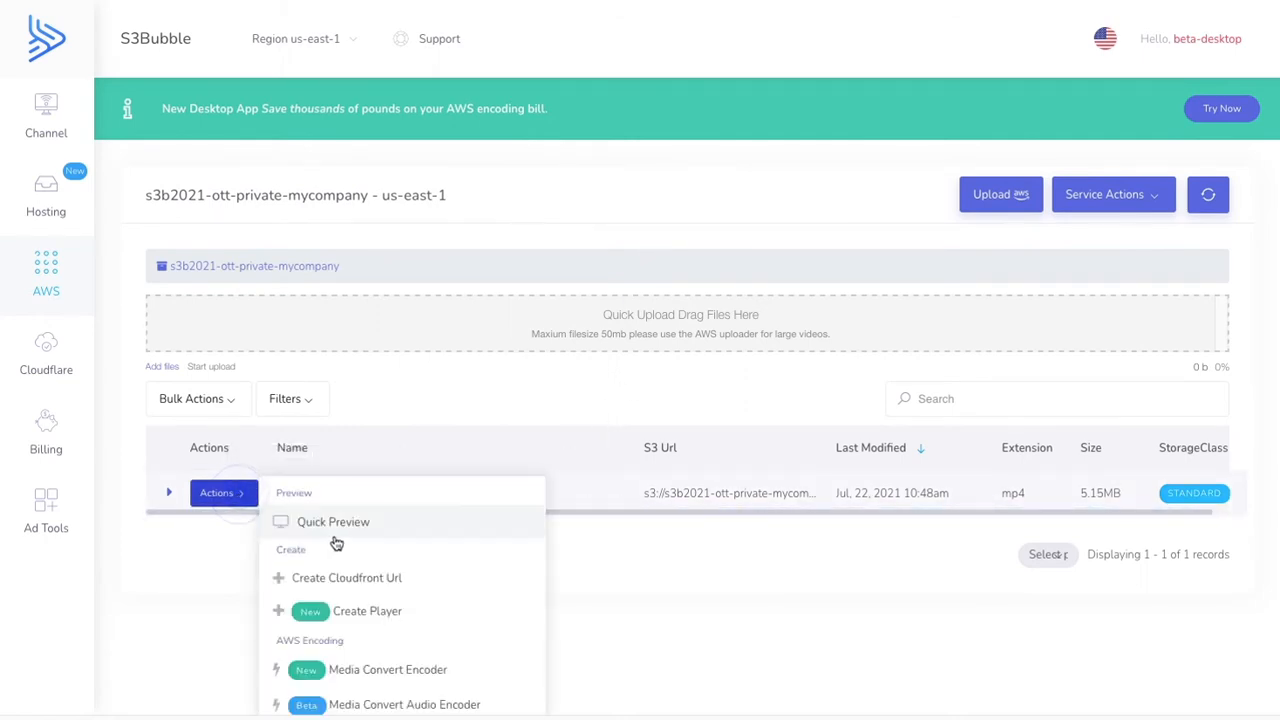
scroll(337, 543, down, 2)
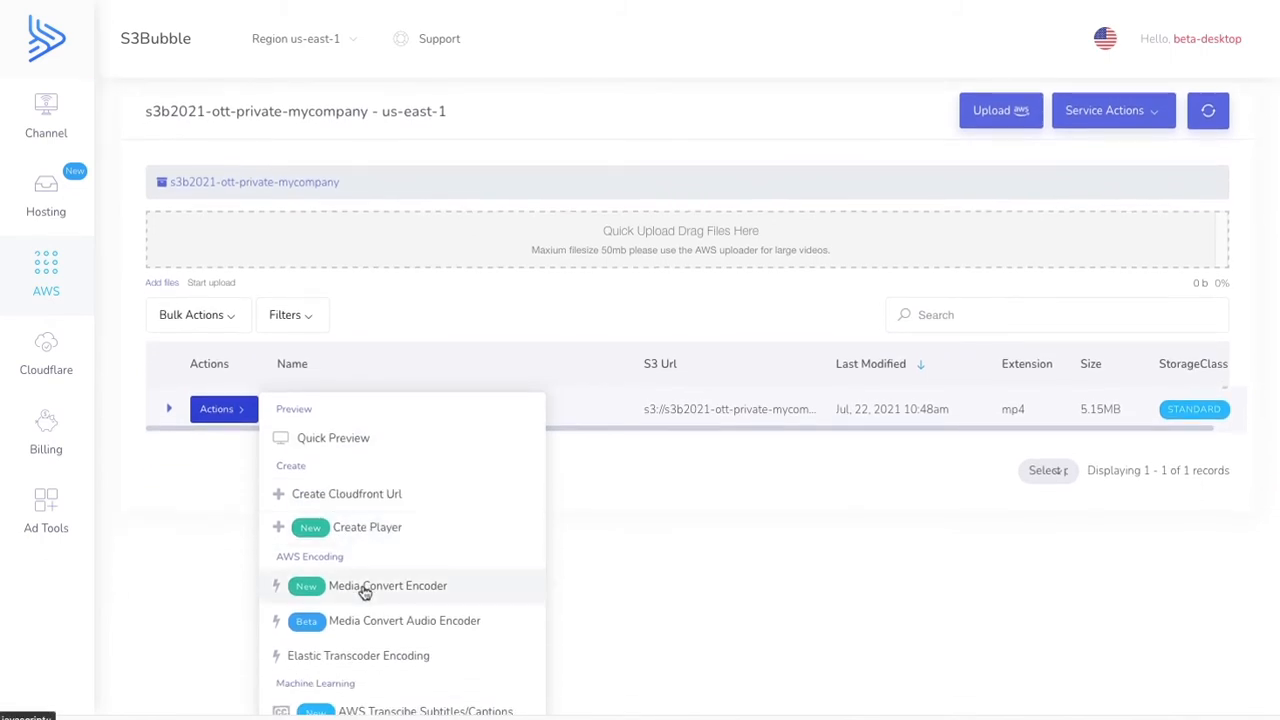
click(365, 590)
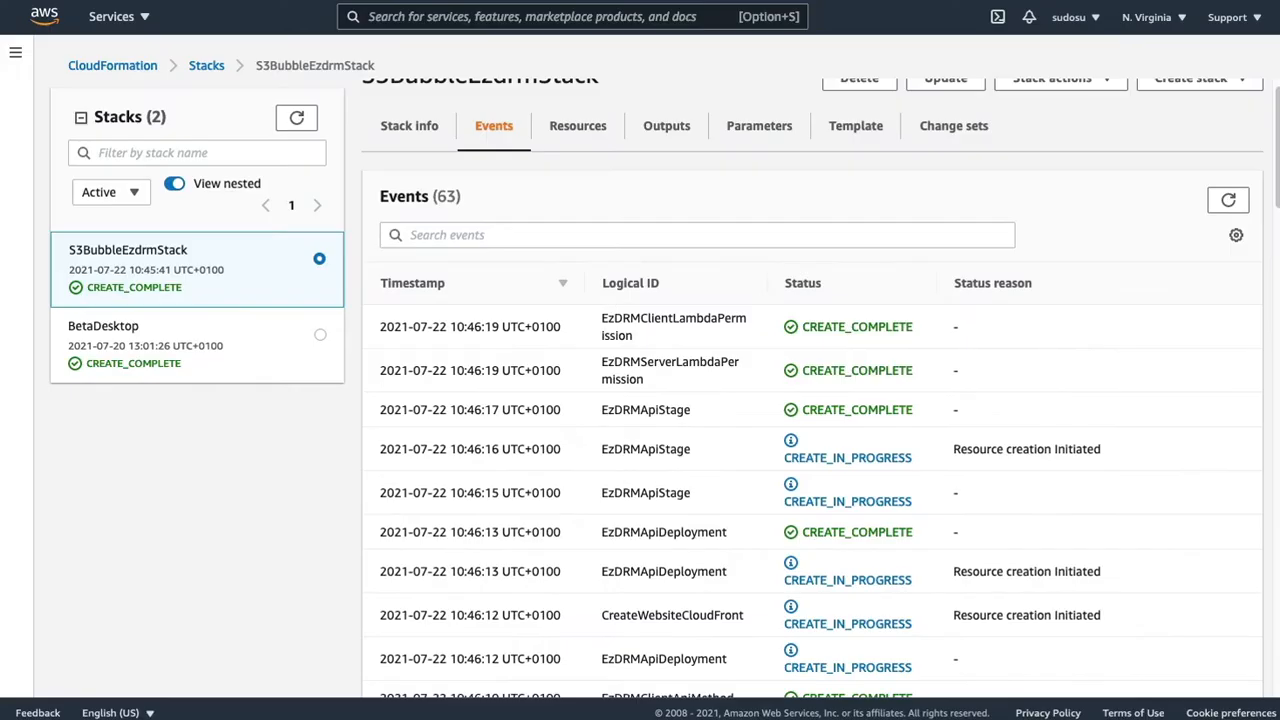
- Switch to AWS CloudFormation, refresh the S3BubbleEzdrmStack events and view the stack's outputs
click(1228, 199)
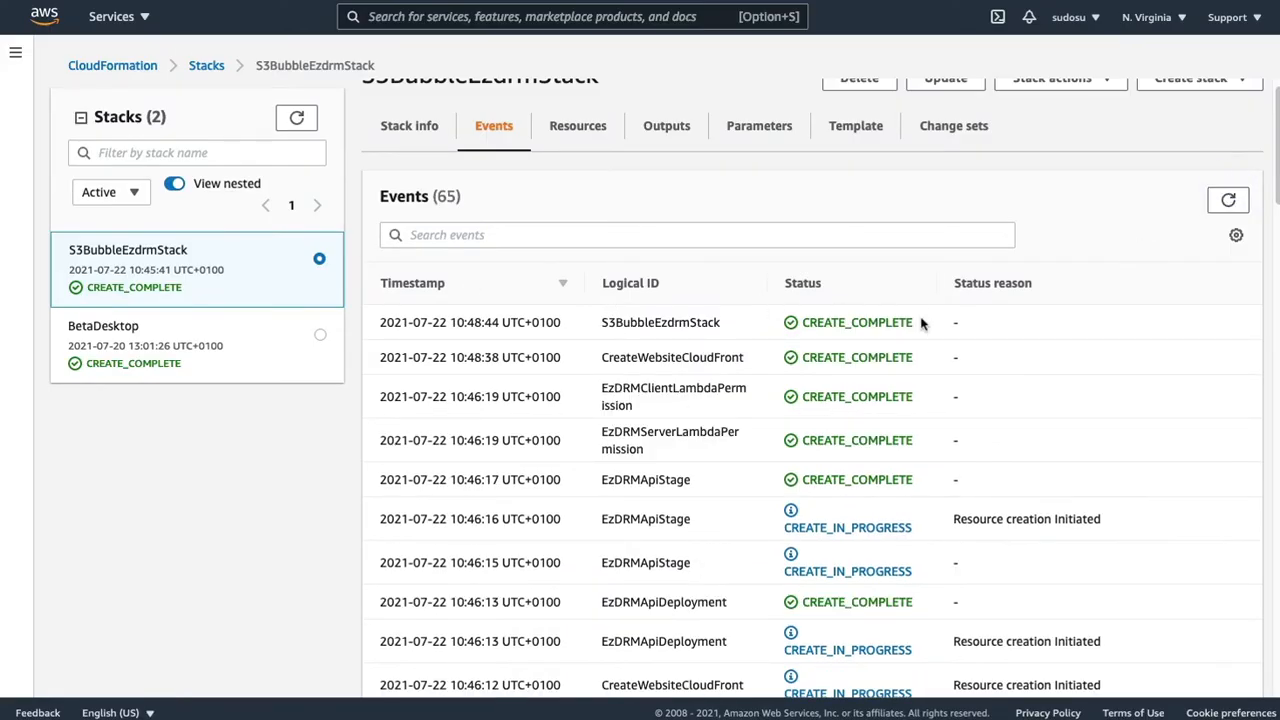
click(667, 128)
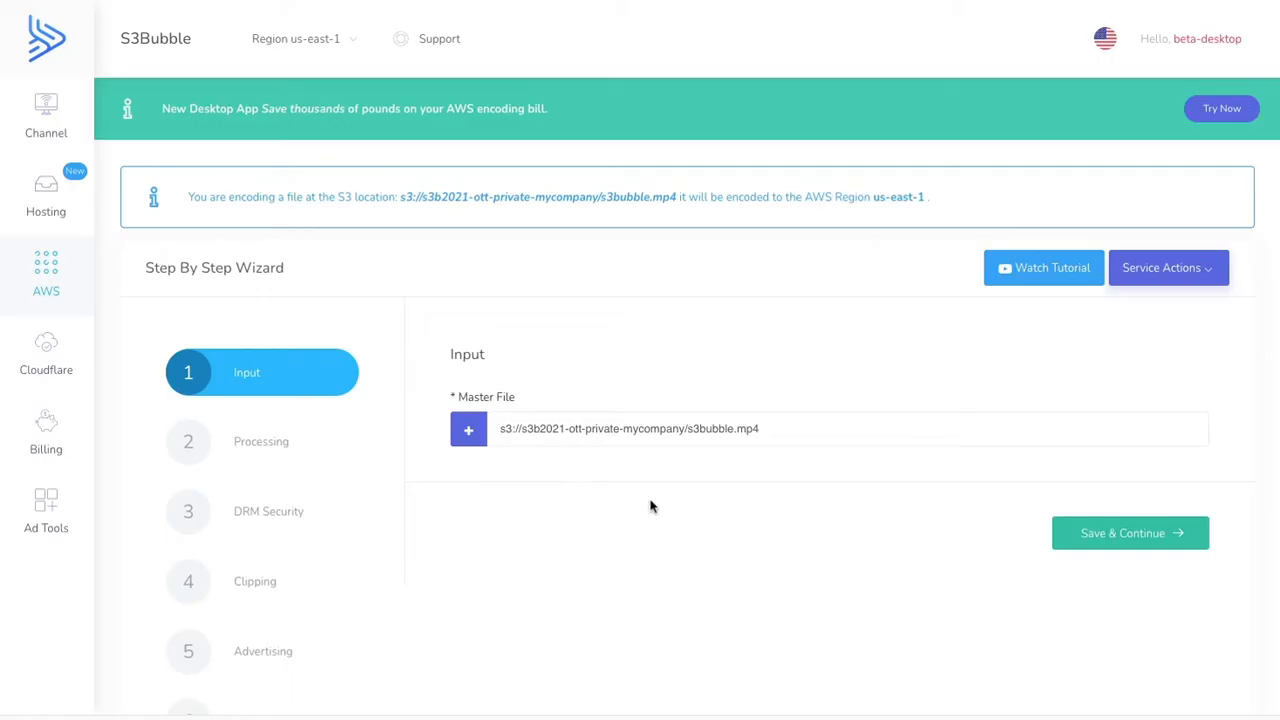
- Switch back to the S3Bubble encoding wizard, keep s3bubble.mp4 as master file and skip captions, audio and watermark to reach DRM Security
click(1098, 544)
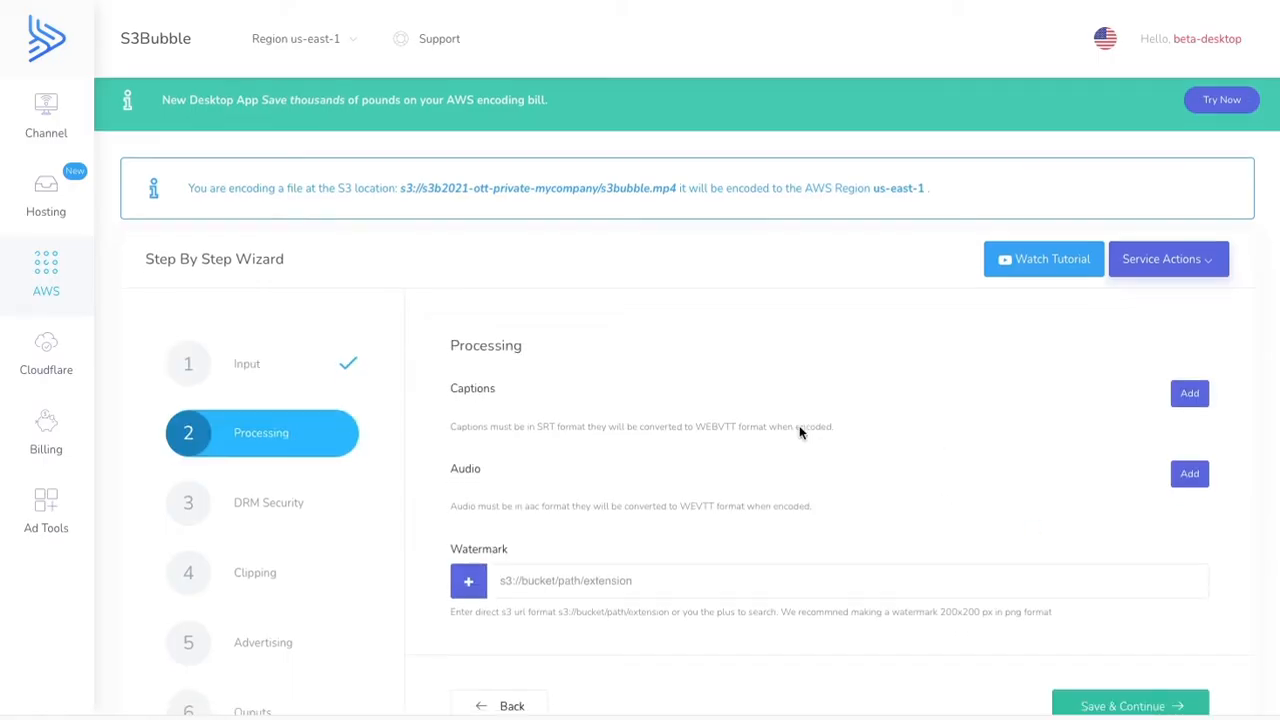
scroll(799, 425, down, 2)
click(1109, 541)
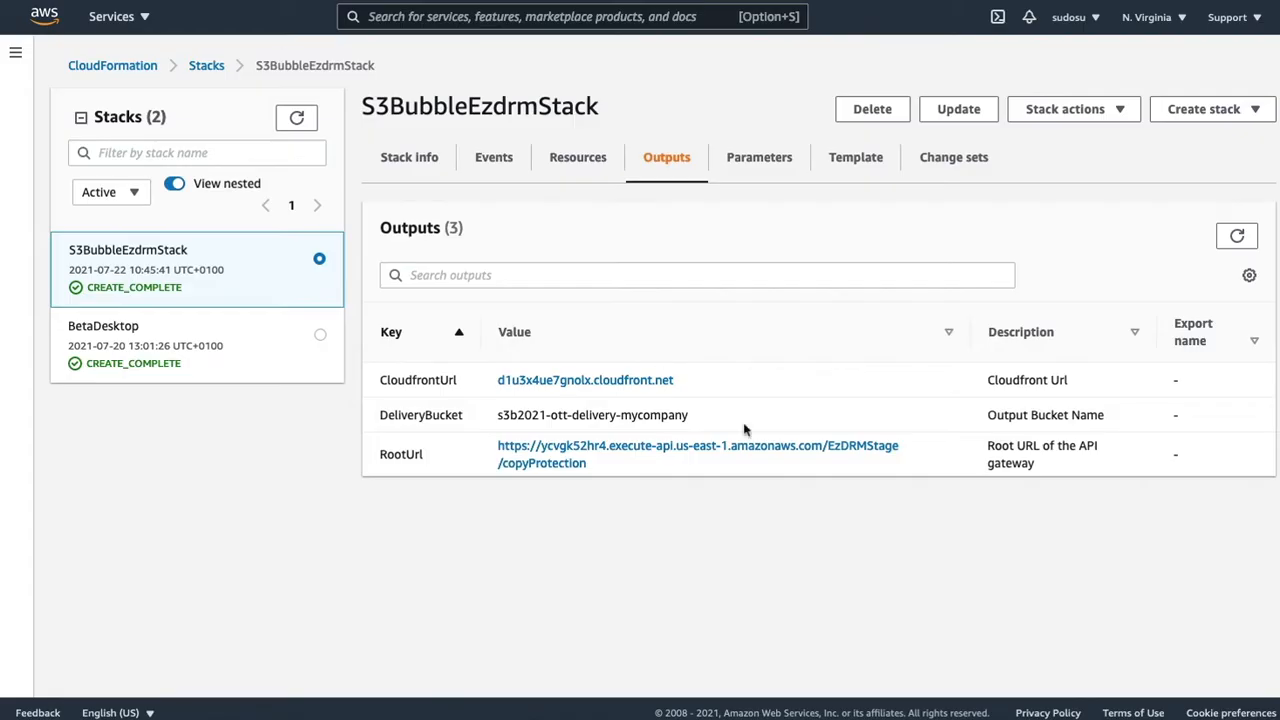
- Copy the RootUrl output of S3BubbleEzdrmStack and set it as the DRM Key provider URL in the encoding wizard
drag(663, 468, 496, 445)
key(ctrl+c)
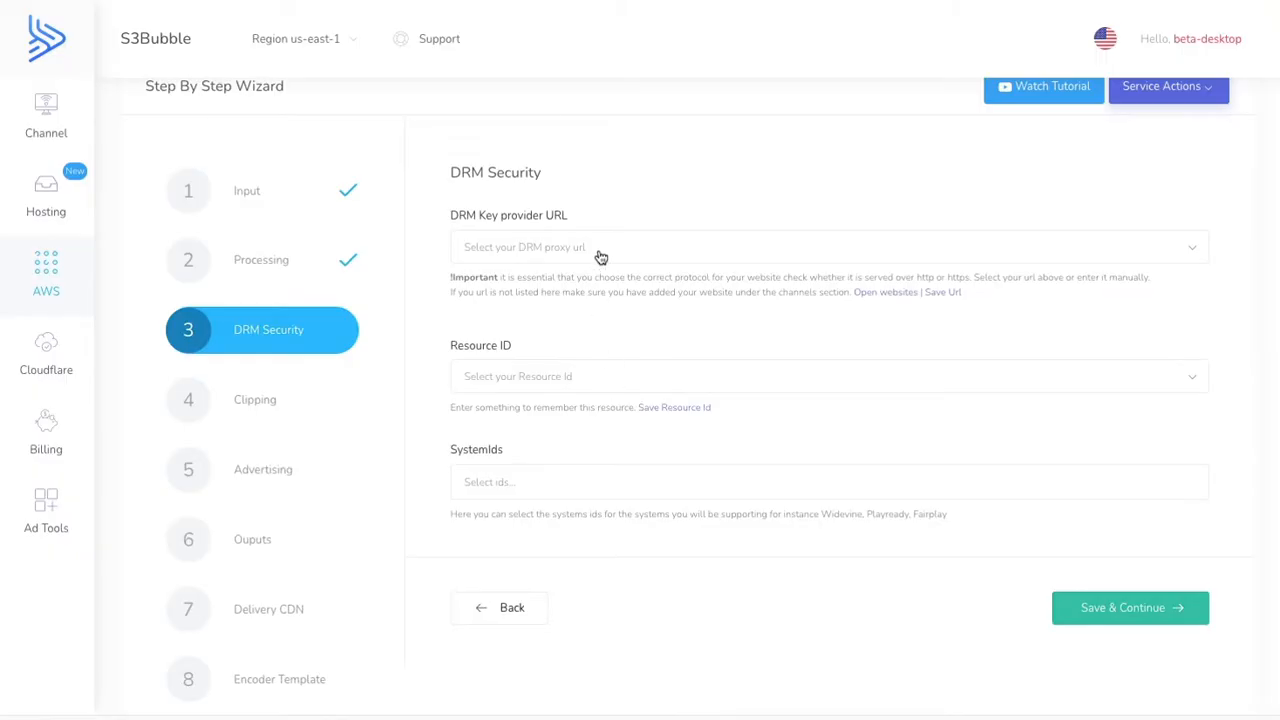
click(600, 250)
key(ctrl+v)
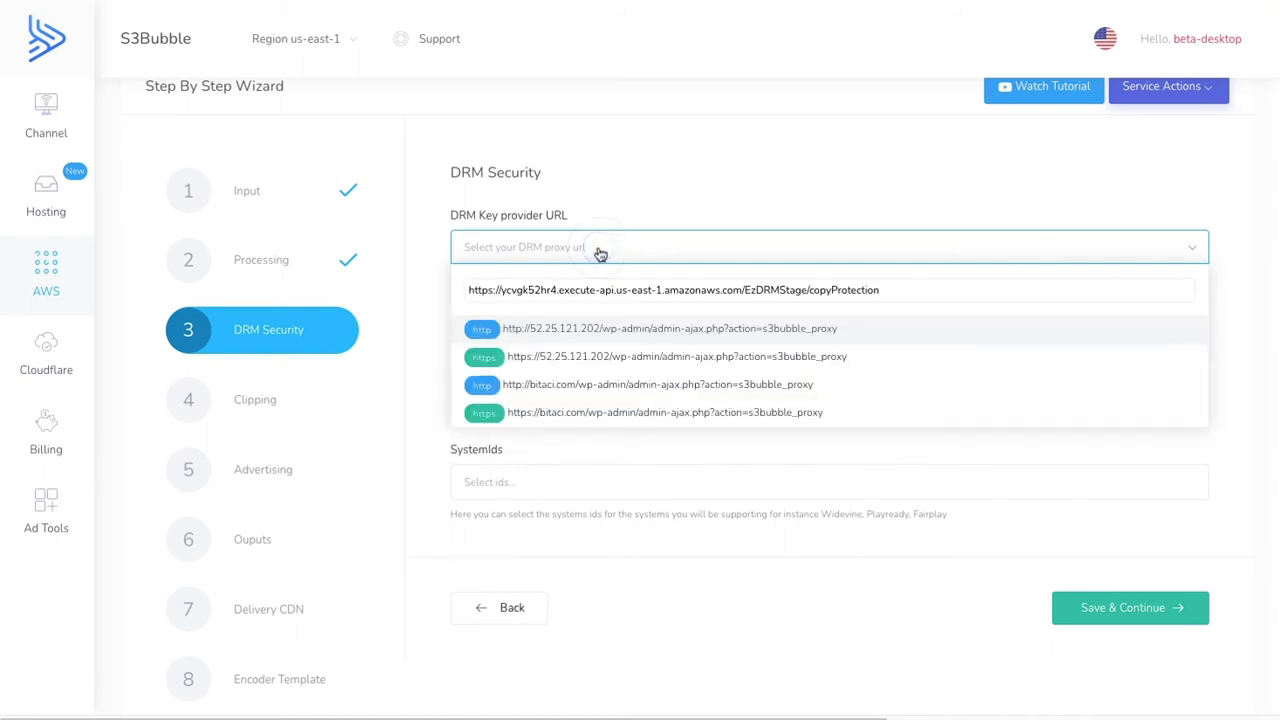
key(Return)
click(600, 250)
key(ctrl+v)
key(Return)
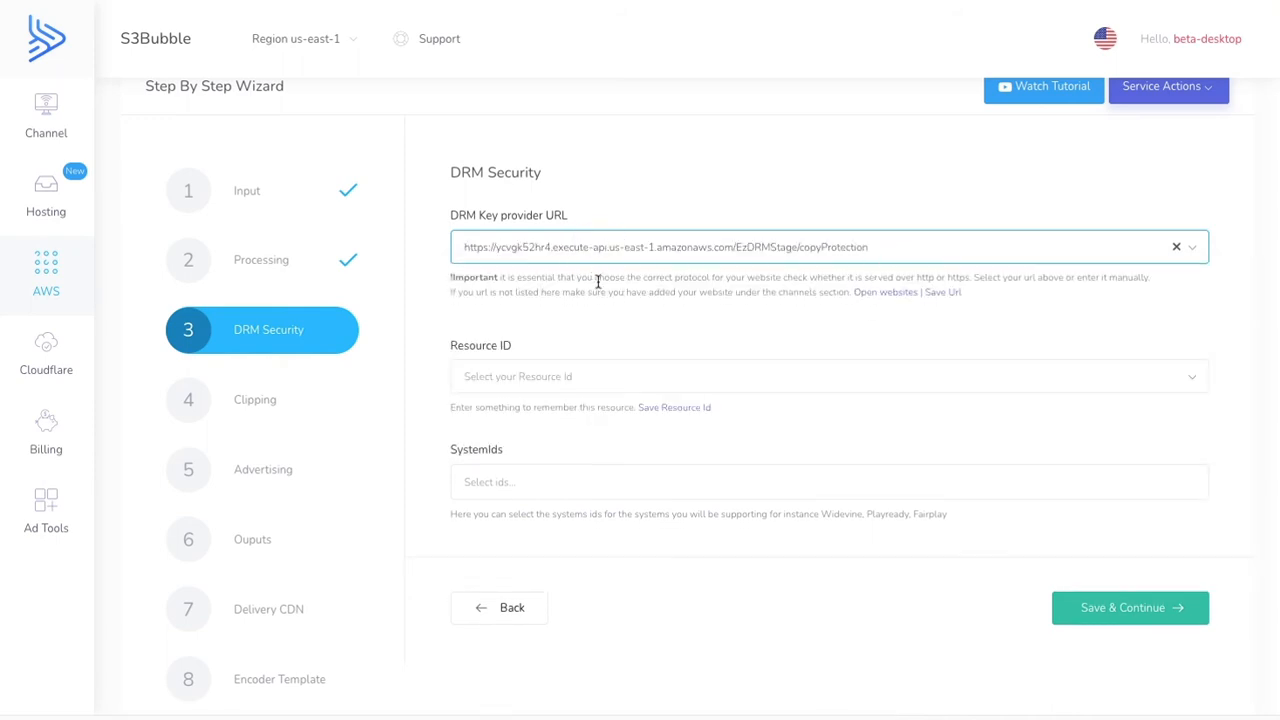
- Save a randomly generated resource ID and select 149017d4-dd7c-4569-8b93-a323a0bd1ae9 as the Resource ID
click(670, 408)
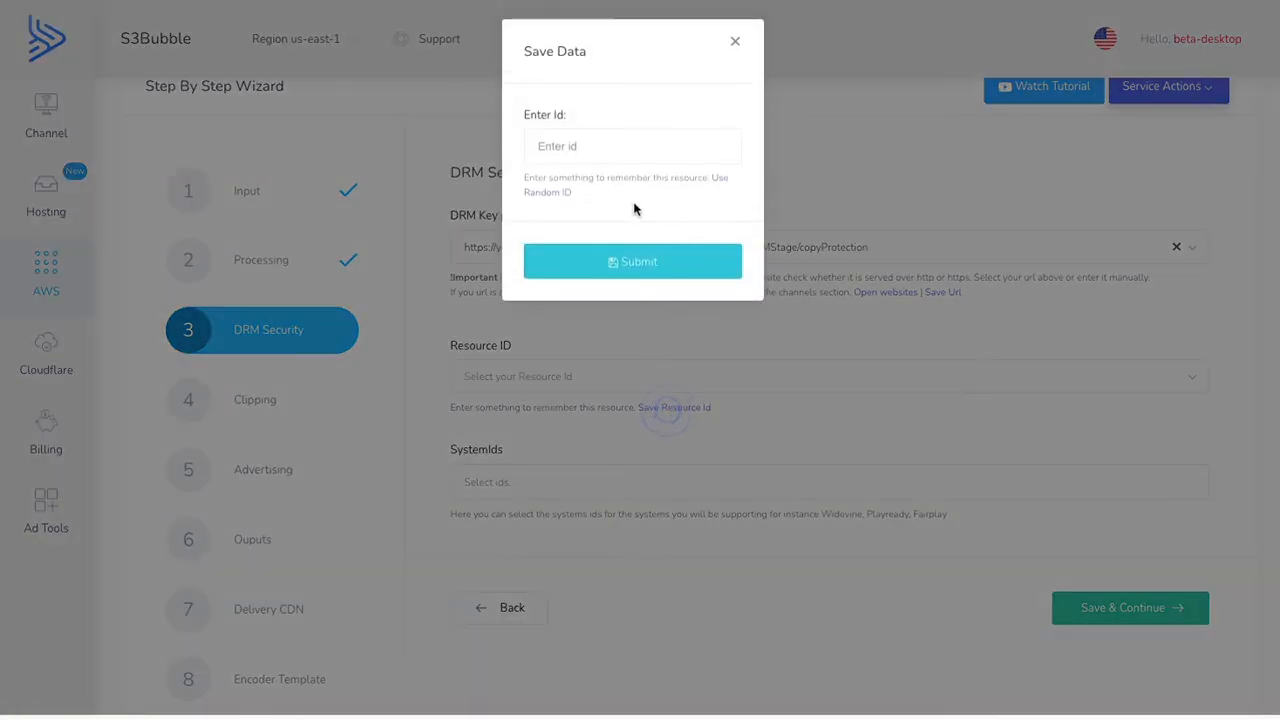
click(566, 195)
click(614, 261)
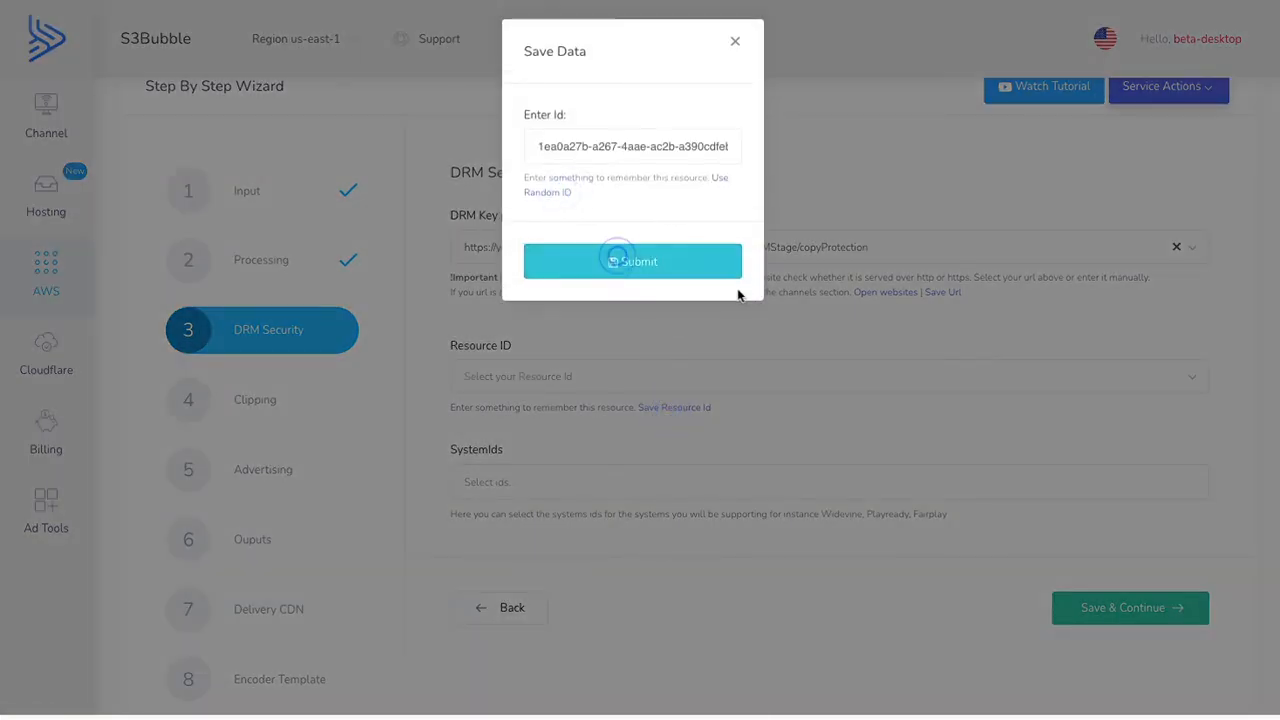
click(626, 377)
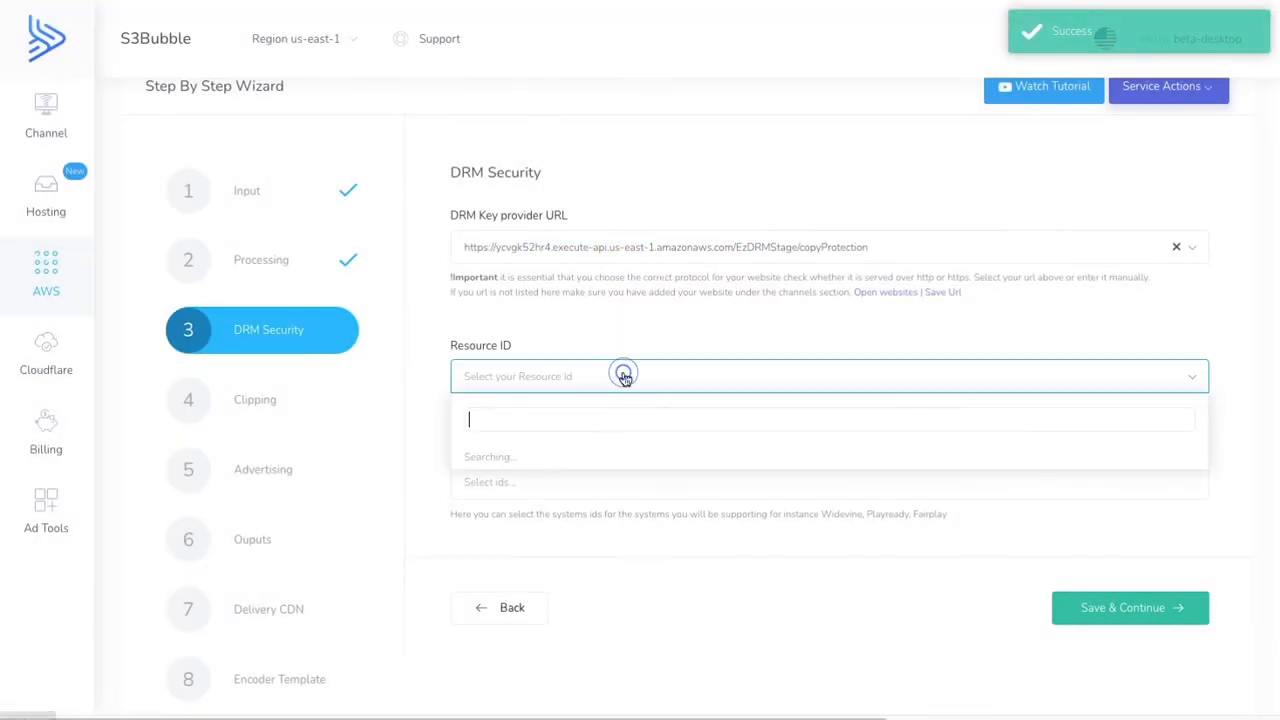
click(564, 458)
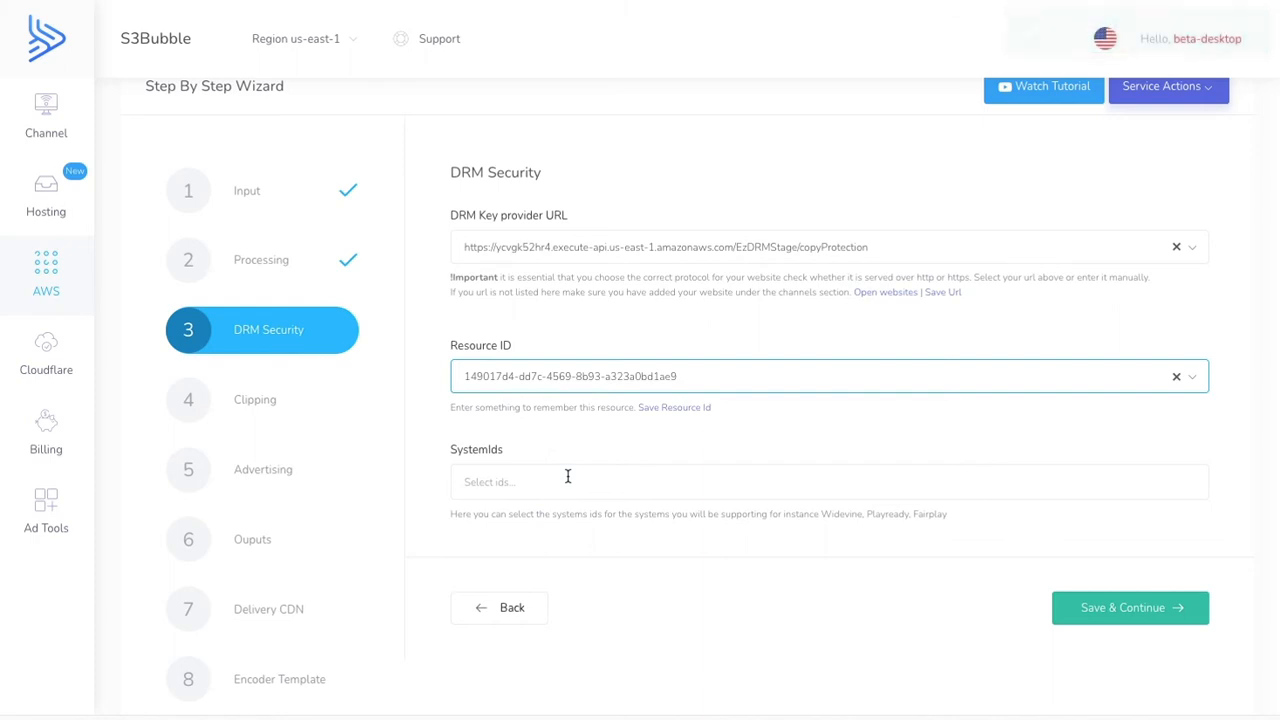
- Add the Widevine and PlayReady system IDs and save the DRM security settings
click(567, 479)
click(560, 511)
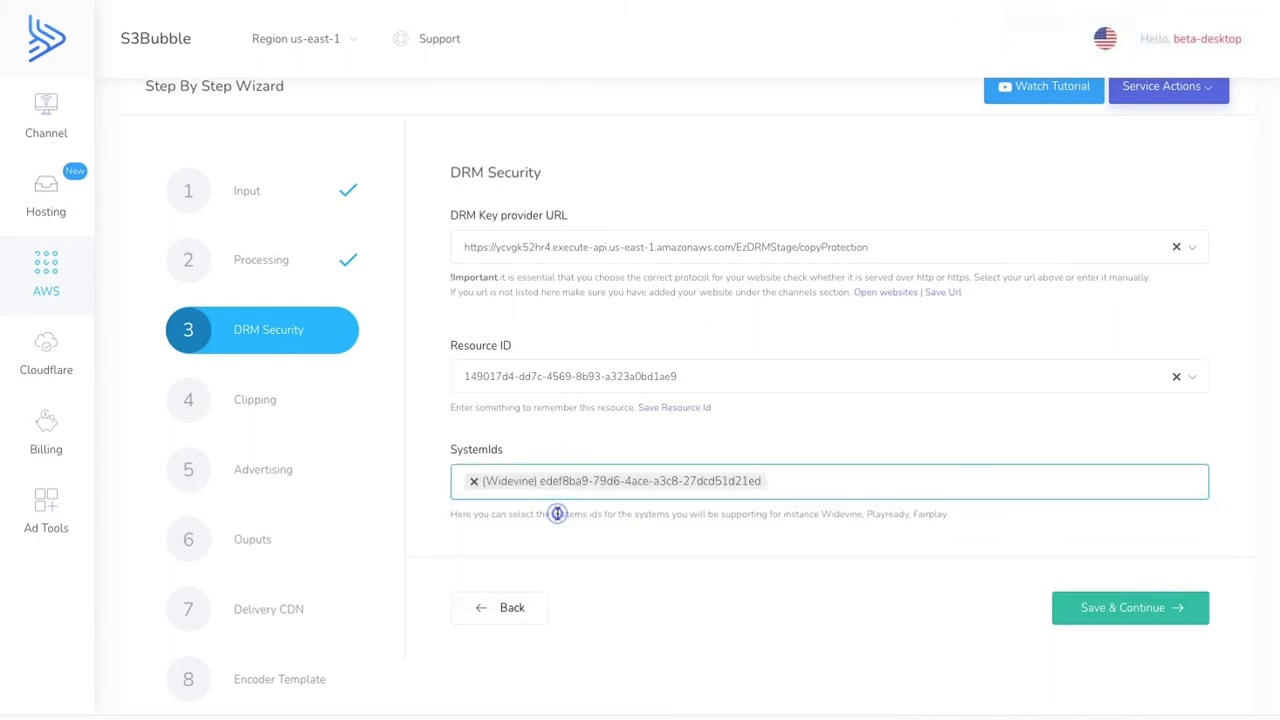
click(789, 484)
click(619, 540)
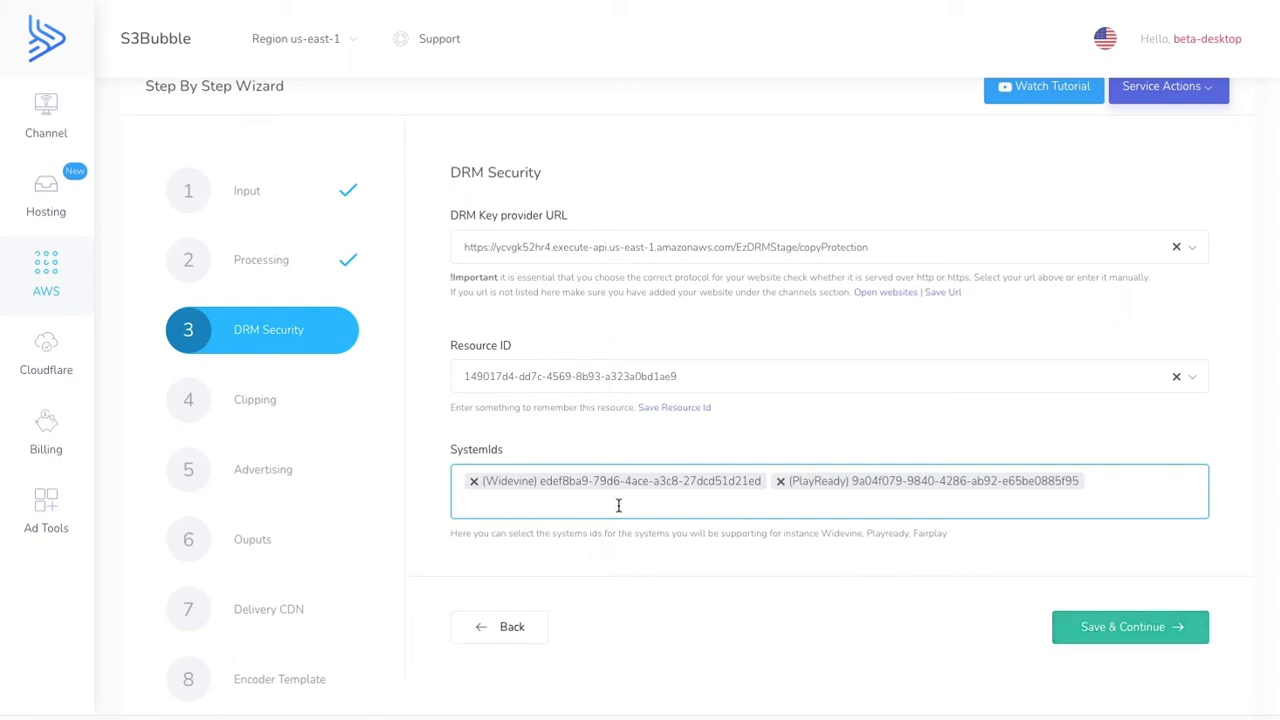
click(1103, 627)
- Continue past Clipping with blank timecodes and past Advertising to reach the output settings
scroll(966, 480, down, 3)
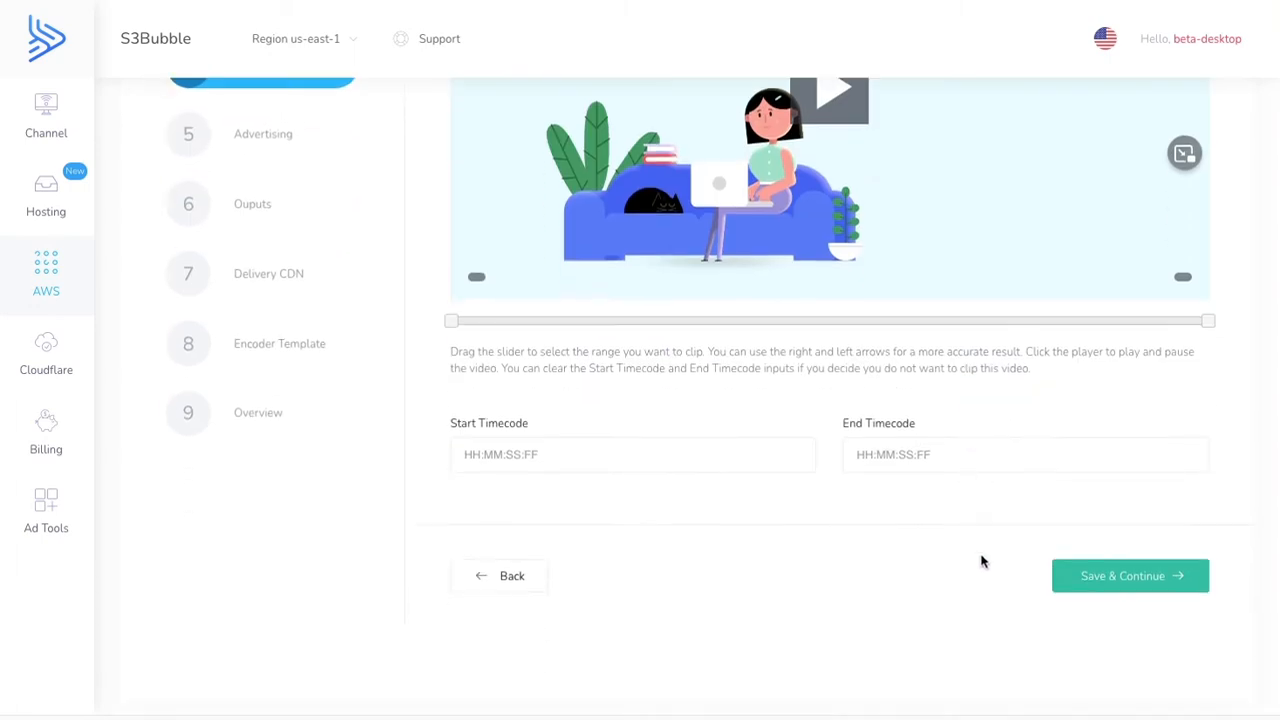
click(1105, 578)
click(1113, 590)
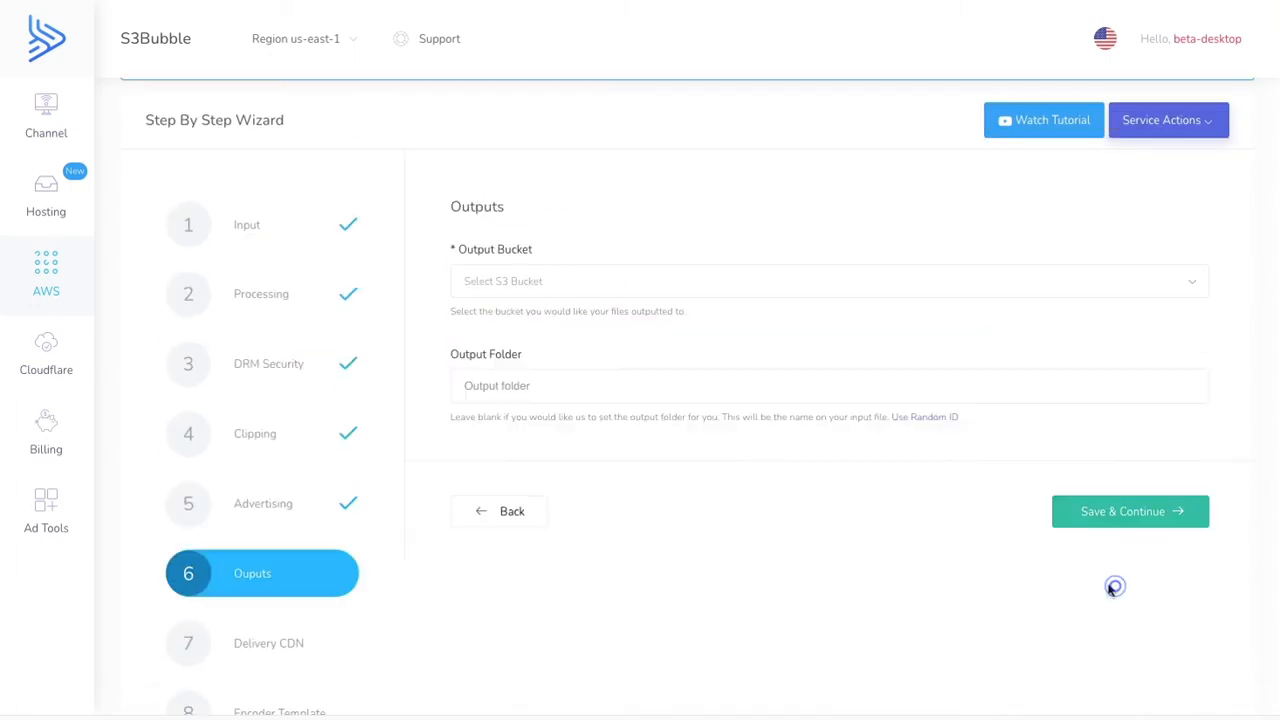
- Set the output bucket to s3b2021-ott-delivery-mycompany, use a random ID as output folder and continue to CDN delivery
click(533, 288)
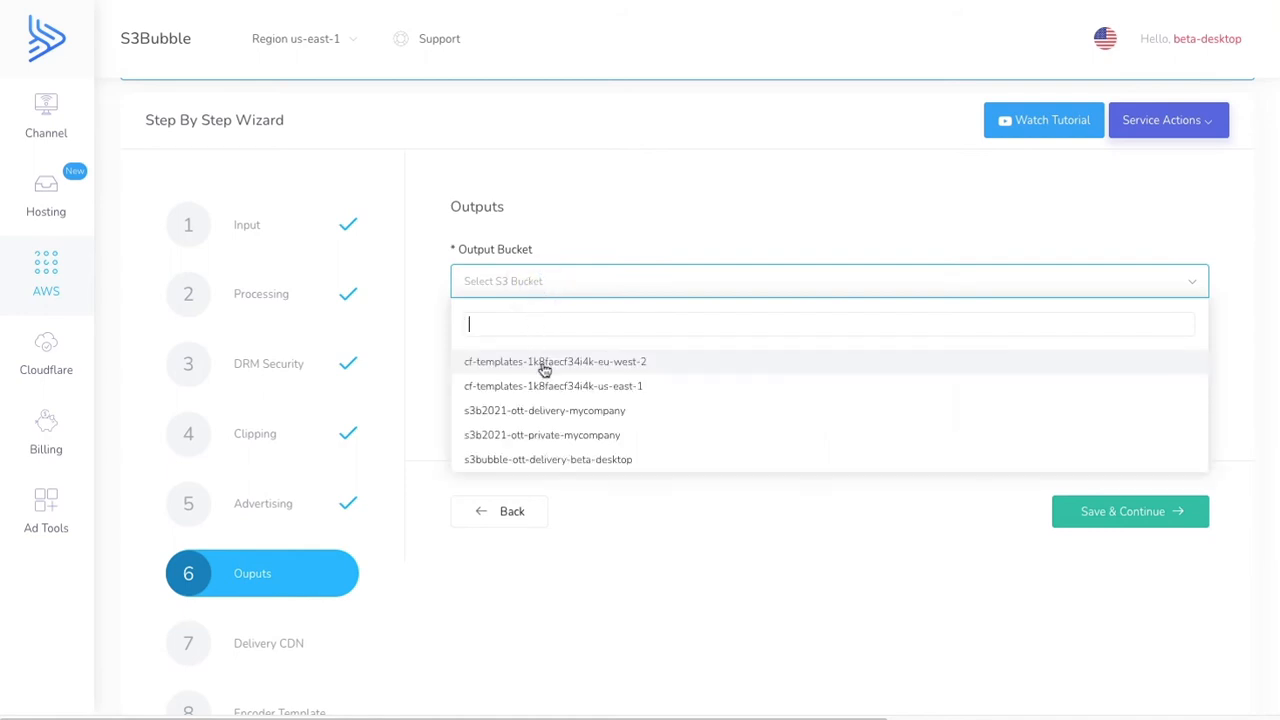
click(572, 414)
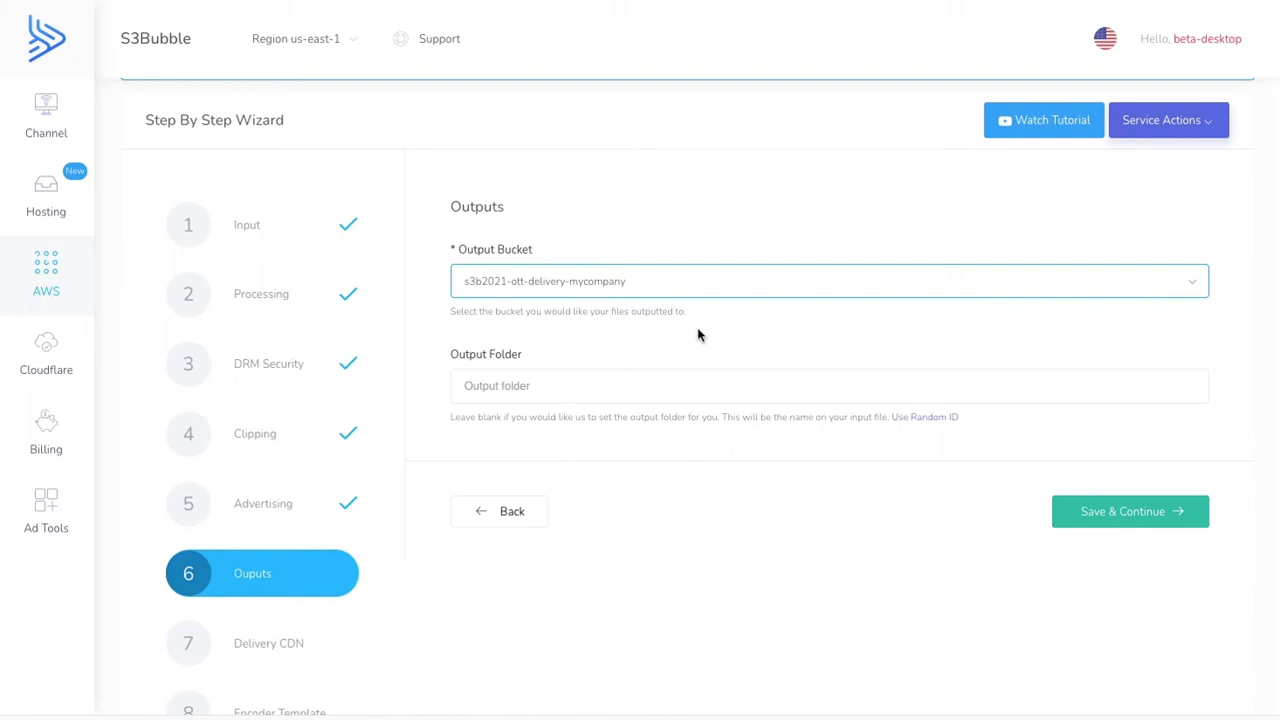
click(915, 427)
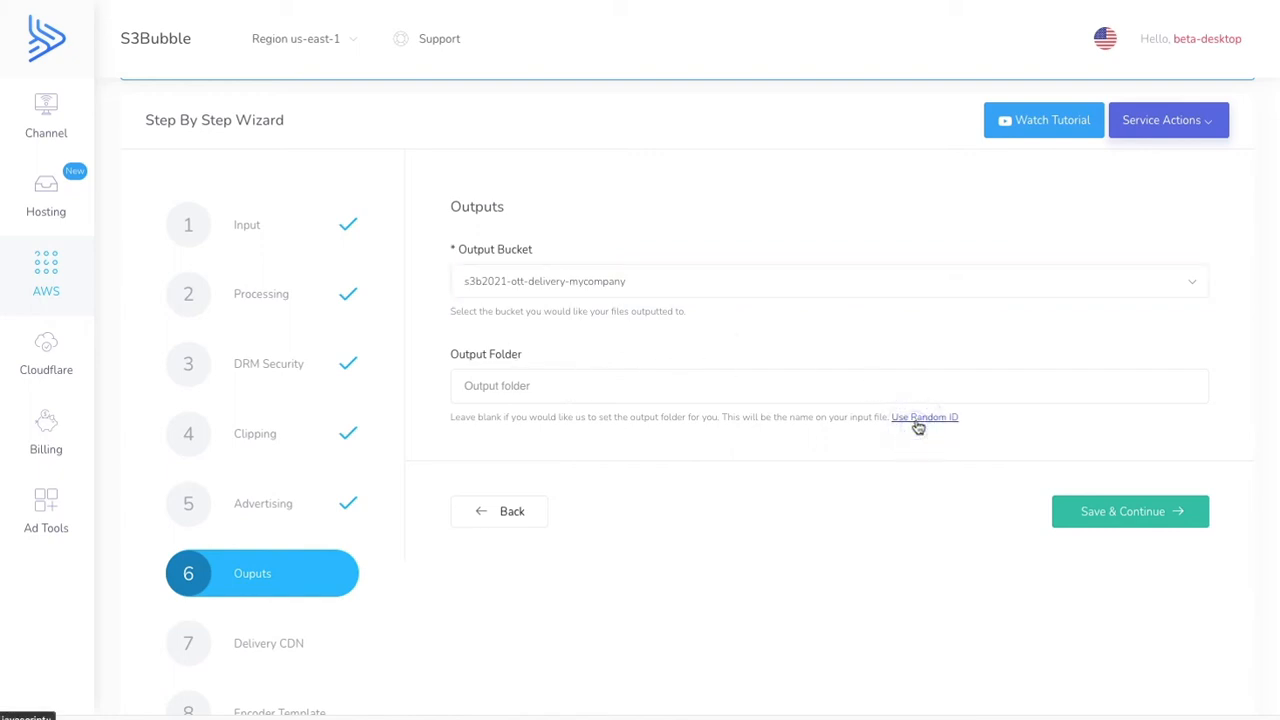
click(917, 418)
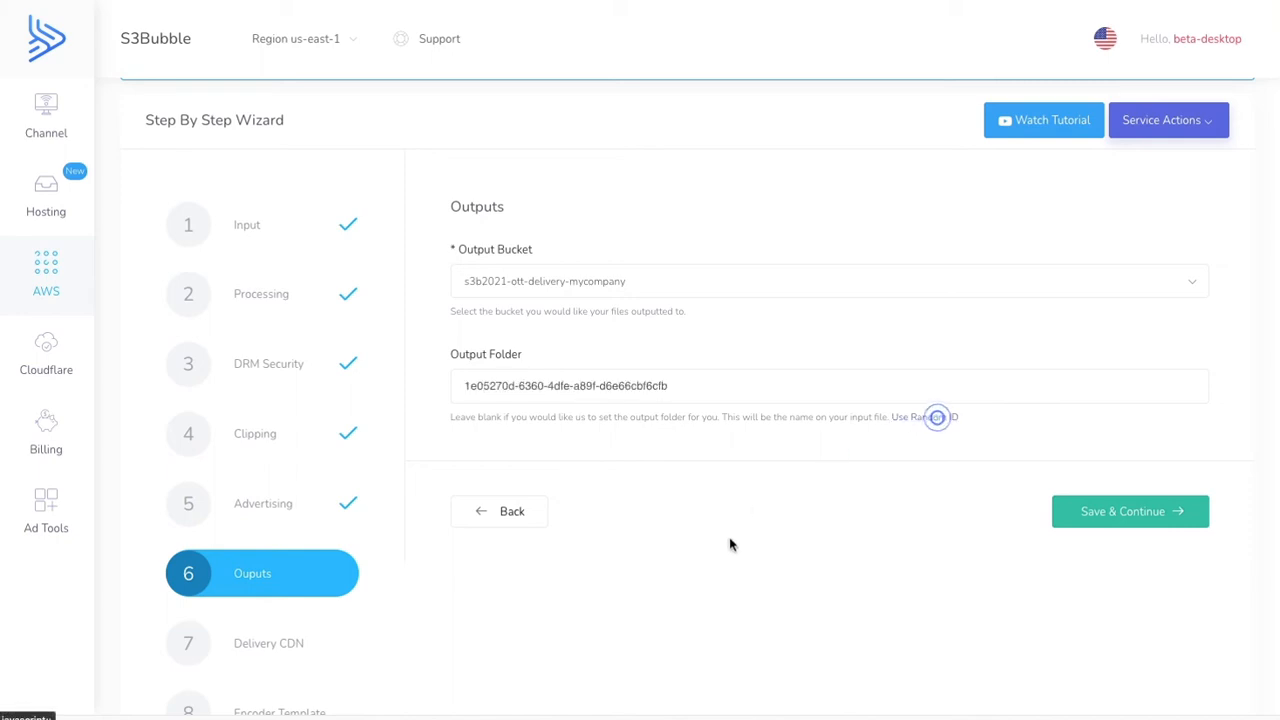
click(1094, 513)
- Select d1u3x4ue7gnolx.cloudfront.net as the Cloudfront distribution for delivery
click(584, 280)
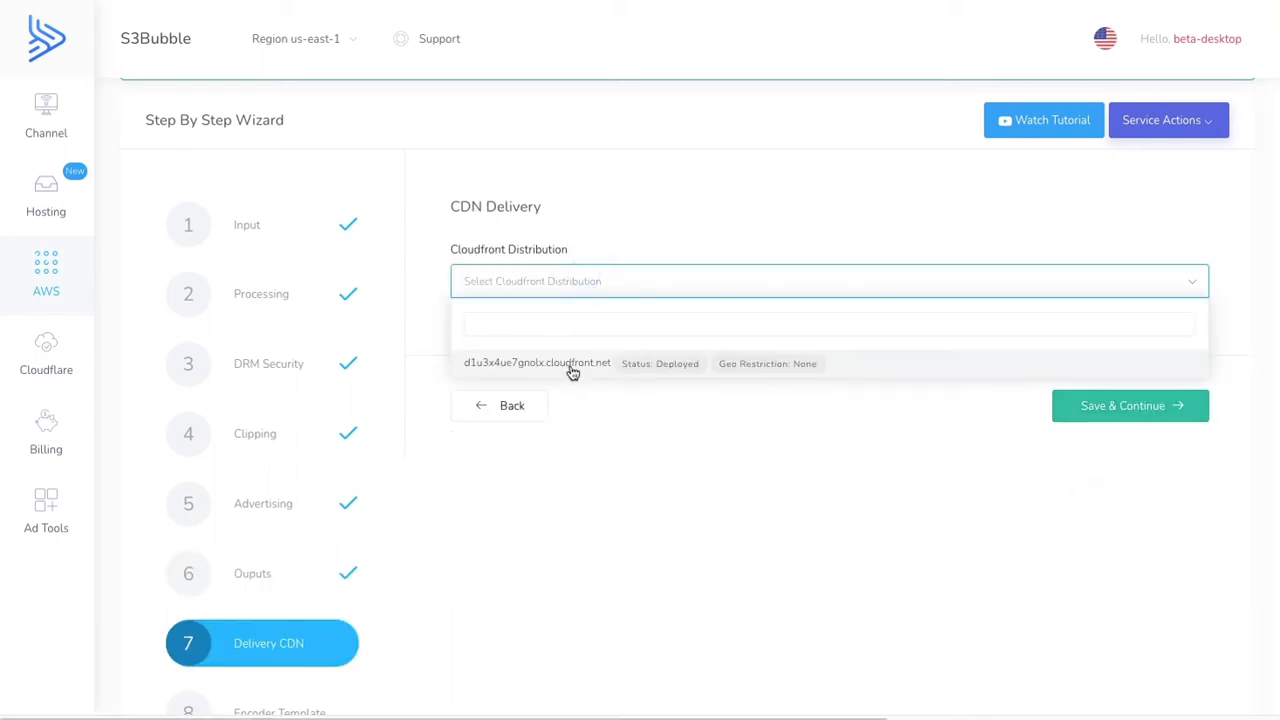
click(572, 372)
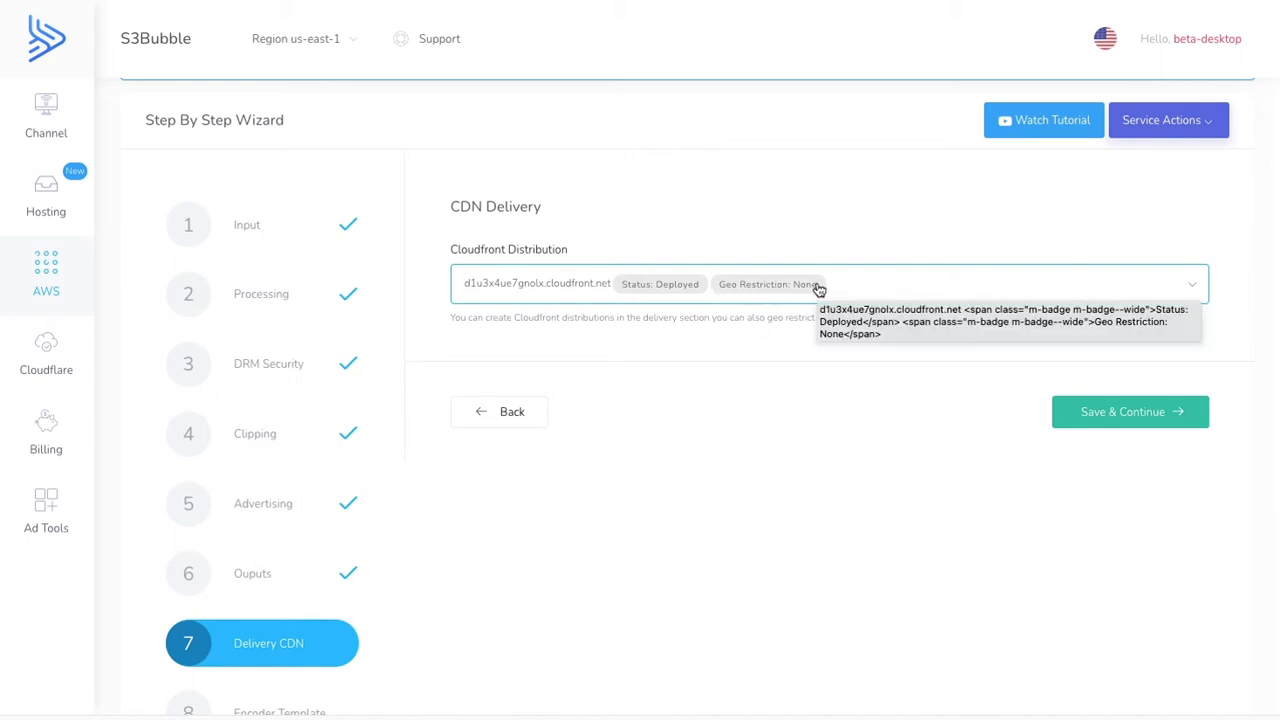
- Check where Cloudfront is found among the AWS Networking & Content Delivery services, without leaving the wizard
click(72, 285)
mouse_move(251, 429)
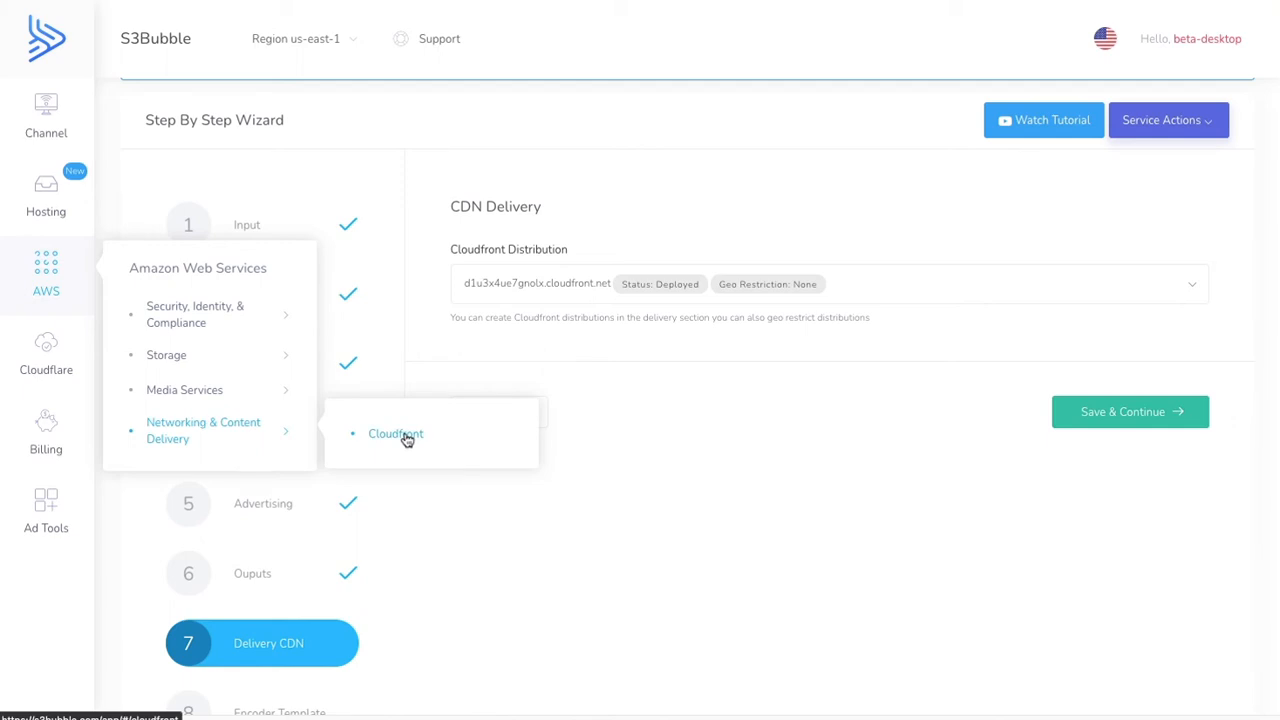
click(740, 342)
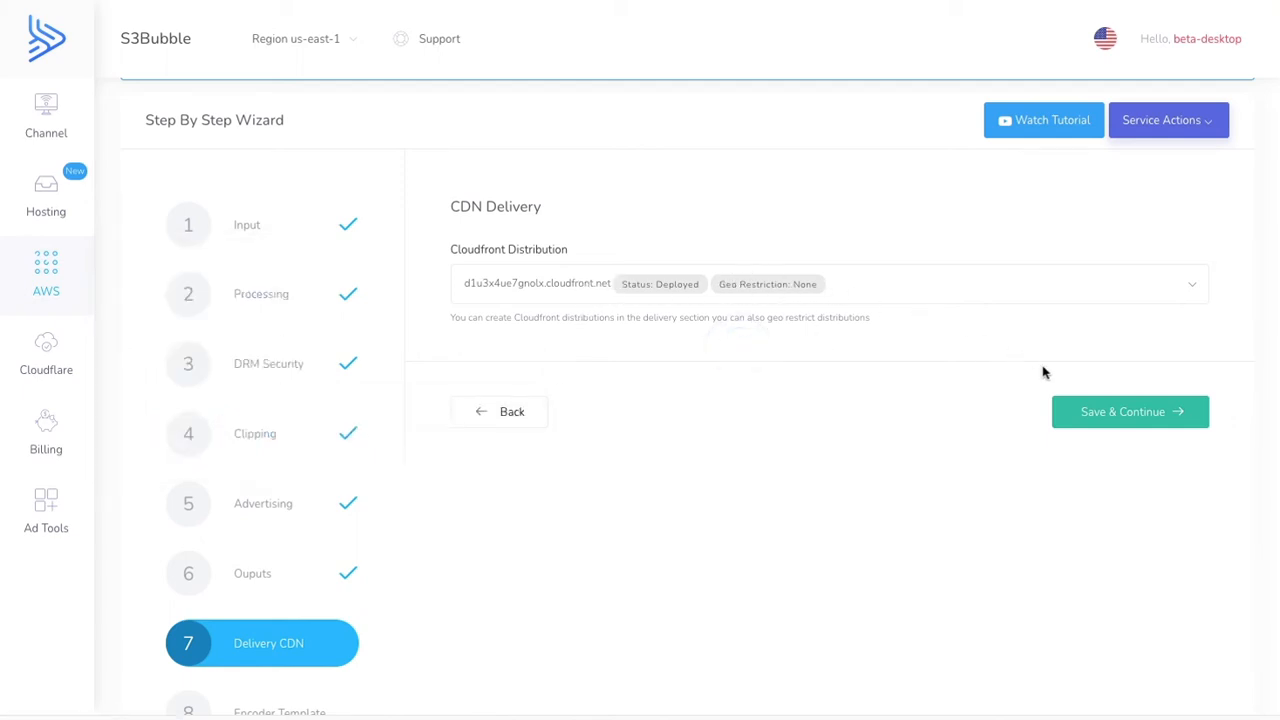
- Save the CDN delivery settings, choose the System-Ott_Dash_Mp4_Avc_Aac (Recommended for DASH) job template and submit the encoding job
click(1094, 416)
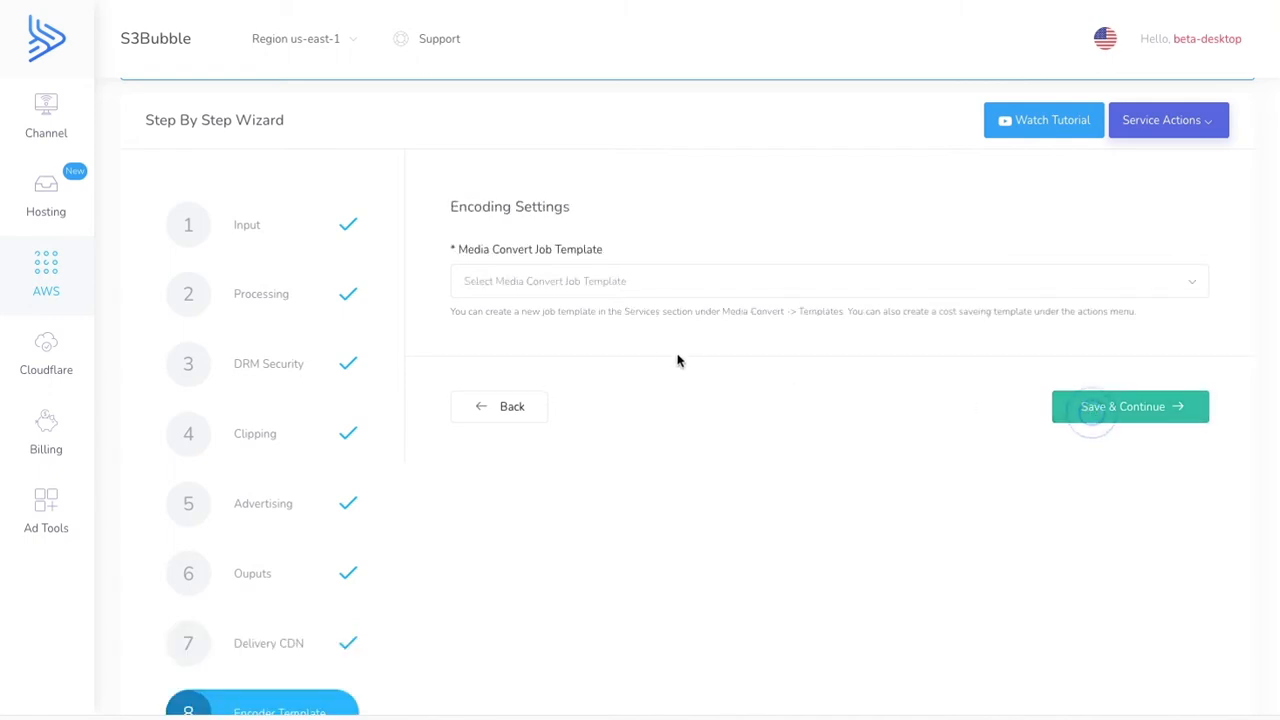
click(606, 286)
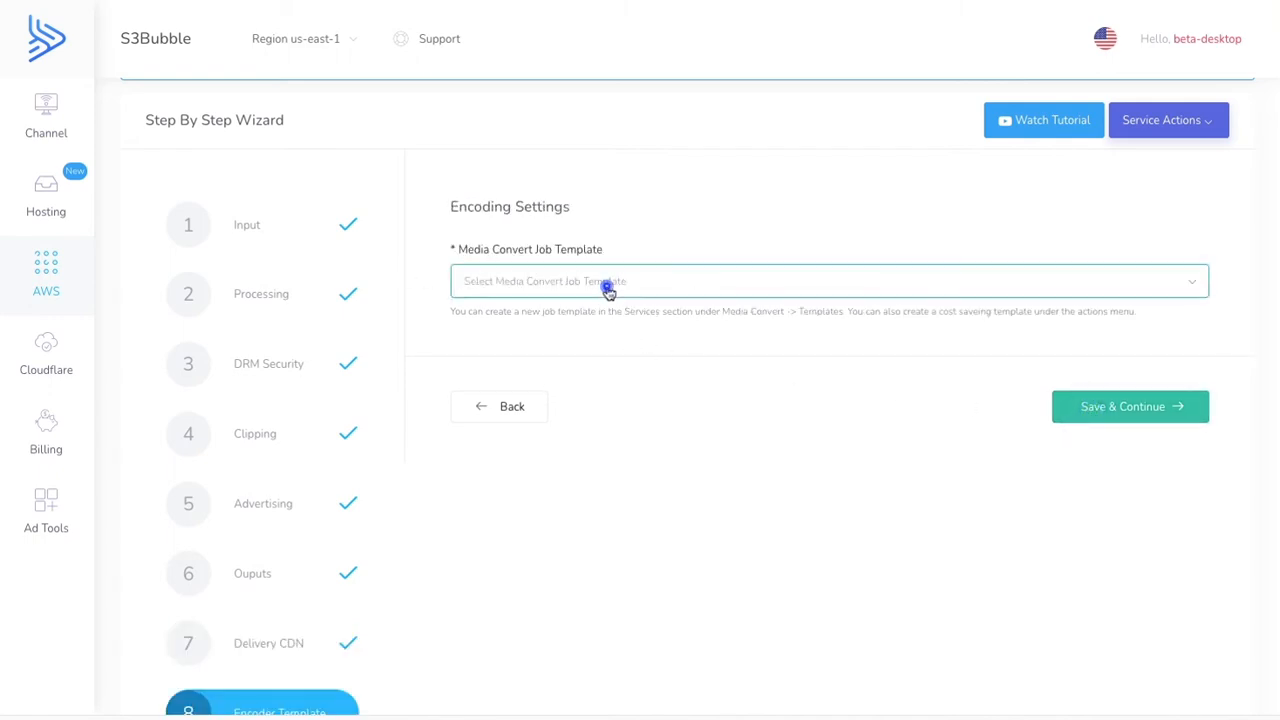
click(678, 287)
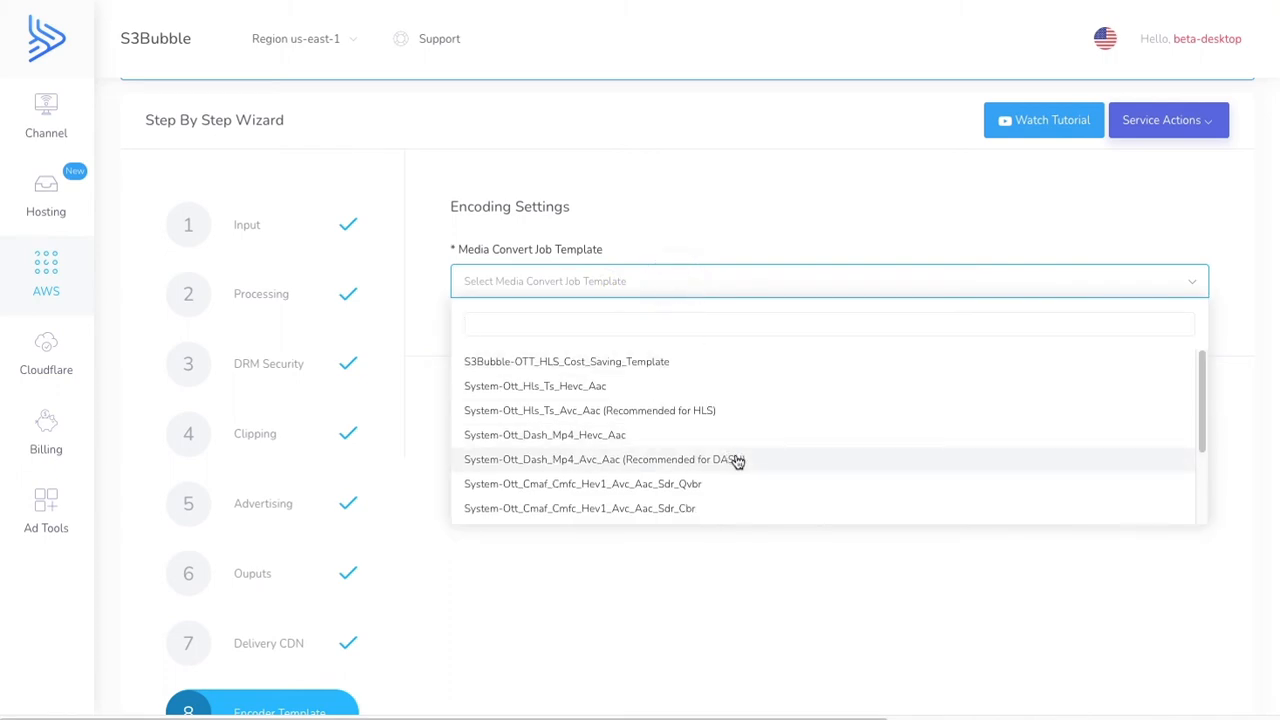
click(737, 460)
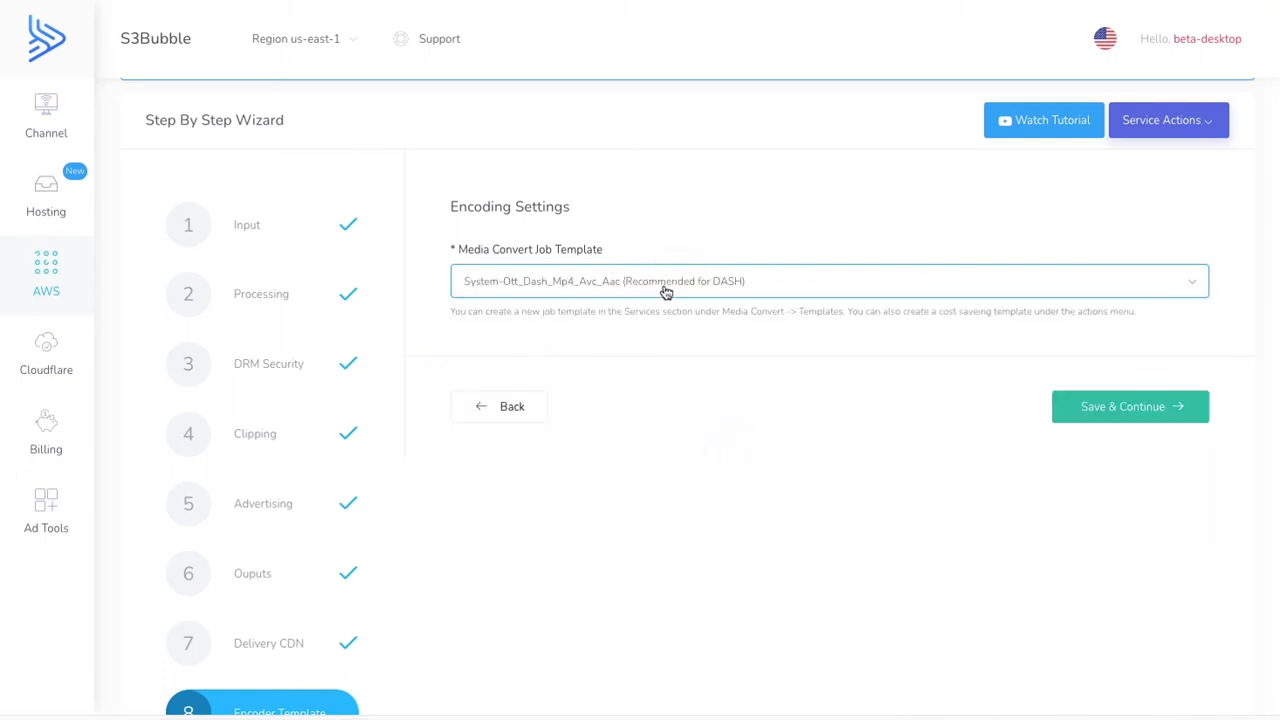
click(1090, 418)
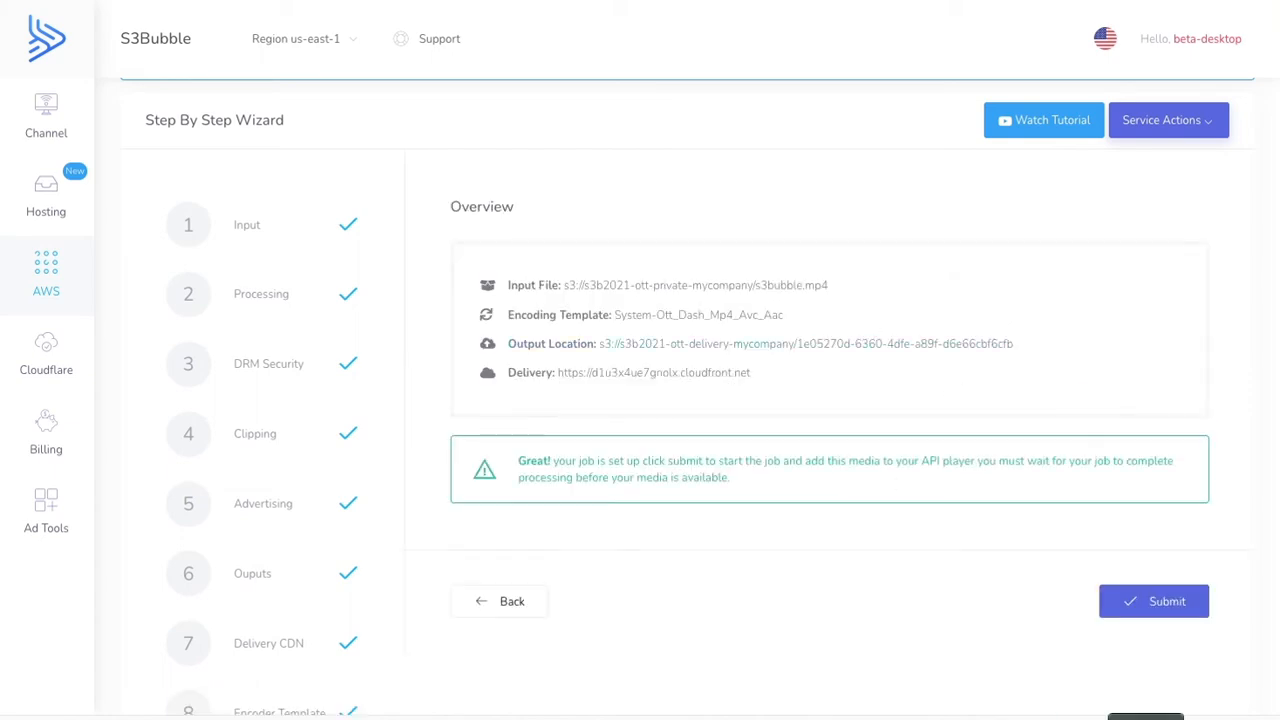
click(1162, 603)
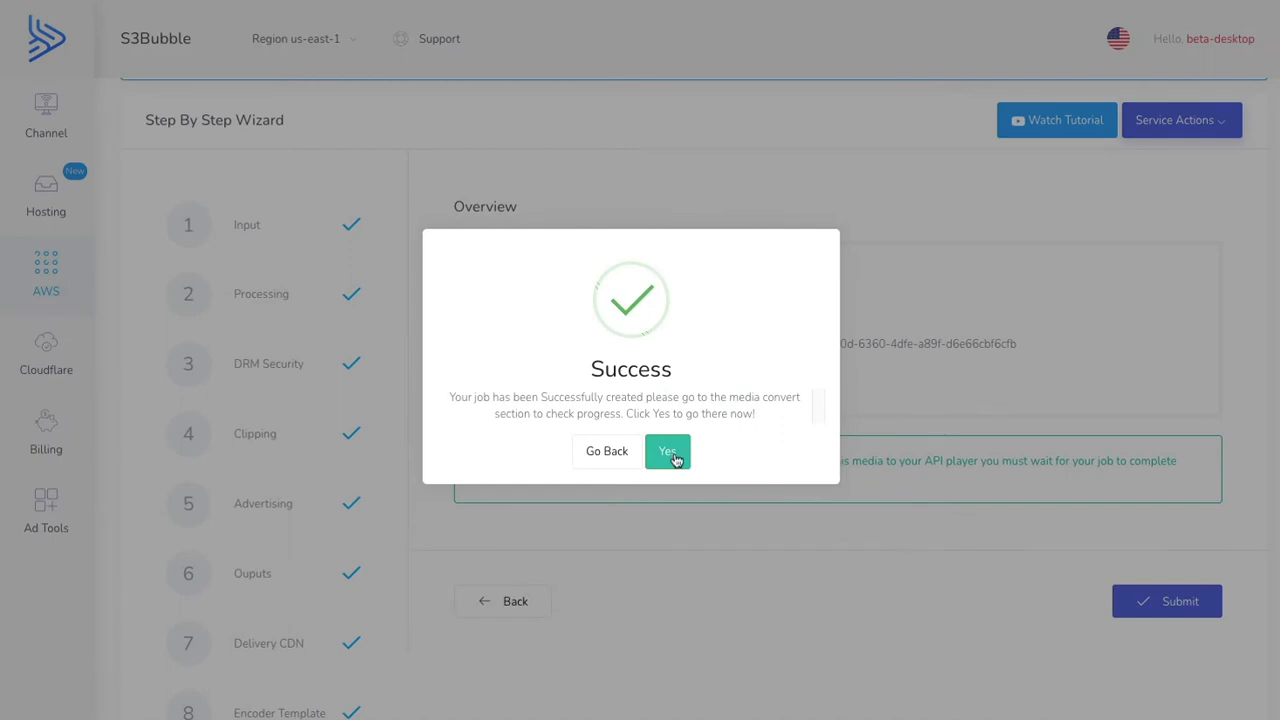
- Start another encoding job for s3bubble.mp4 from the private bucket and continue through input and processing to the DRM Security settings
click(674, 452)
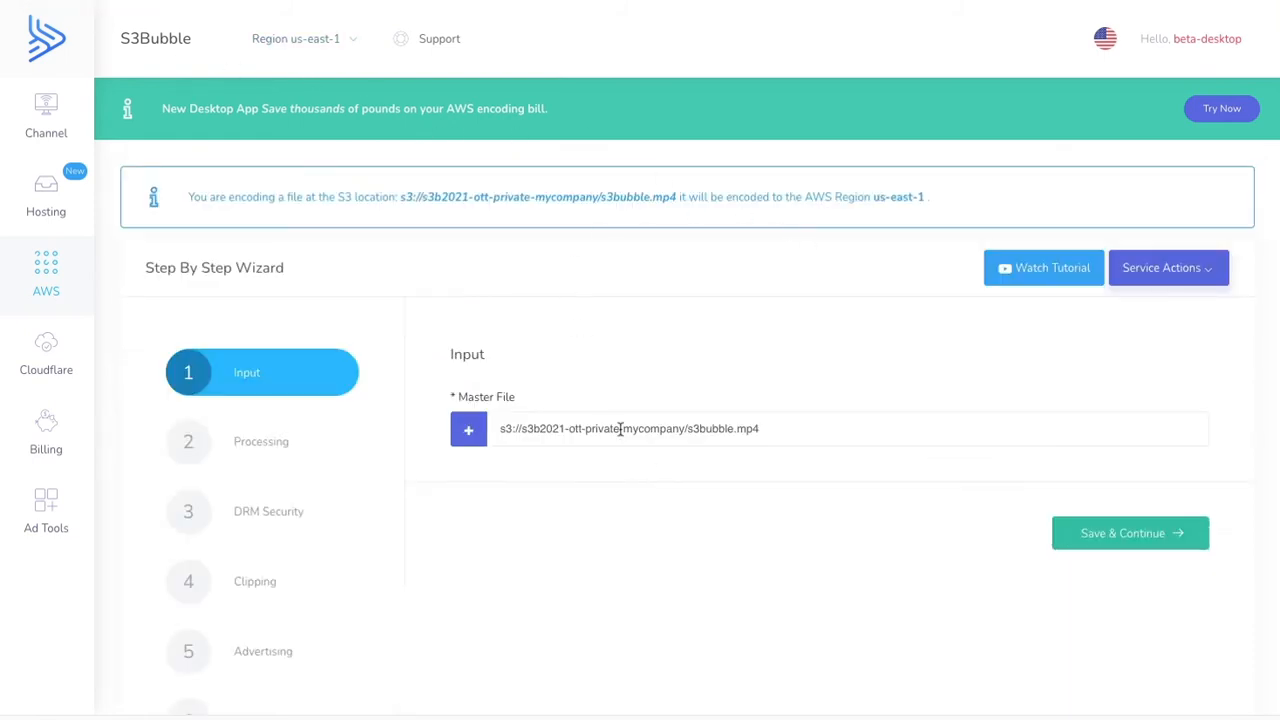
click(1131, 535)
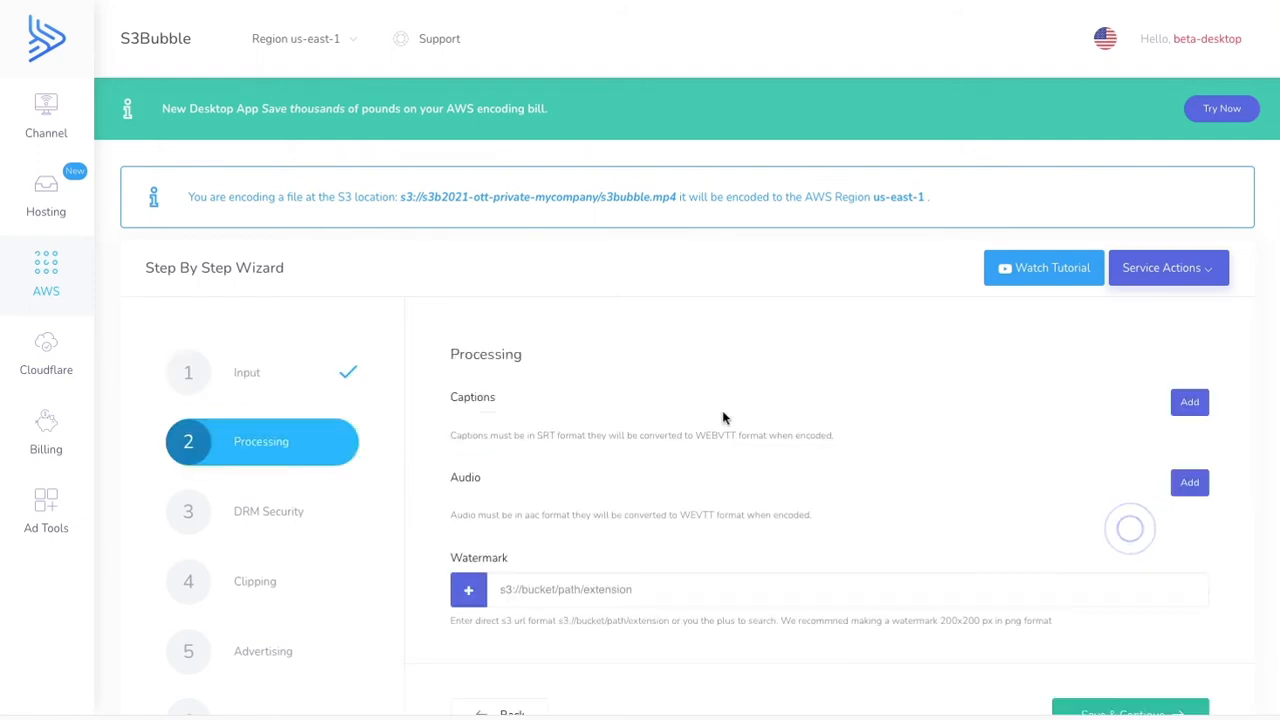
click(1110, 560)
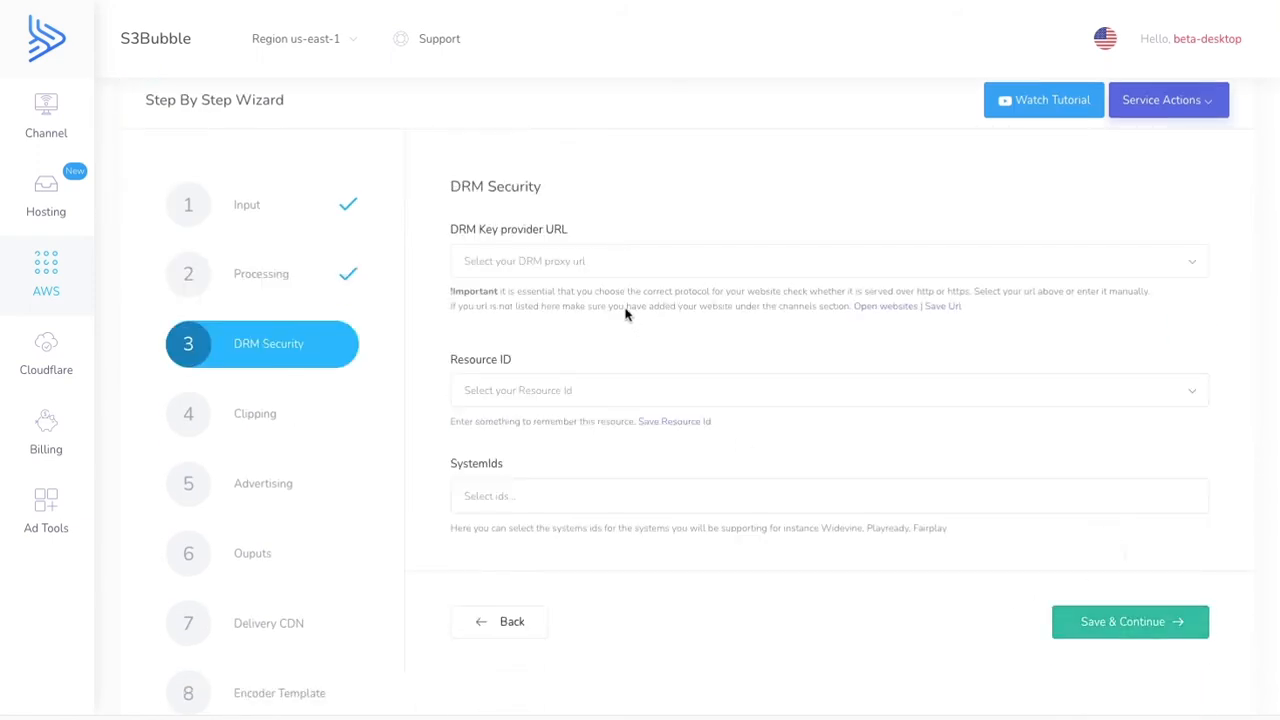
click(594, 262)
text(https://ycvgk52hr4.execute-api.us-east-1.amazonaws.com/EzDRMStage/copyProtection)
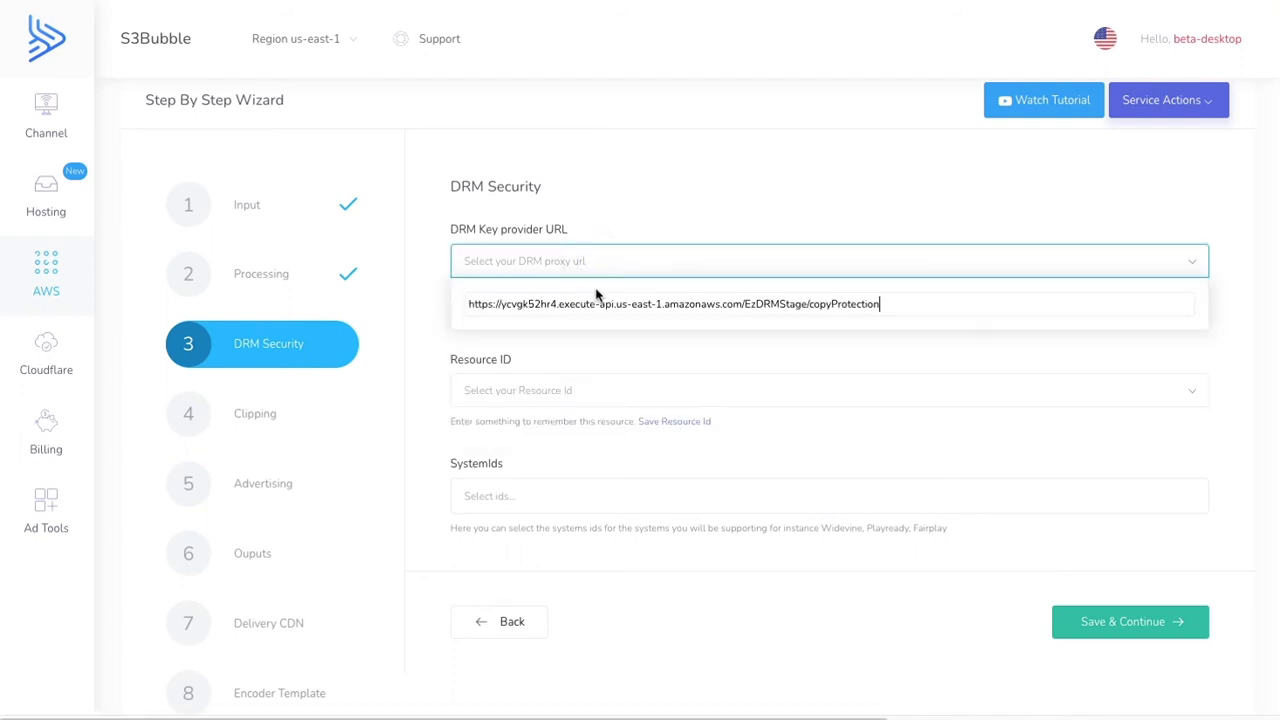
click(597, 300)
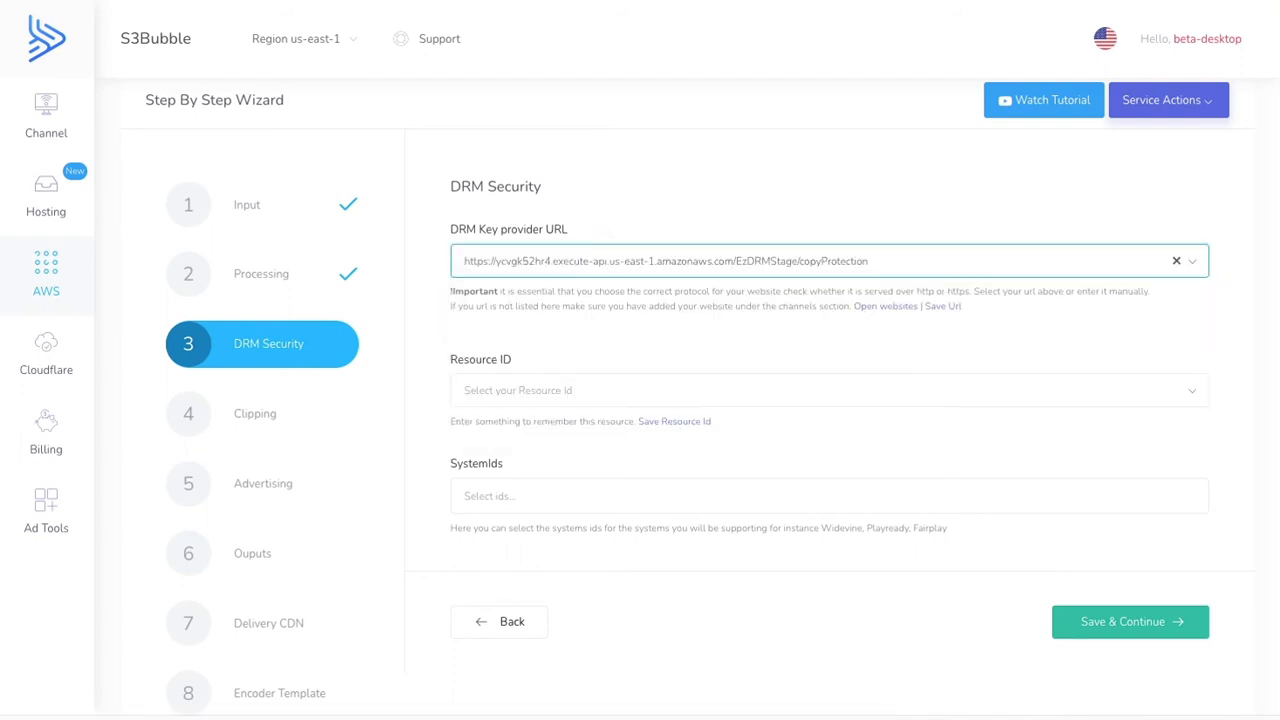
click(541, 388)
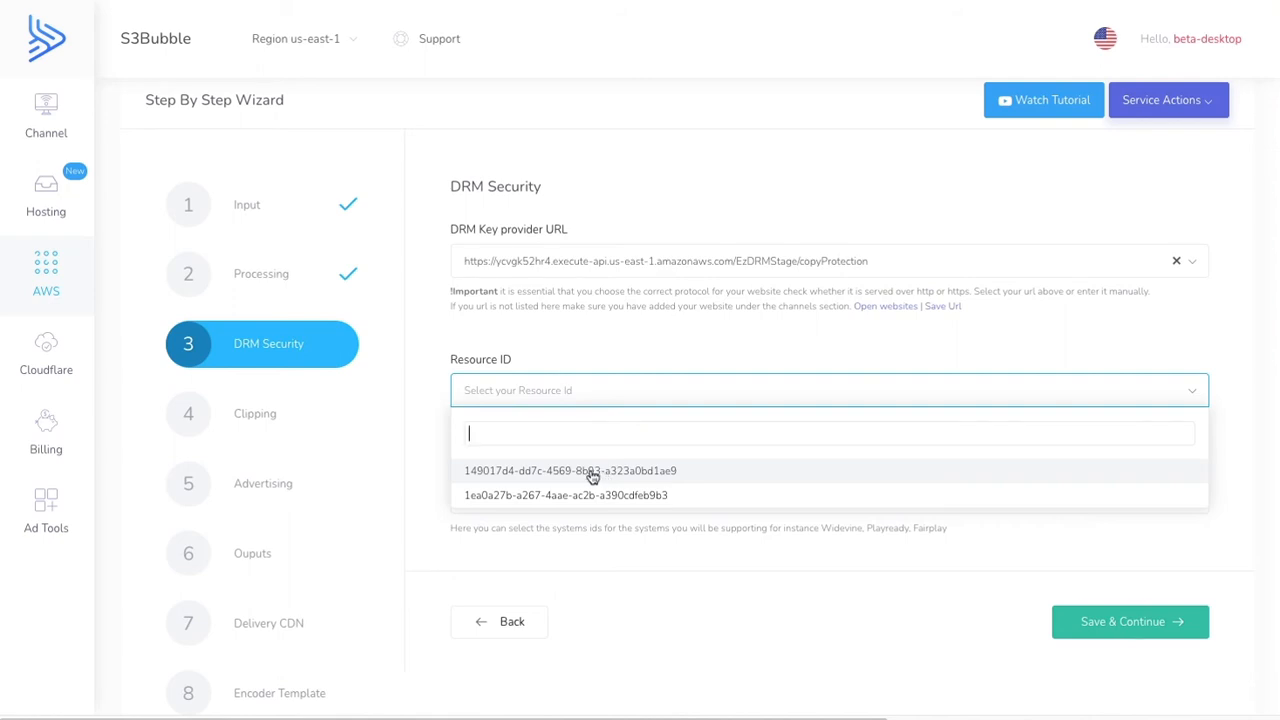
click(592, 472)
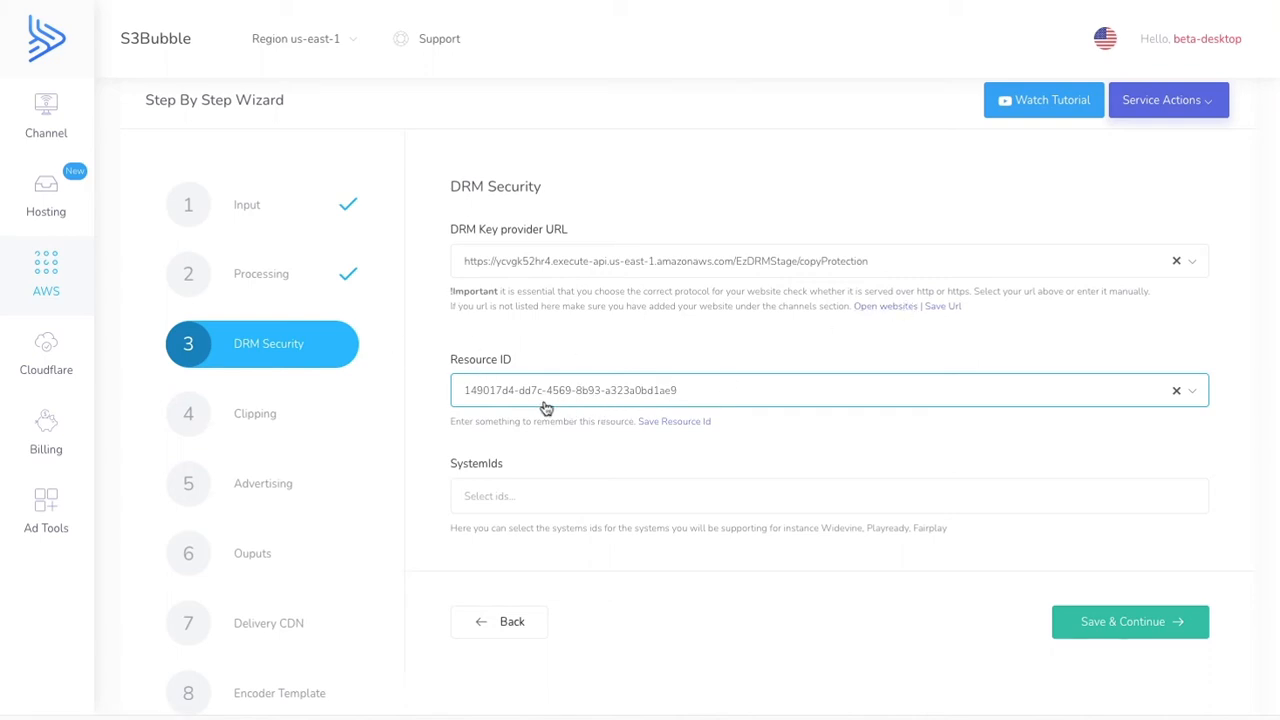
- Add the Apple FairPlay system ID and save the DRM security settings
click(517, 500)
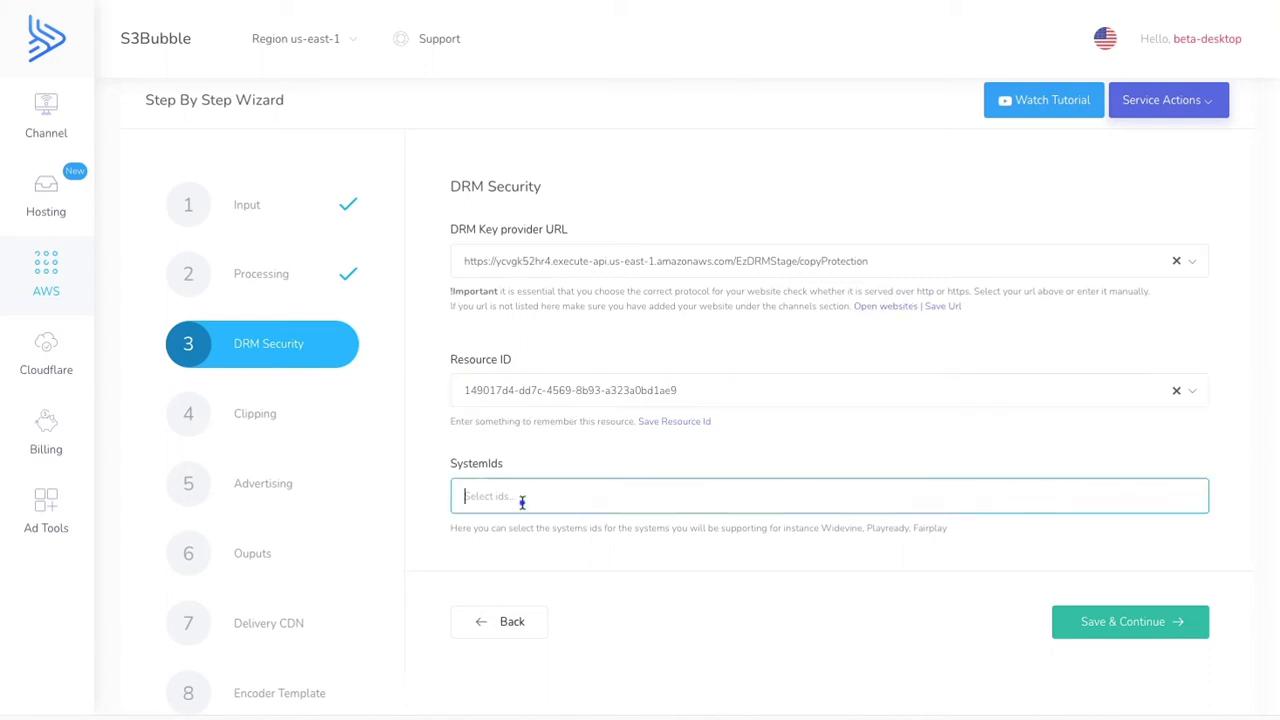
click(562, 576)
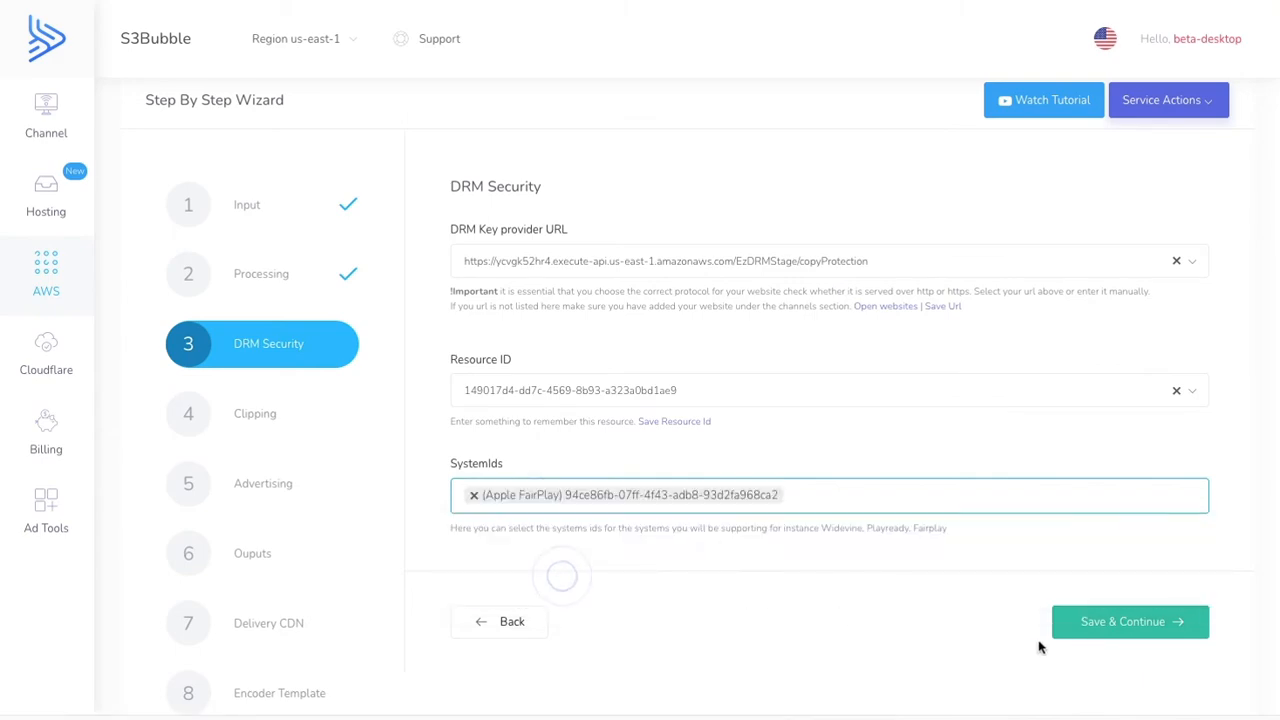
click(1098, 623)
- Continue through the clipping and advertising settings to the outputs, leaving the start and end timecodes empty
scroll(1031, 486, down, 3)
scroll(1034, 467, down, 1)
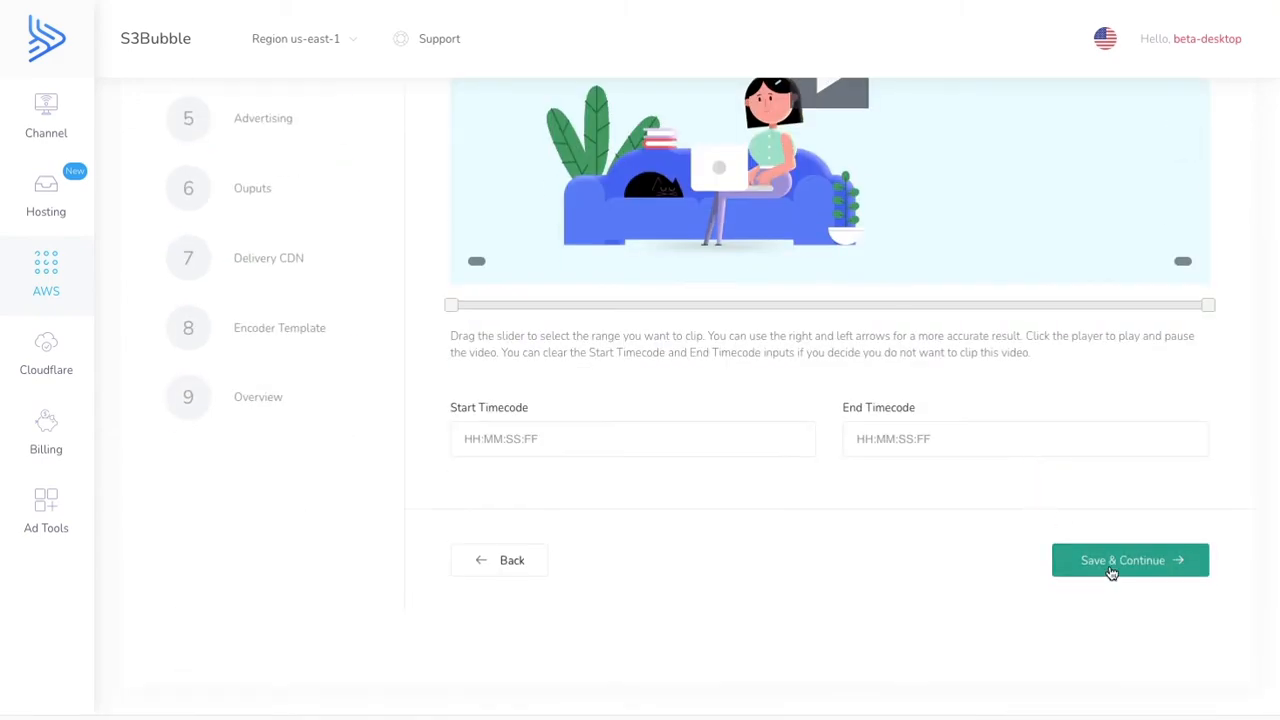
click(1110, 564)
scroll(1034, 498, up, 3)
click(1122, 610)
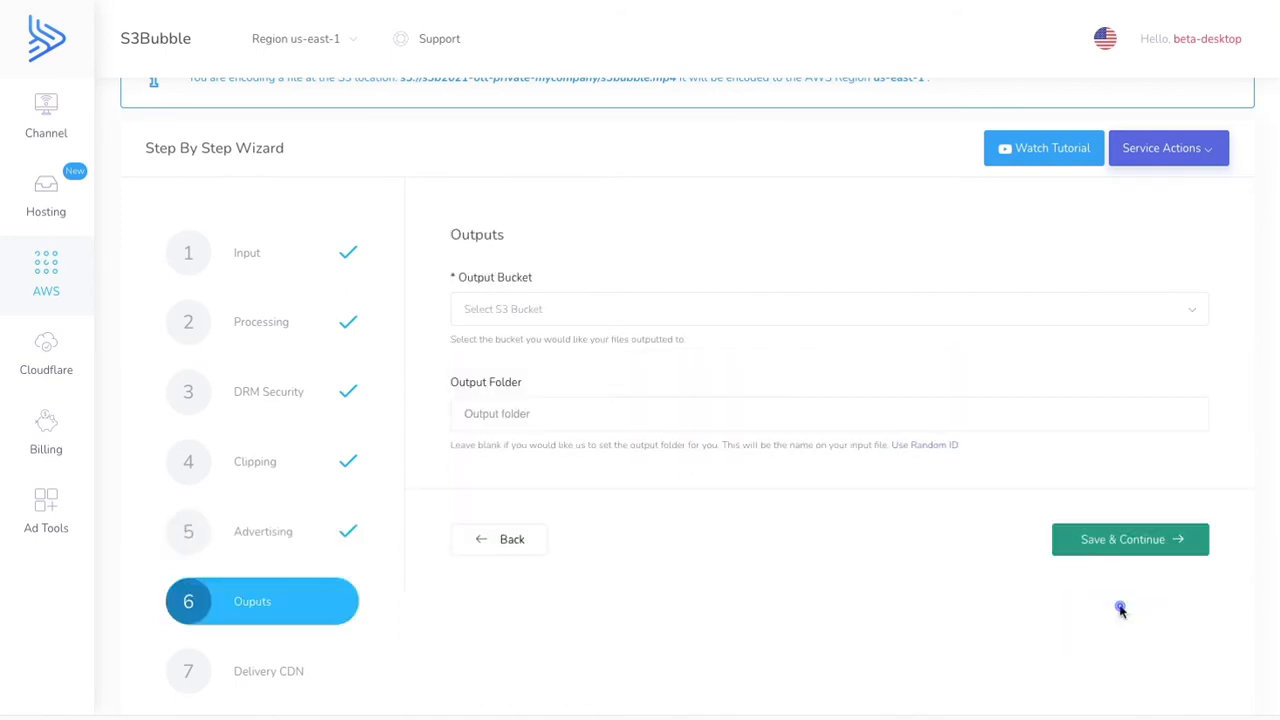
- Set the output bucket to s3b2021-ott-delivery-mycompany, generate a random ID as output folder and save the output settings
click(579, 313)
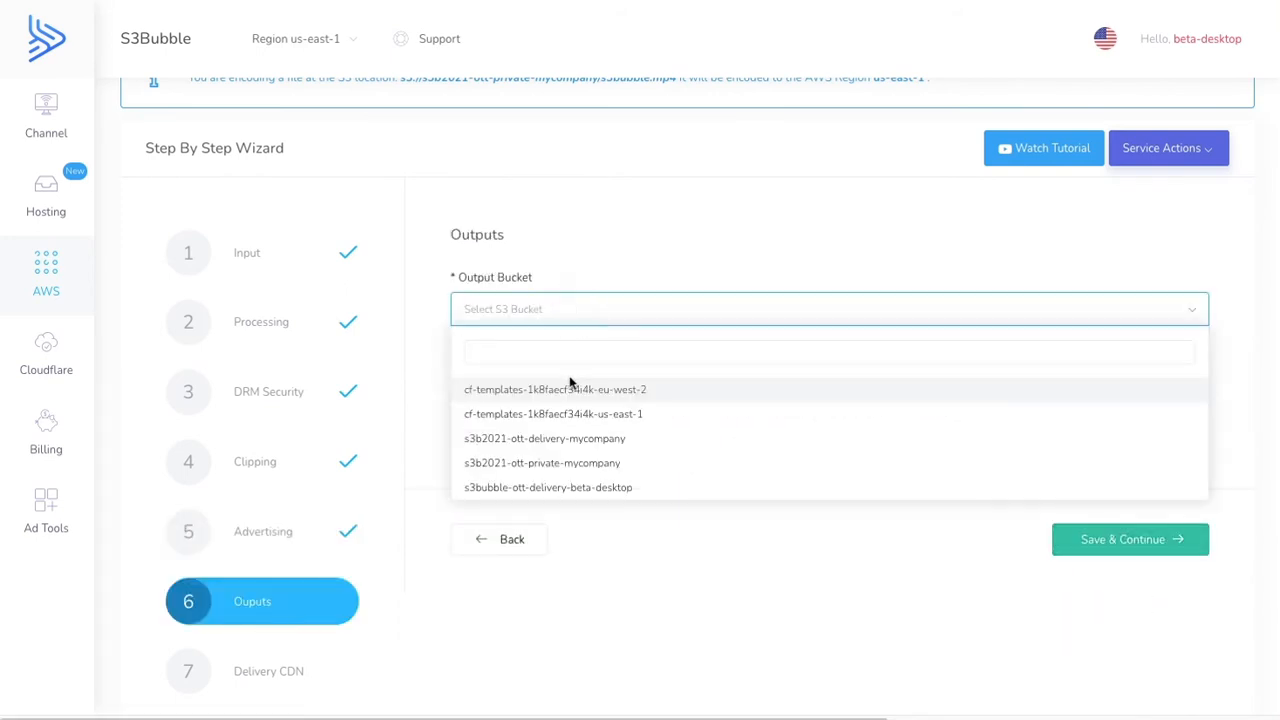
click(555, 441)
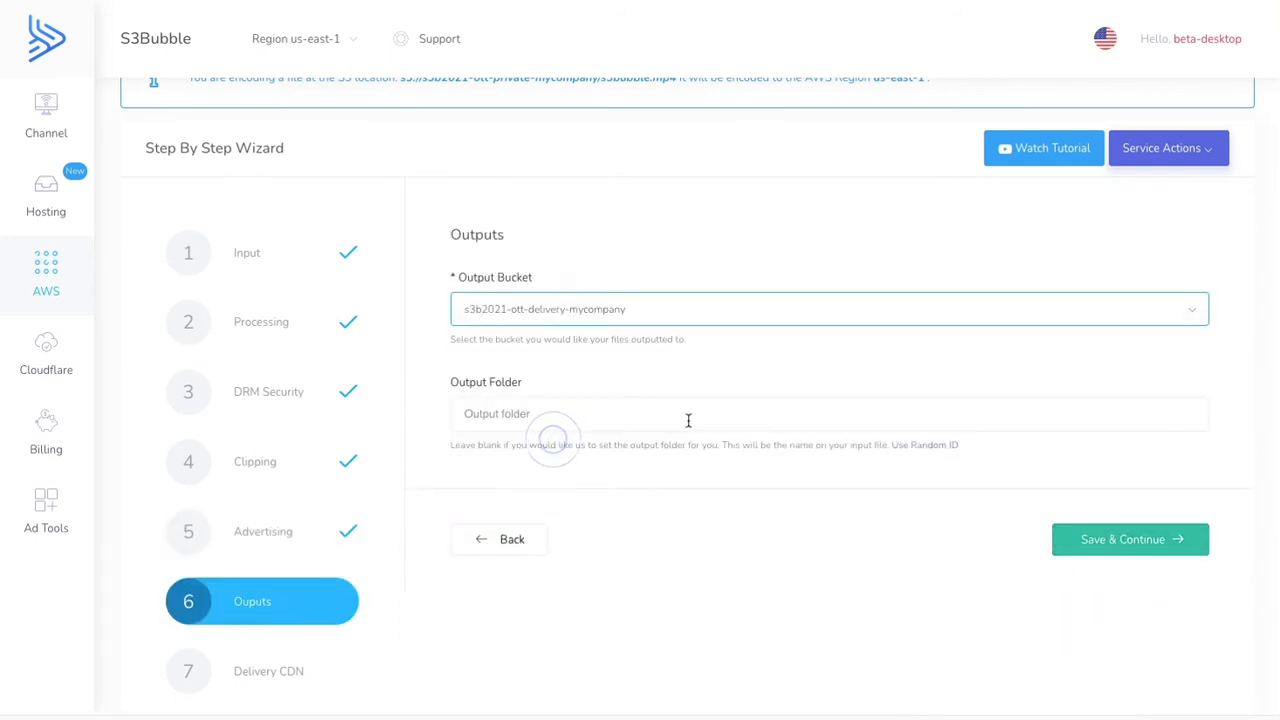
click(933, 449)
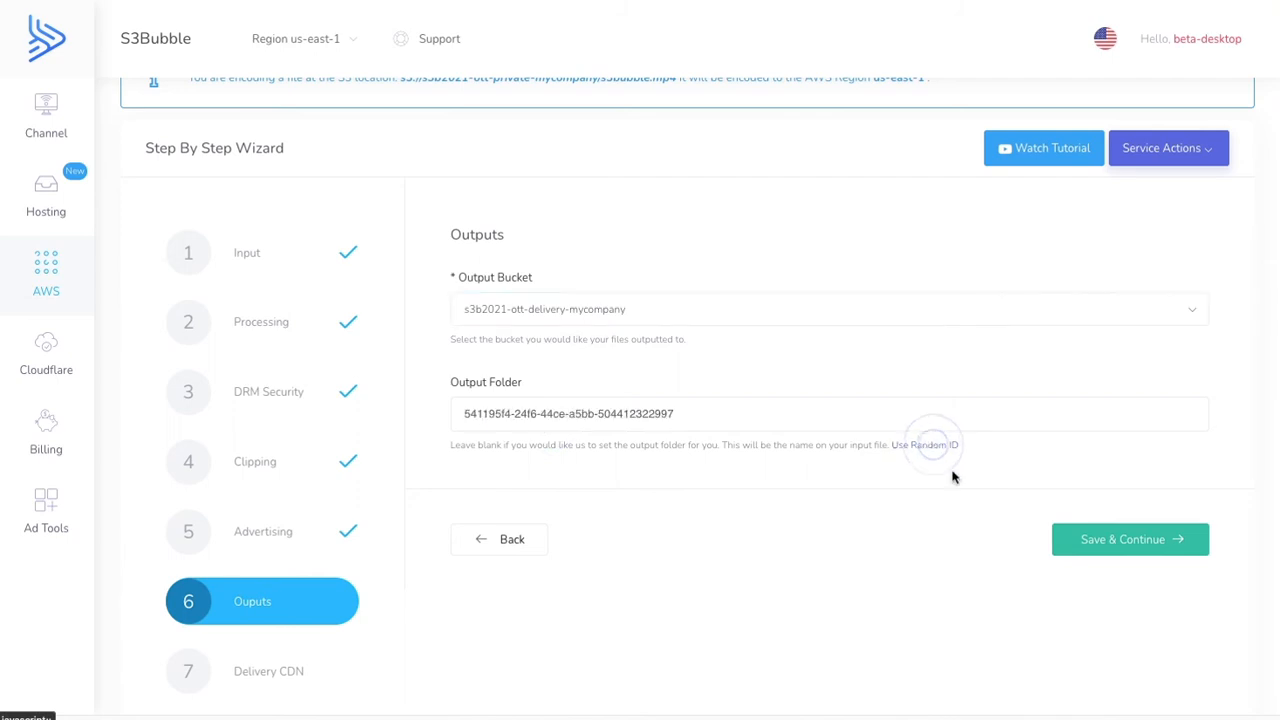
click(1100, 545)
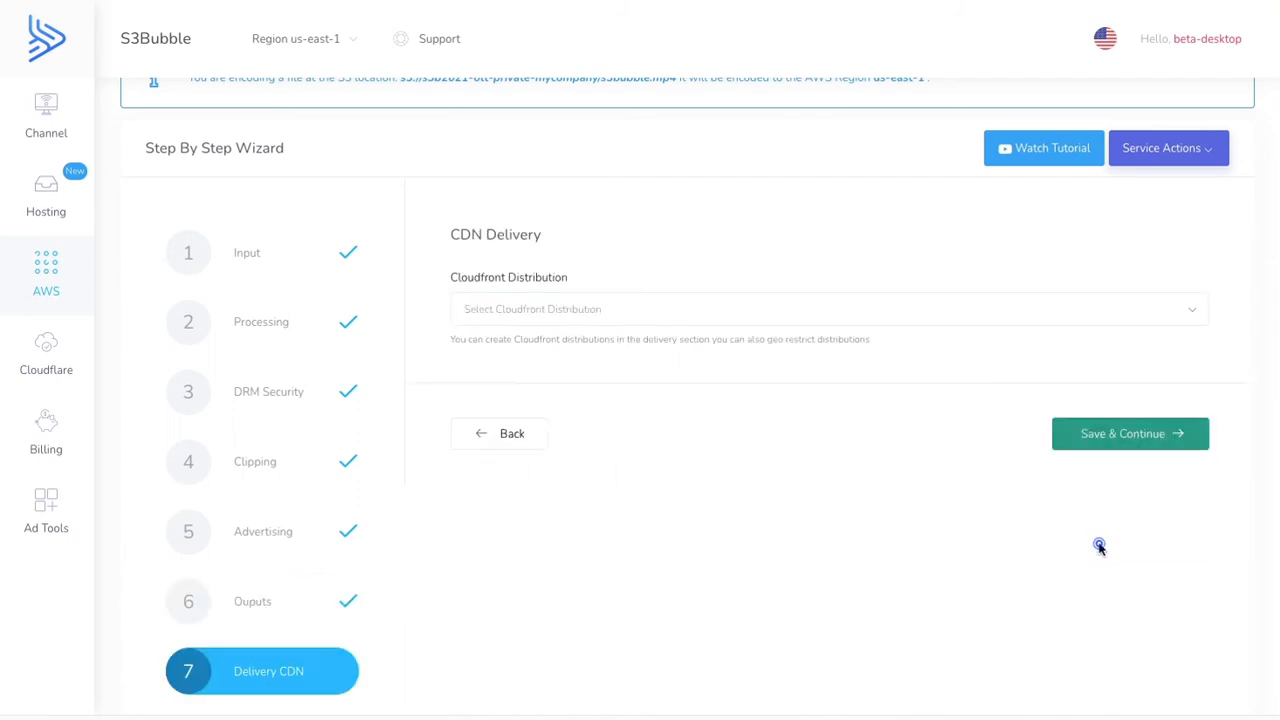
- Choose d1u3x4ue7gnolx.cloudfront.net as the Cloudfront distribution and save the CDN delivery settings
click(574, 310)
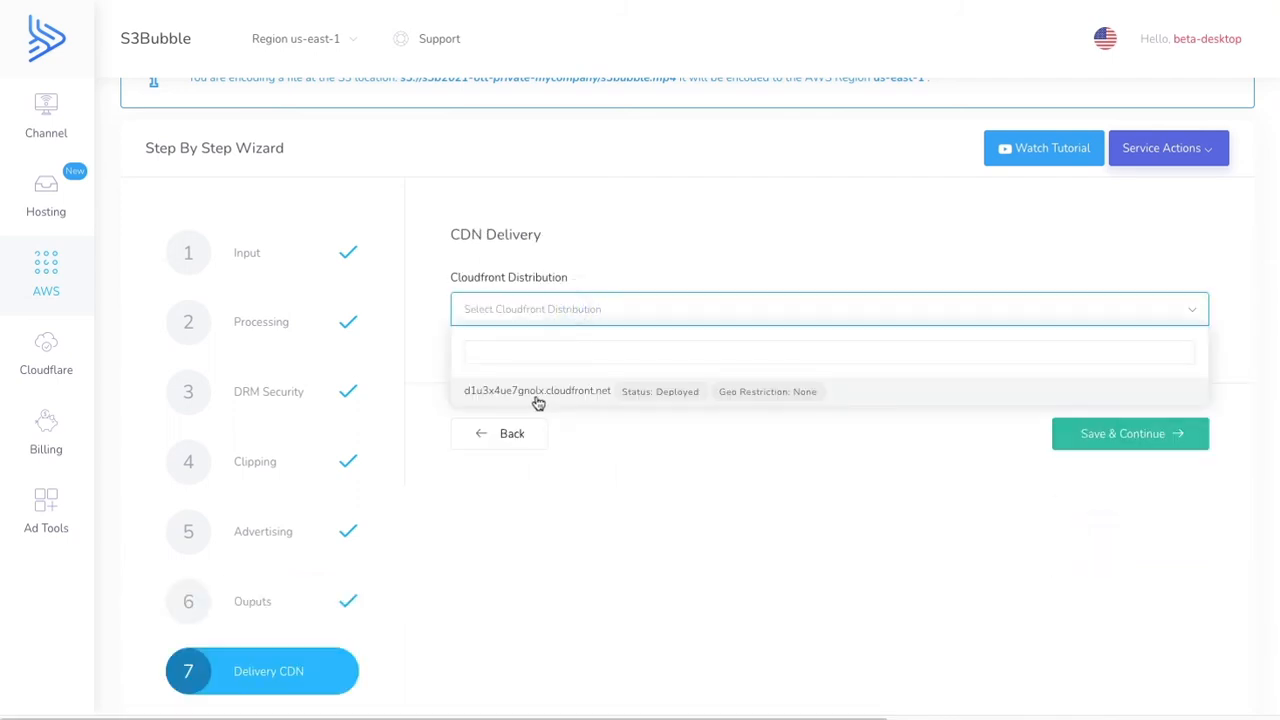
click(534, 394)
click(1147, 447)
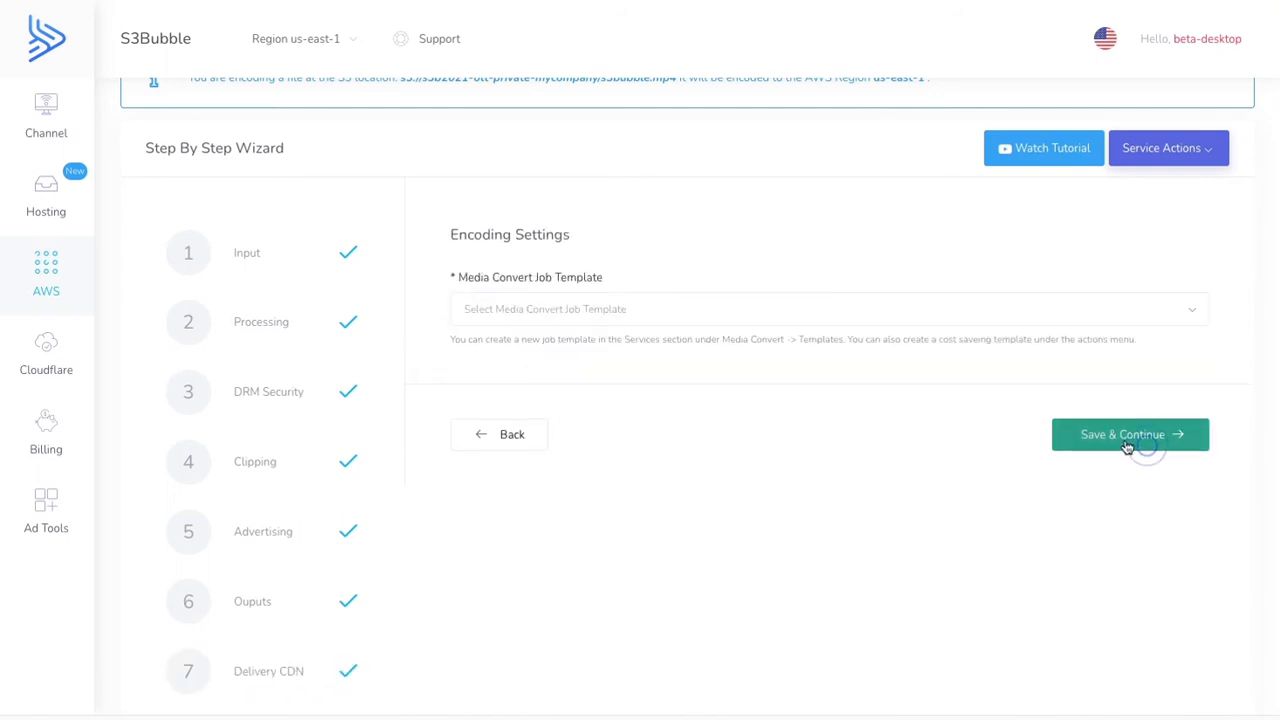
- Choose the System-Ott_Hls_Ts_Avc_Aac (Recommended for HLS) job template, submit the encoding job and go to the Media Convert job list
click(650, 318)
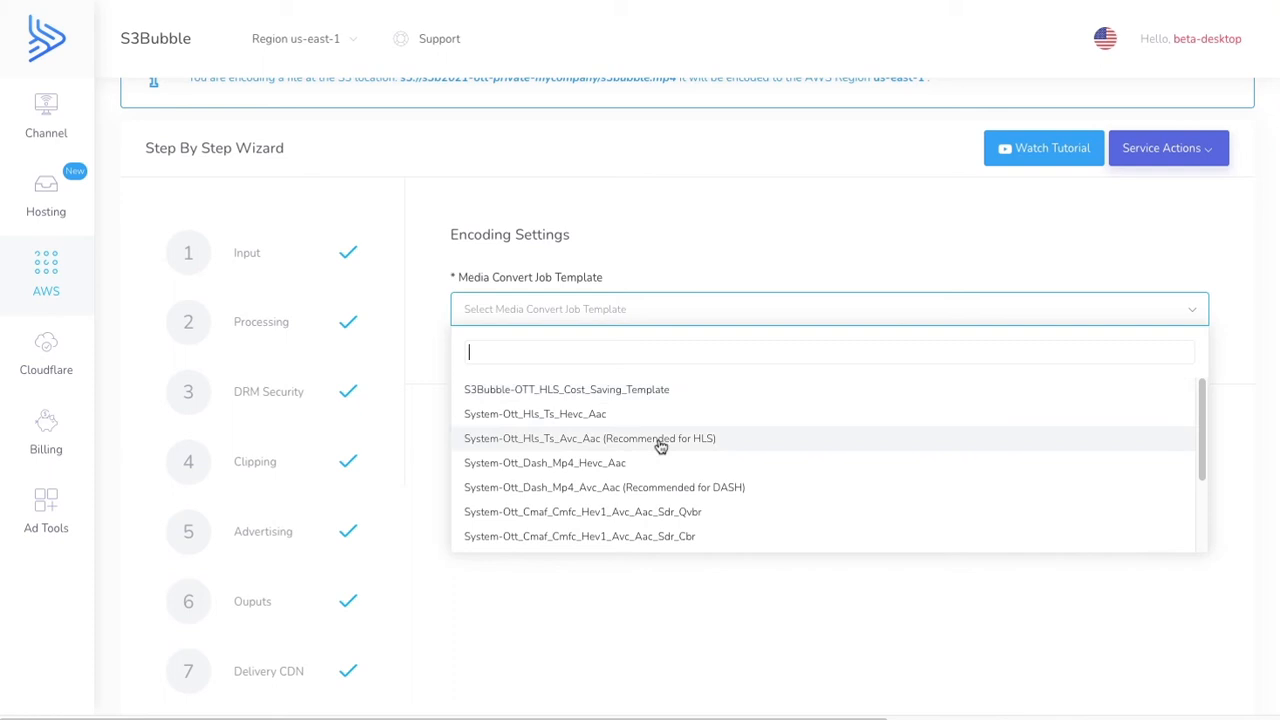
click(669, 445)
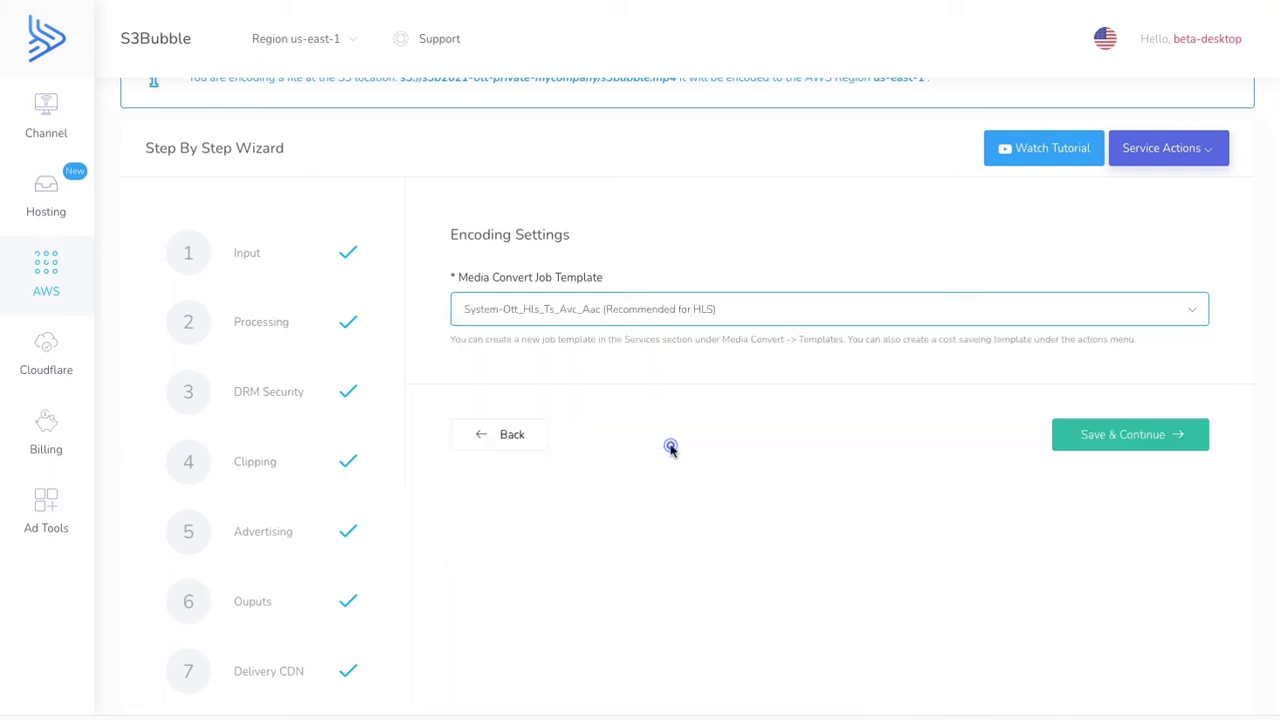
click(1101, 452)
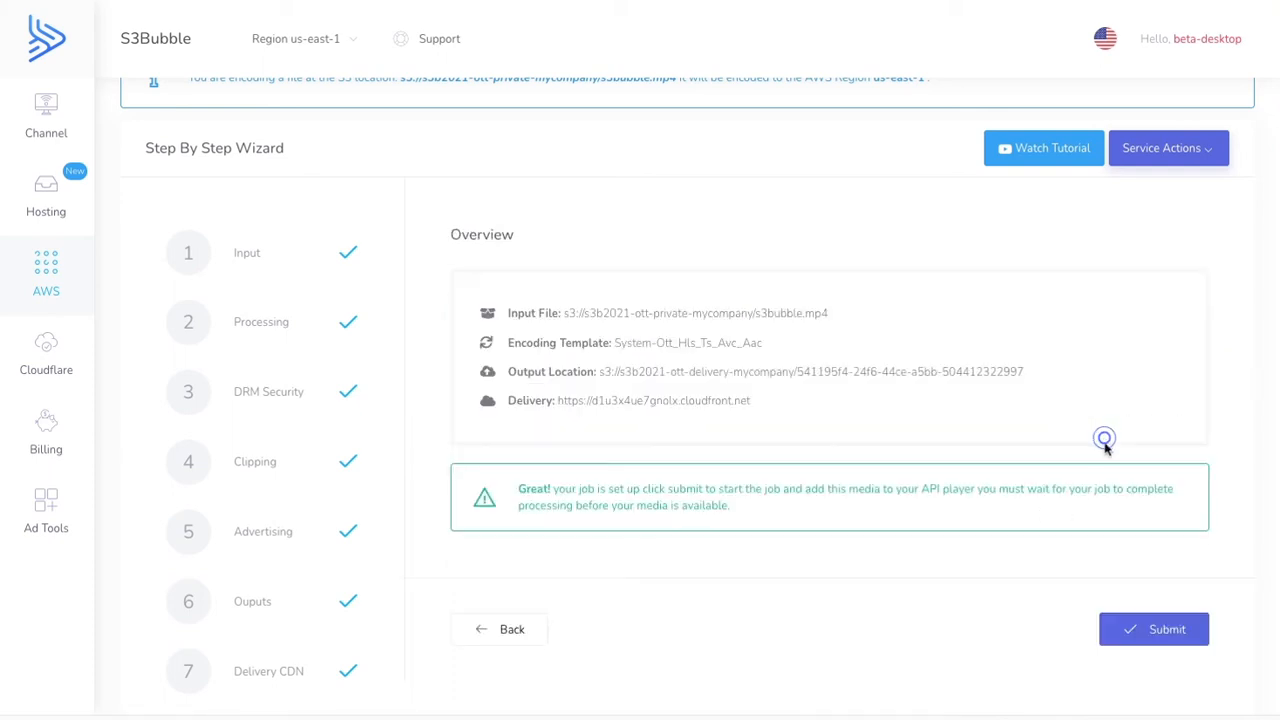
click(1128, 634)
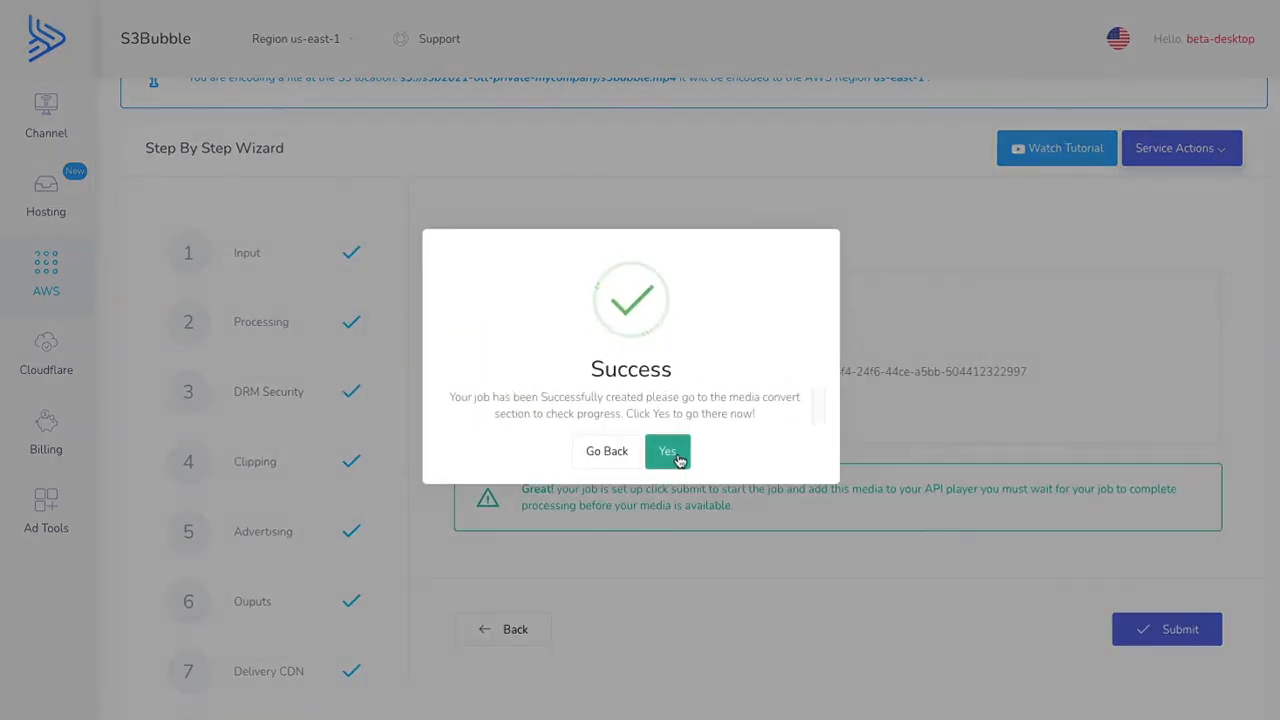
click(678, 459)
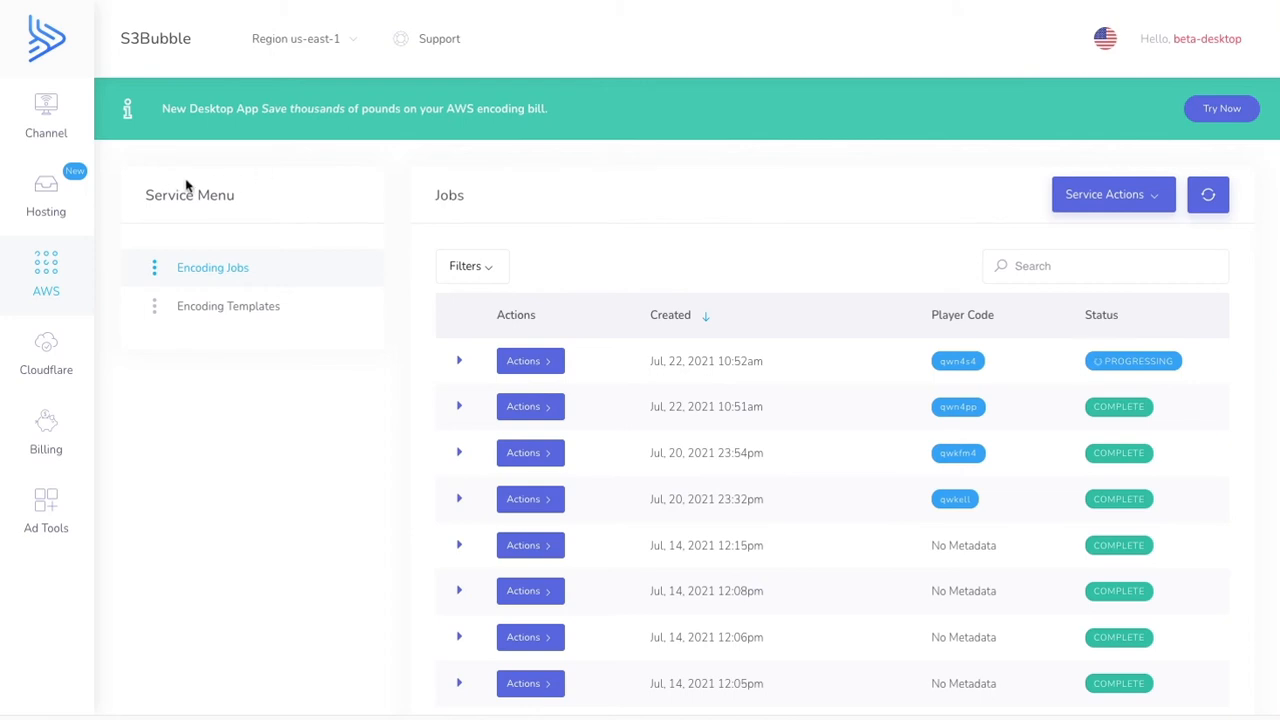
- Check the Instances / Demos entry under Hosting and look over the home page of the OTT theme demo site
mouse_move(55, 212)
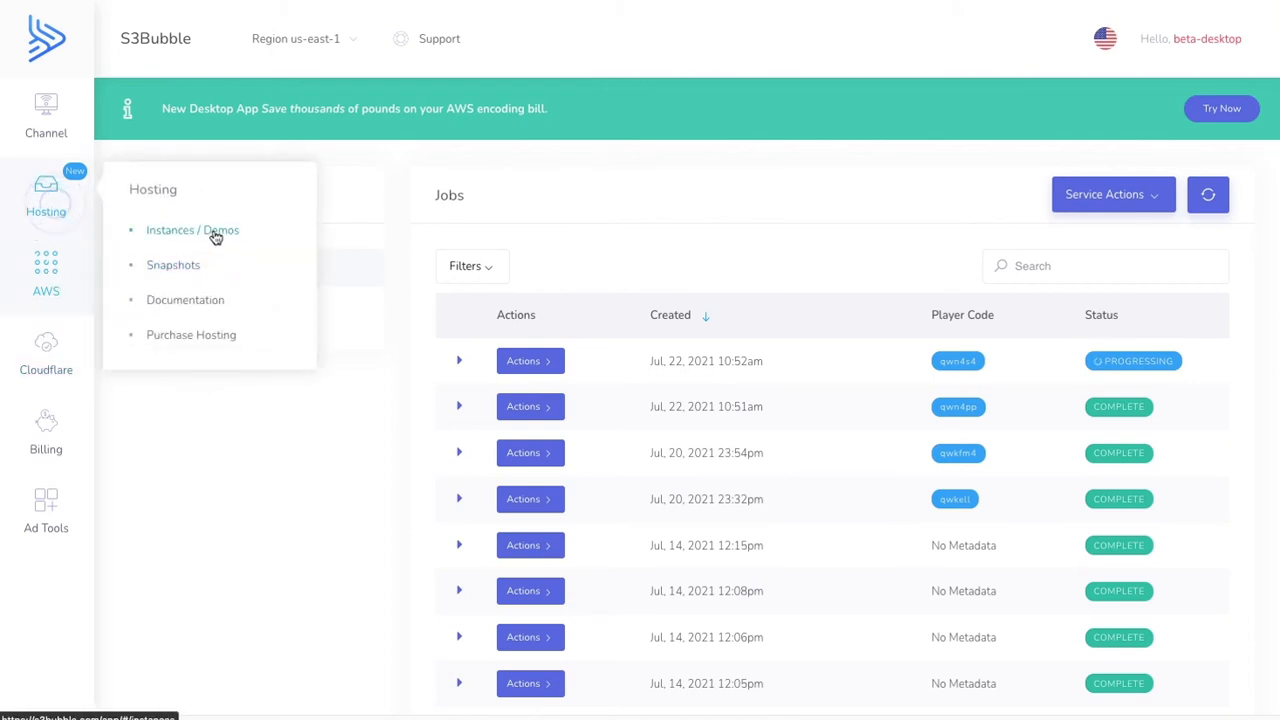
click(520, 155)
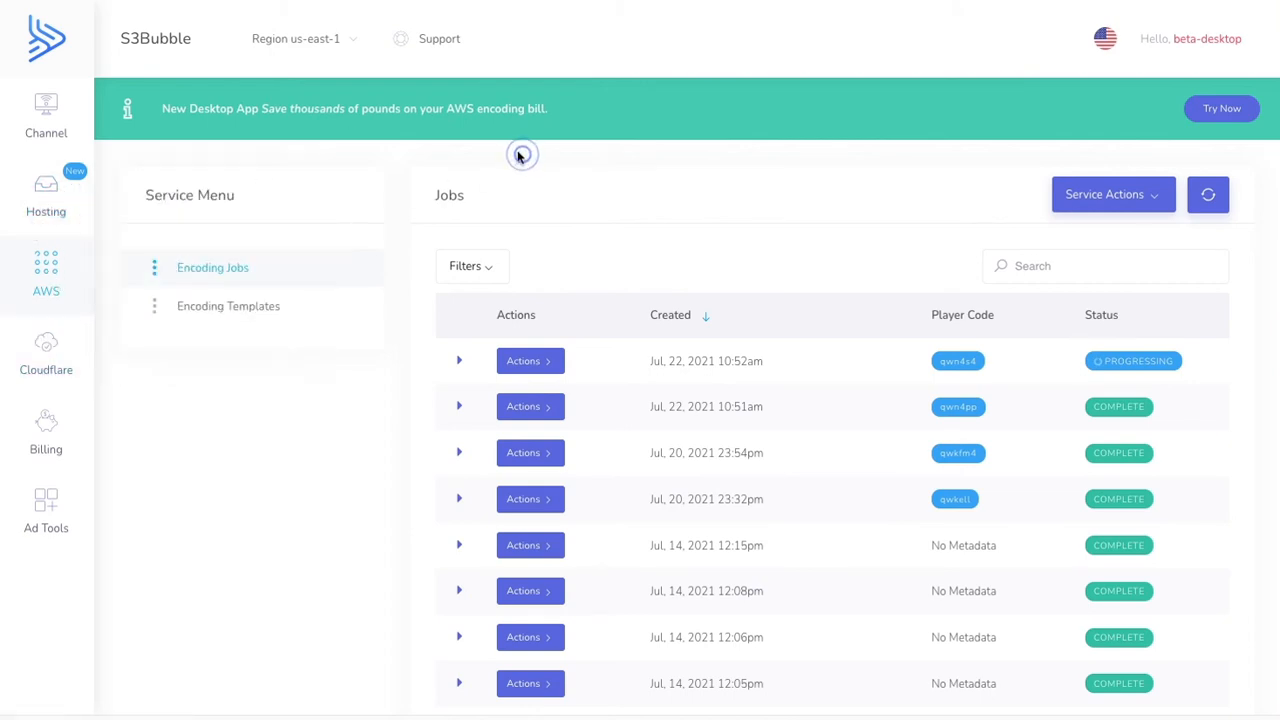
scroll(623, 219, down, 3)
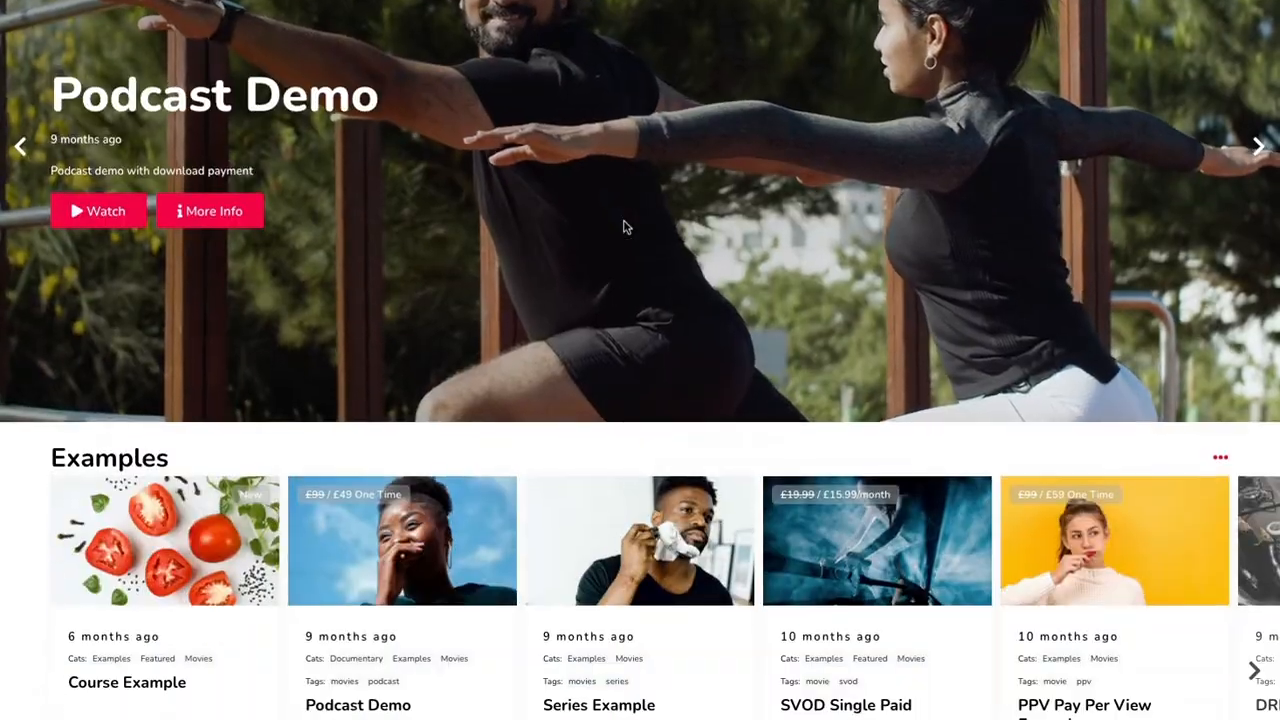
scroll(623, 228, down, 3)
scroll(553, 481, up, 6)
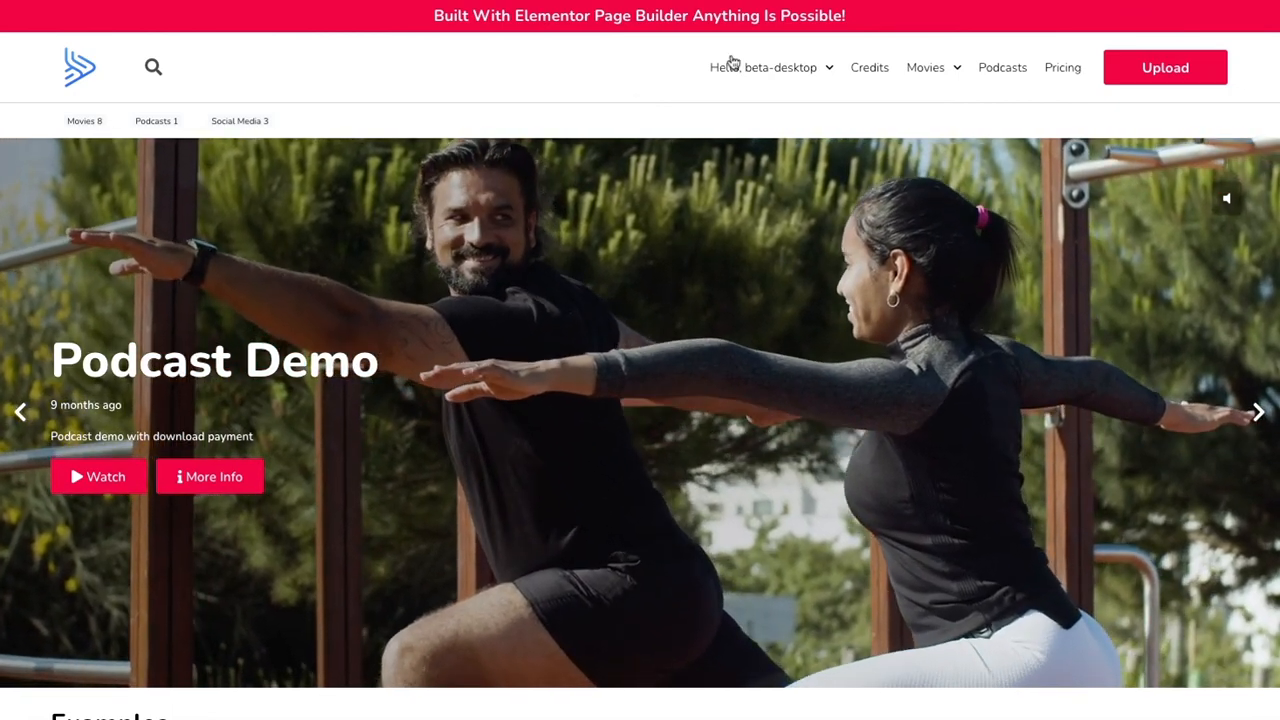
- Switch to the demo site's WordPress admin, list all Channel content and open the DRM Example entry for editing
mouse_move(732, 62)
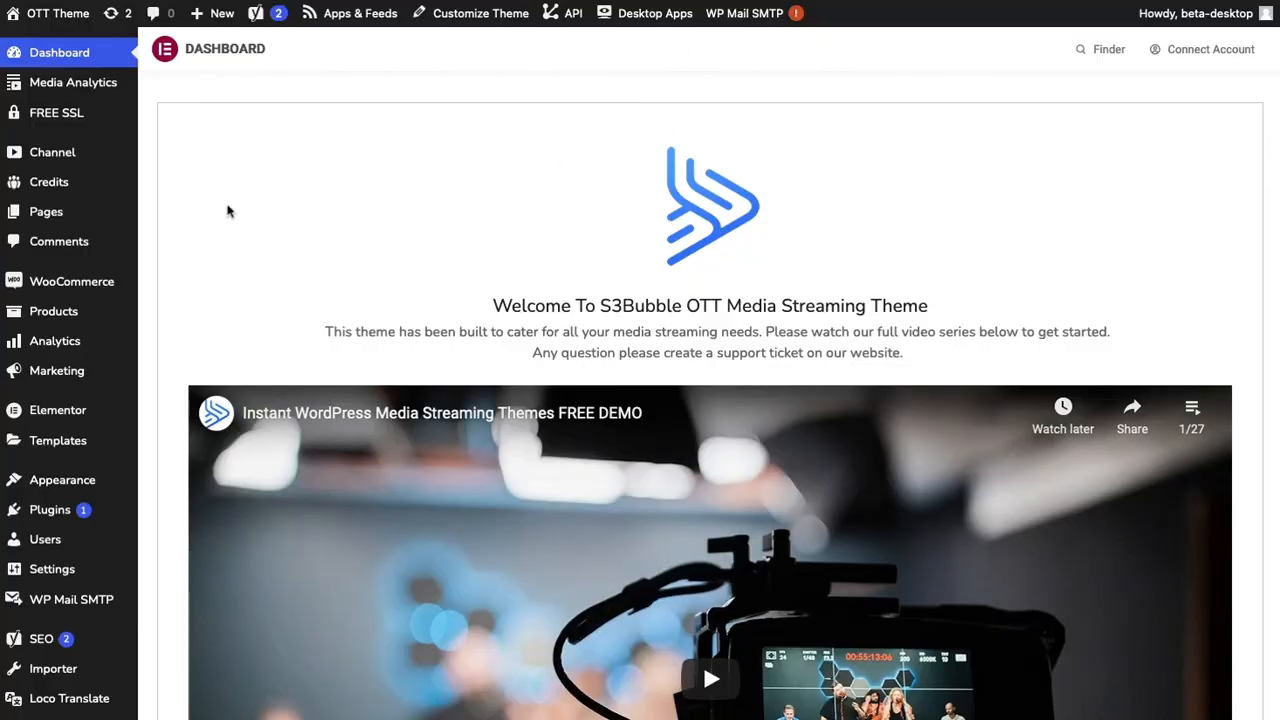
mouse_move(55, 160)
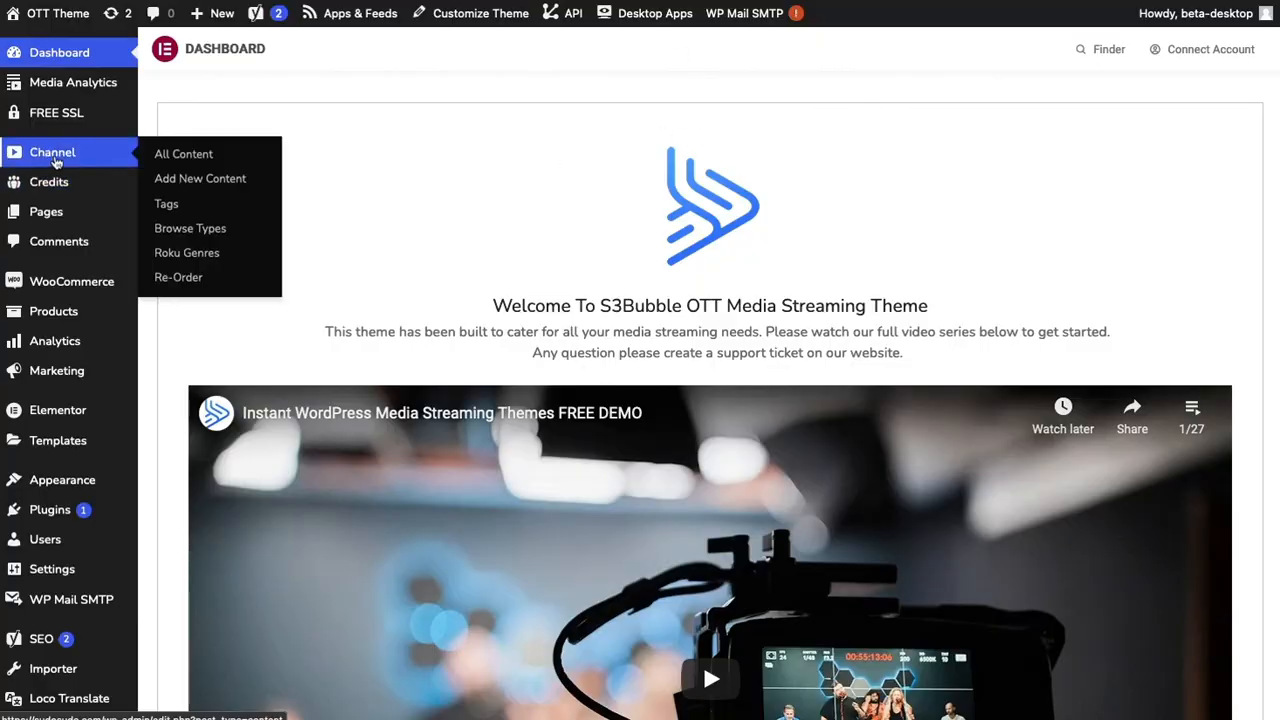
click(53, 155)
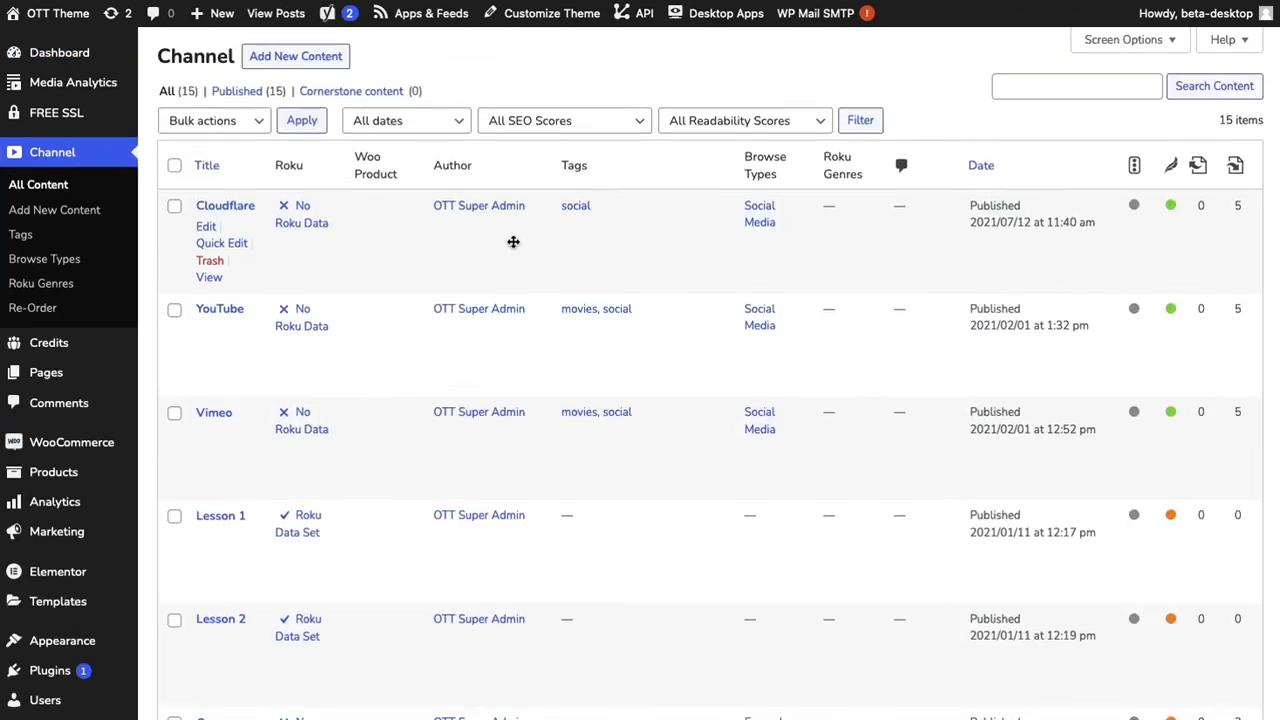
scroll(513, 242, down, 5)
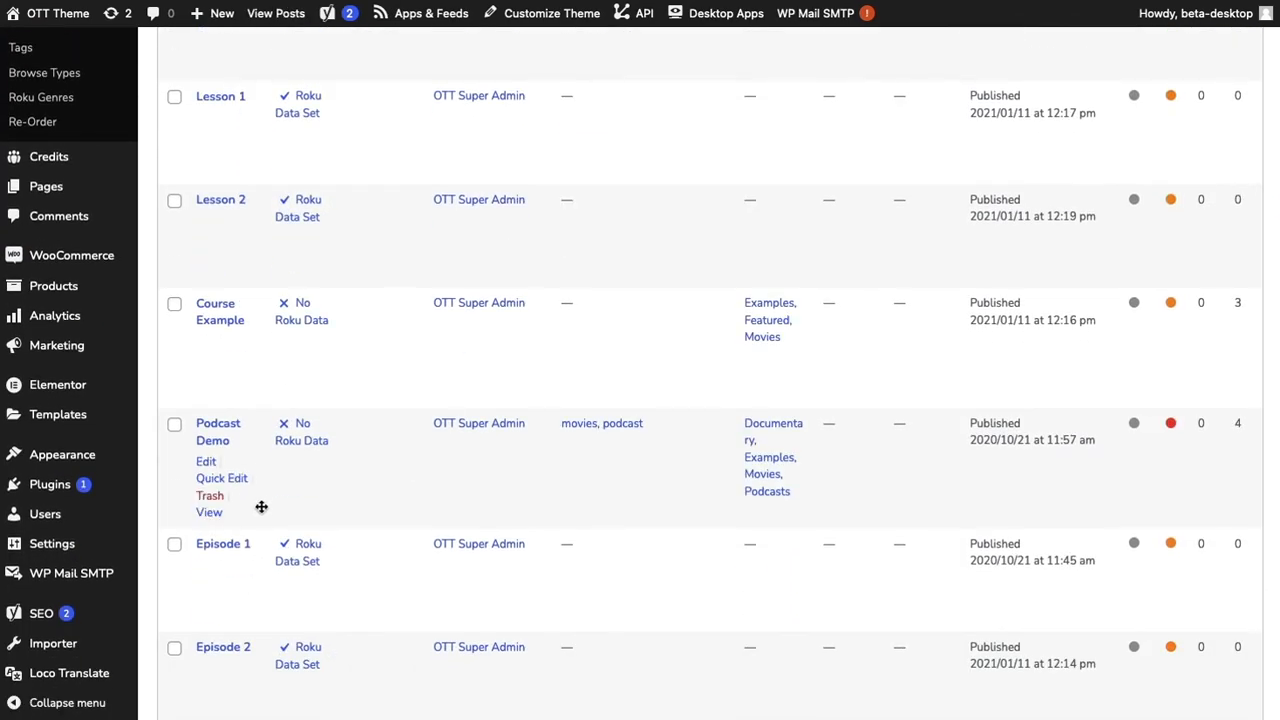
scroll(261, 507, down, 8)
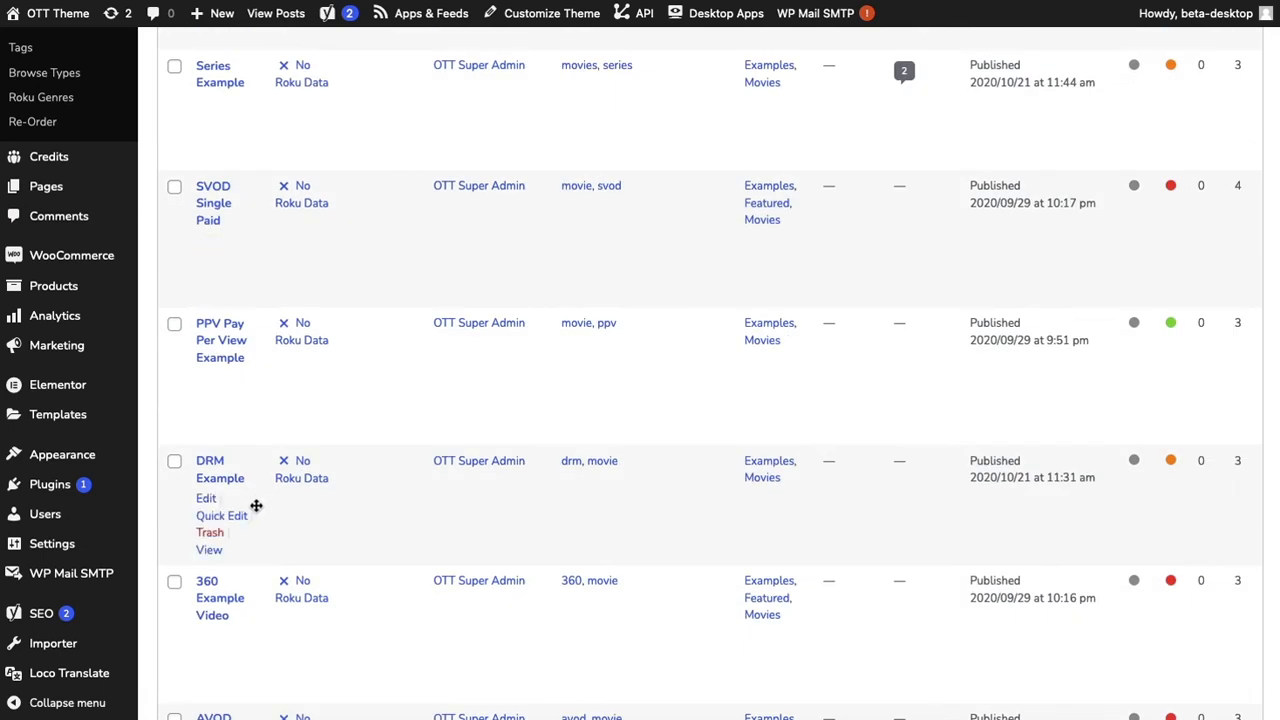
click(206, 498)
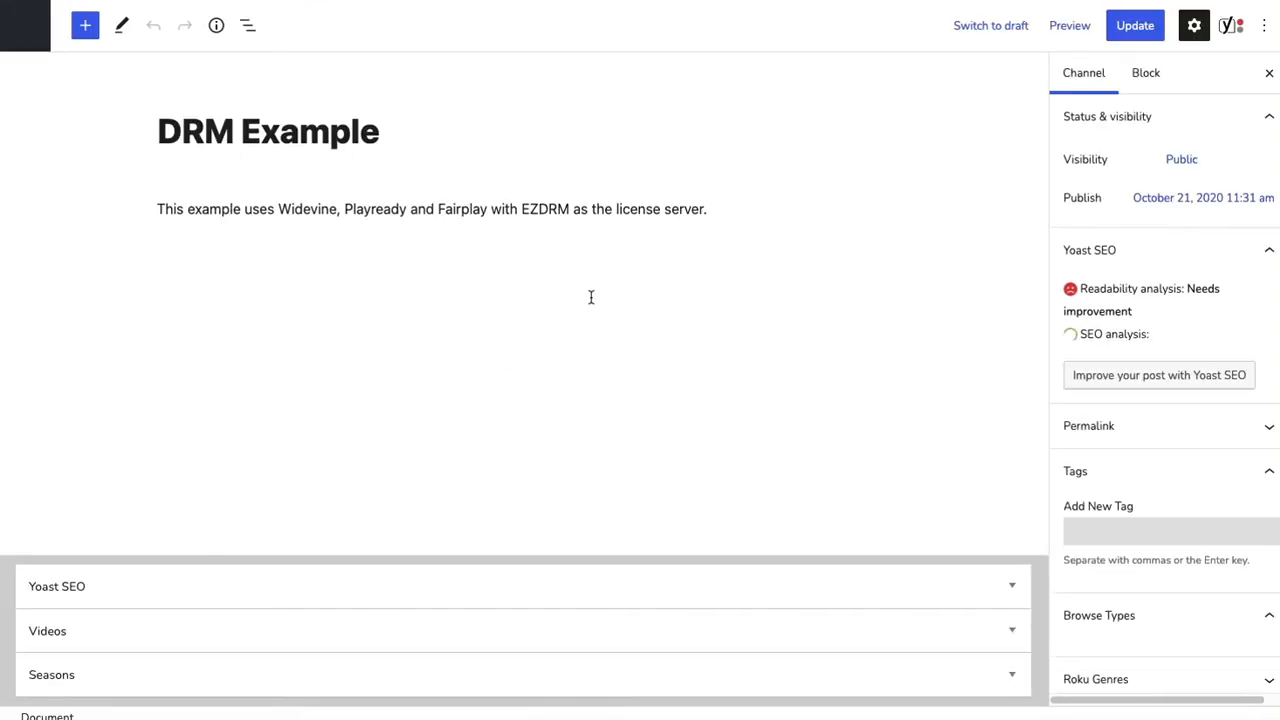
- Examine the DRM settings of the entry's video: media URL, keysystem, license URI and certificate URI for FairPlay and Widevine
click(1010, 631)
click(99, 369)
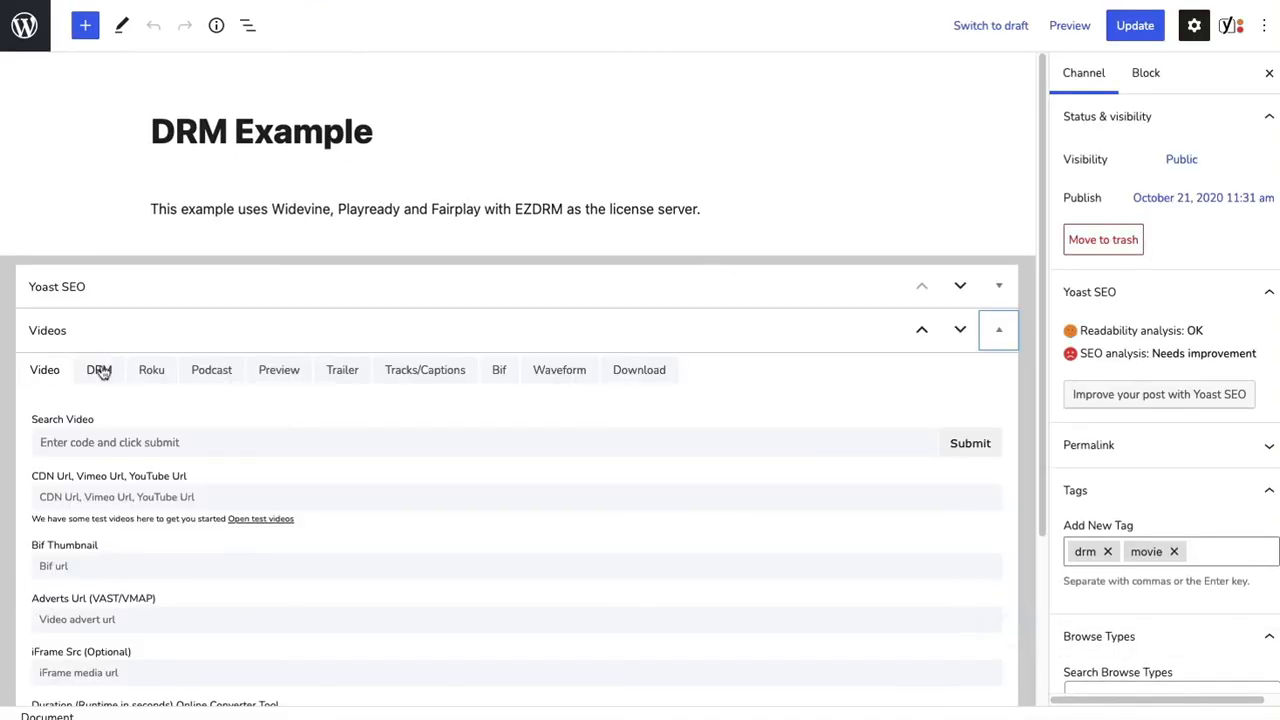
scroll(635, 310, down, 2)
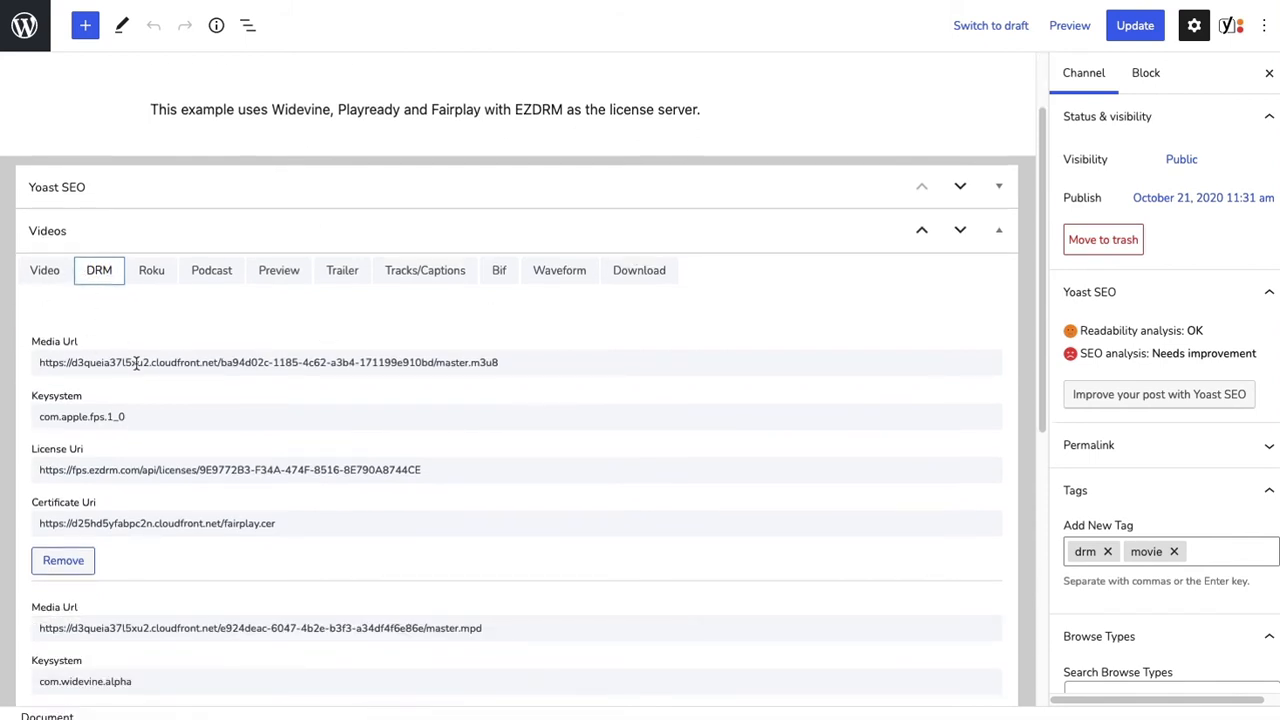
scroll(139, 363, down, 2)
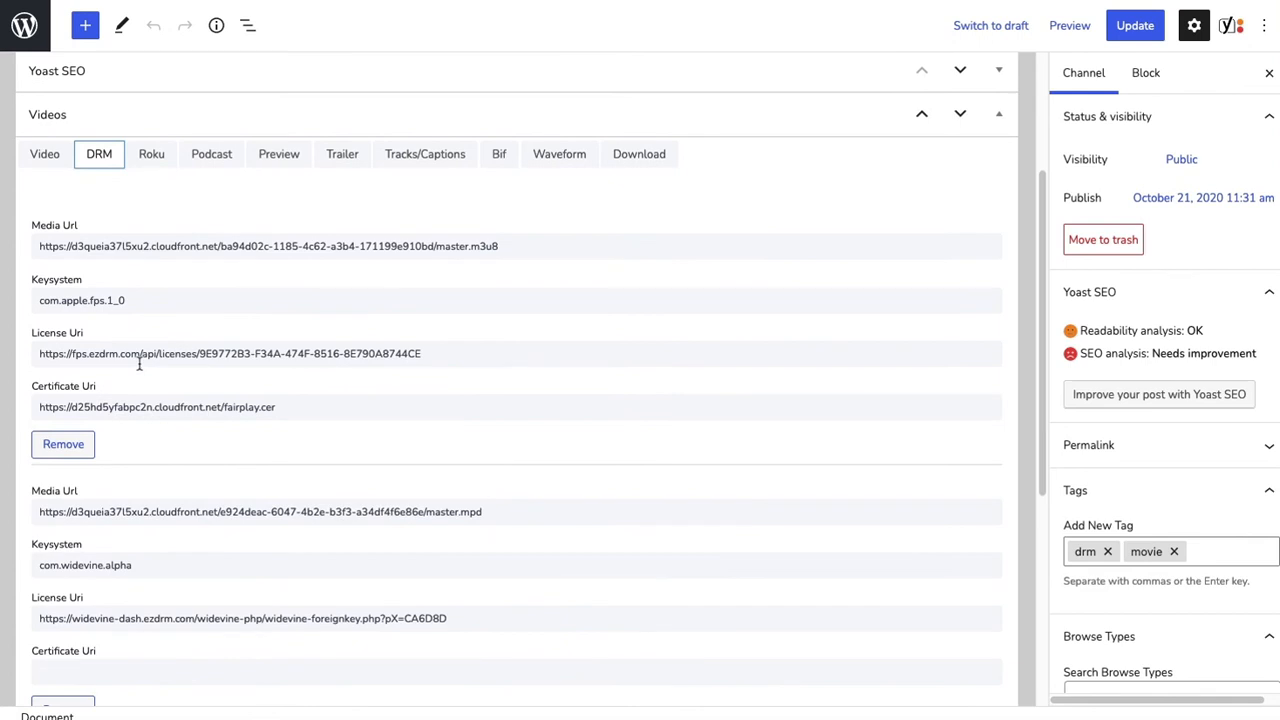
- In S3Bubble, open the player of the encoding job created Jul 22, 2021 10:51am and copy its direct master.mpd URL
scroll(622, 375, down, 7)
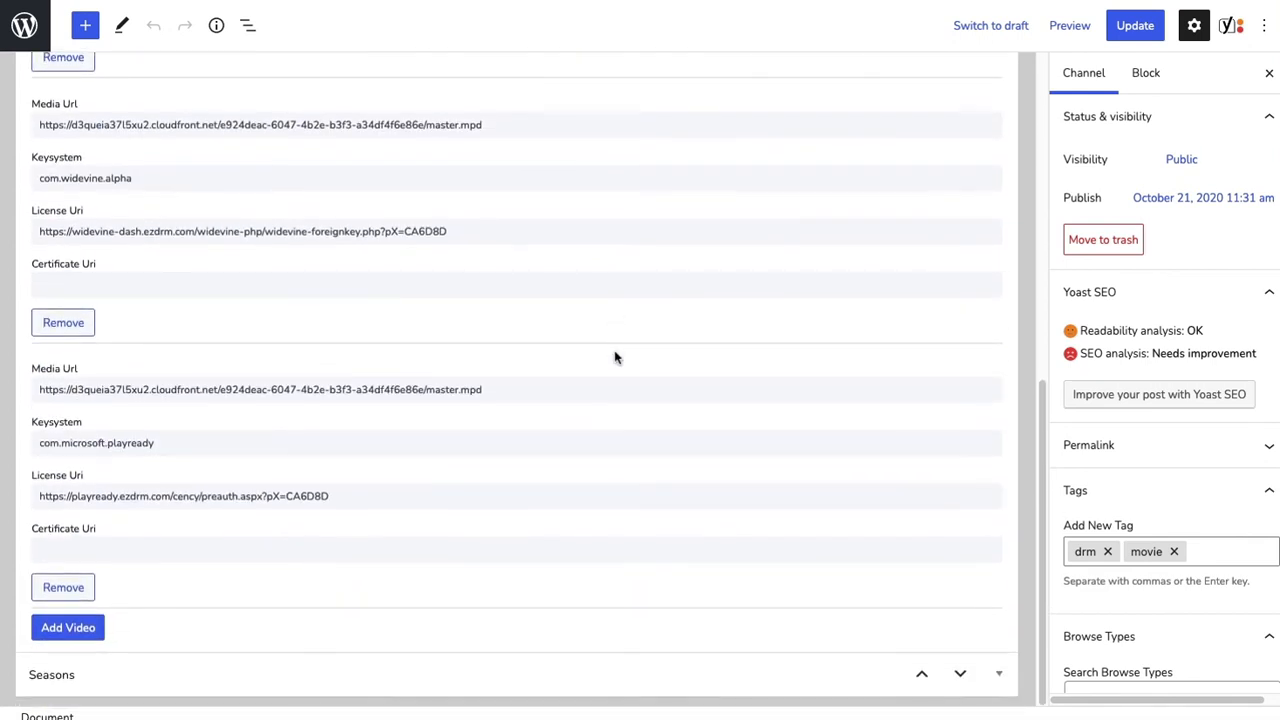
scroll(615, 357, up, 11)
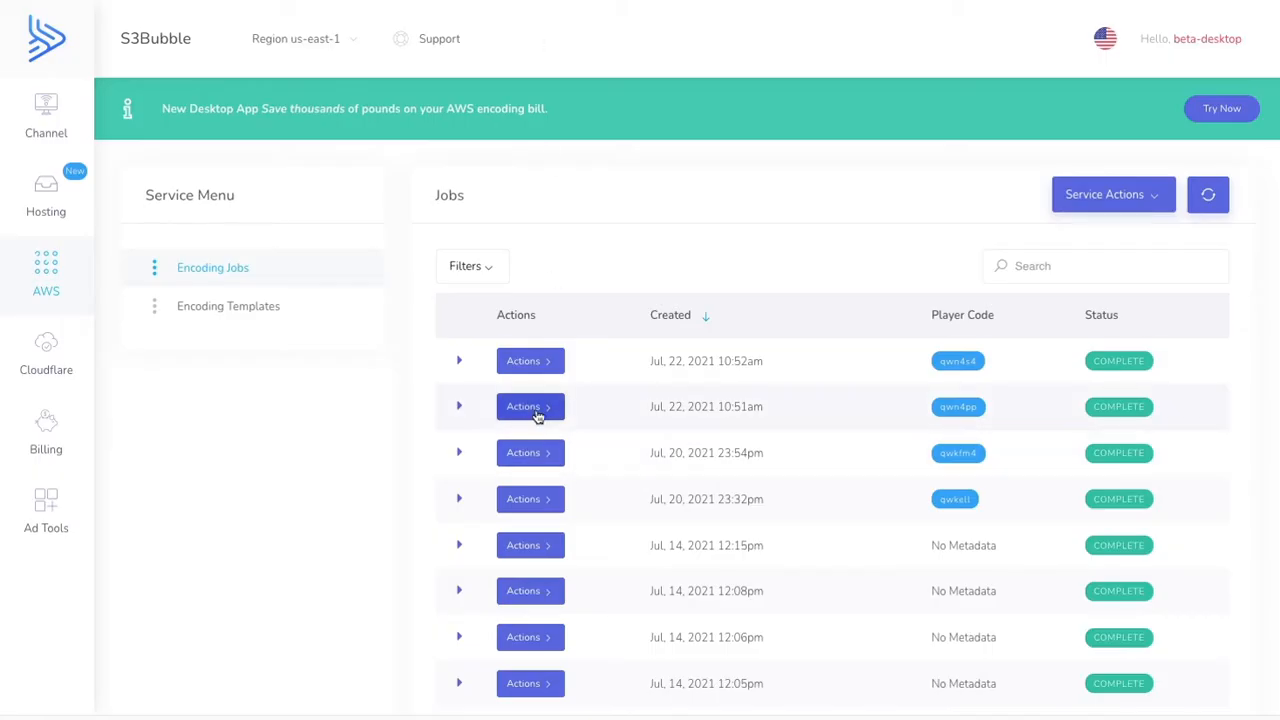
click(535, 412)
click(641, 438)
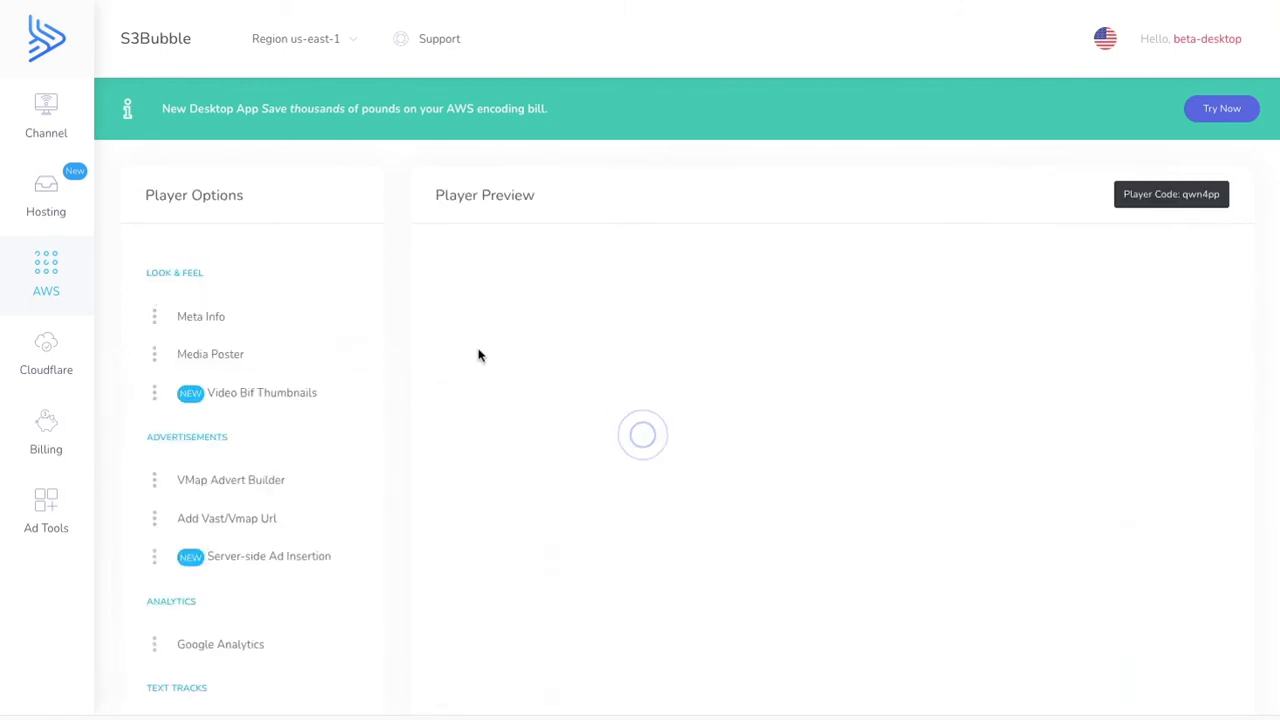
scroll(422, 361, down, 5)
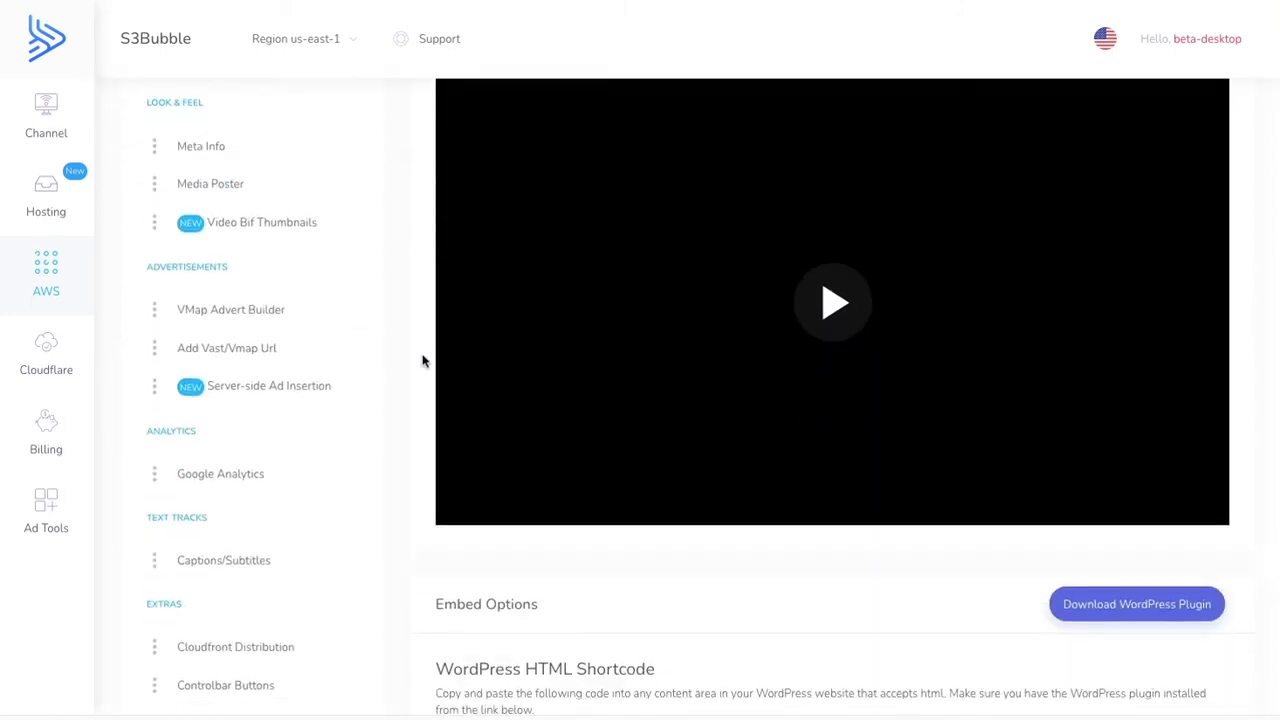
scroll(813, 317, down, 2)
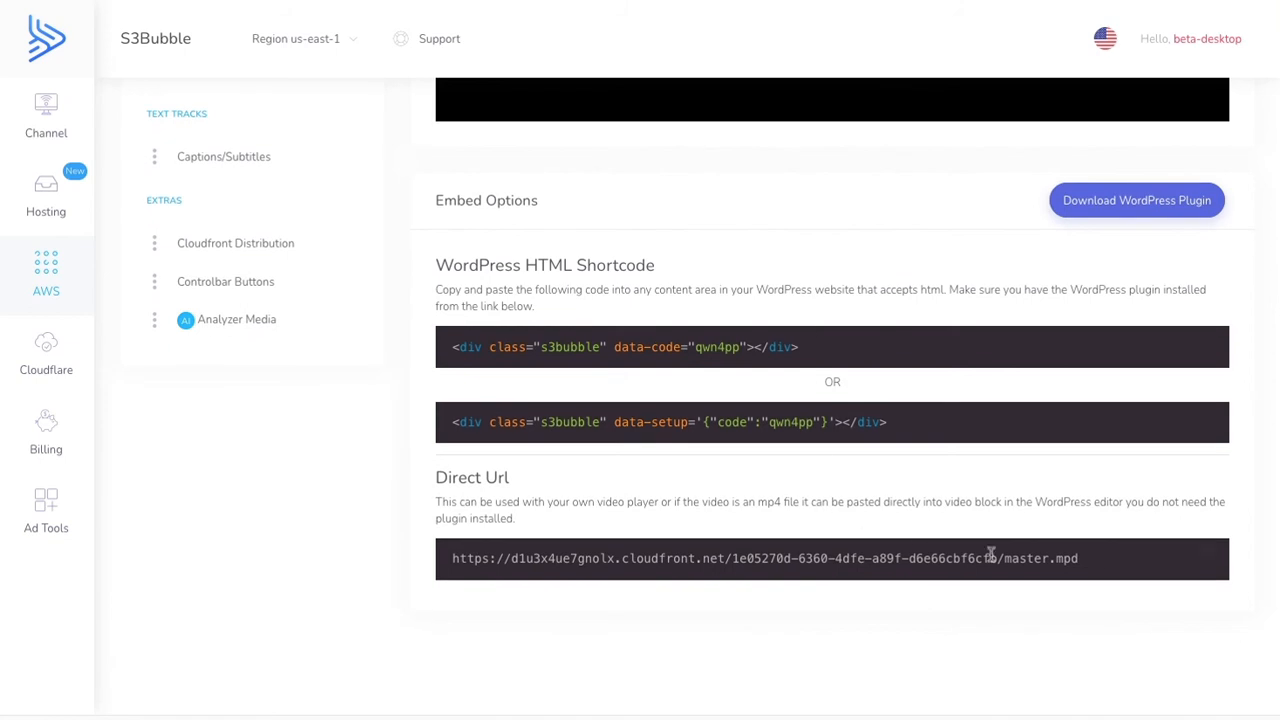
click(1203, 551)
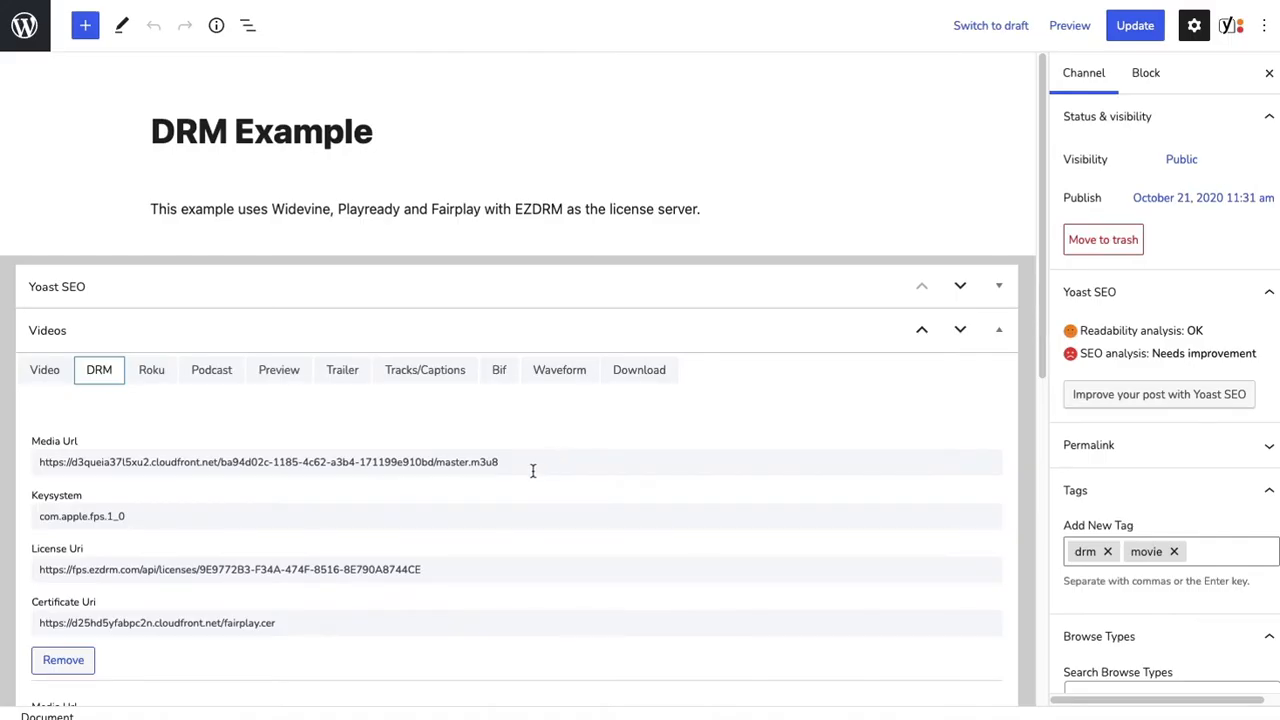
scroll(533, 471, down, 3)
drag(525, 447, 19, 442)
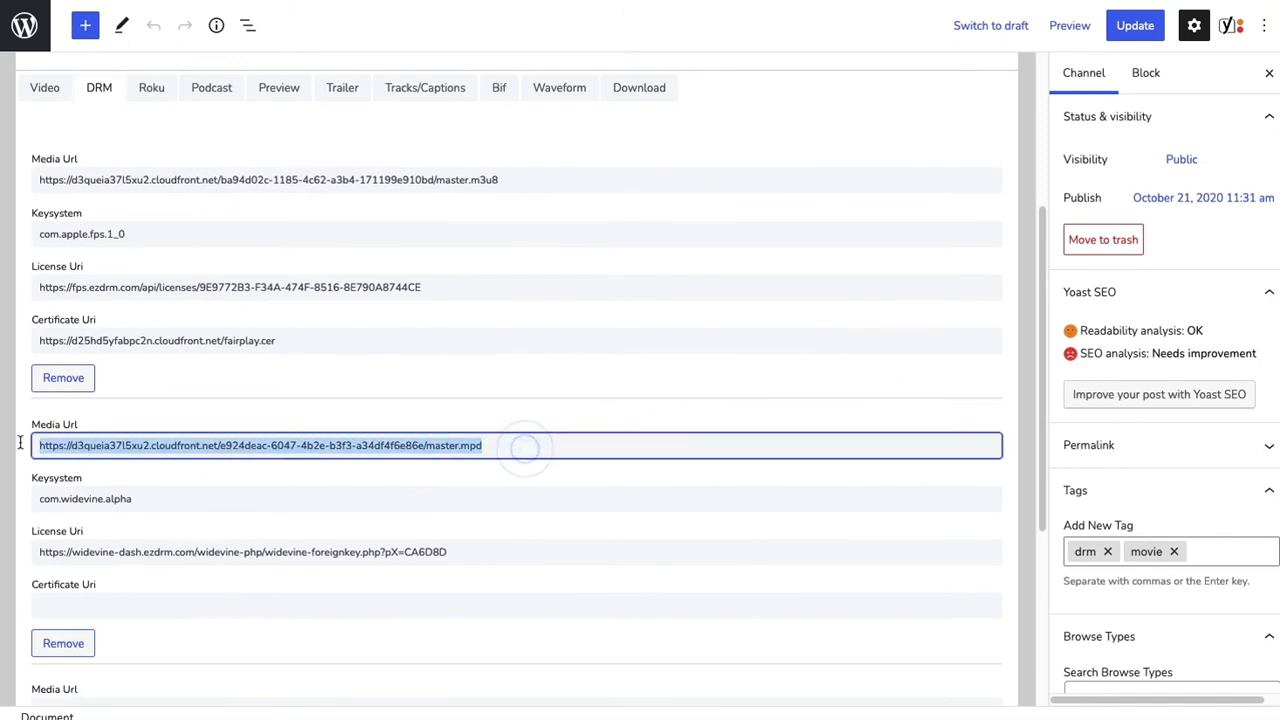
key(ctrl+v)
scroll(430, 510, down, 1)
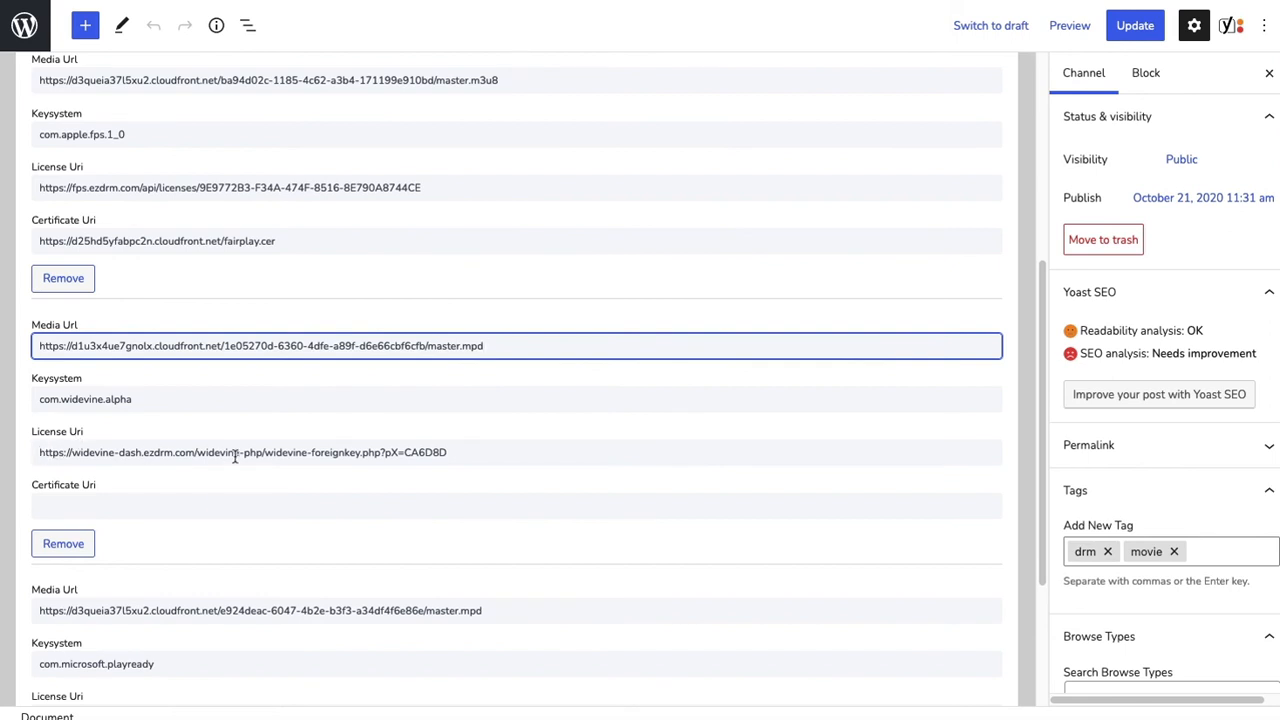
double_click(409, 453)
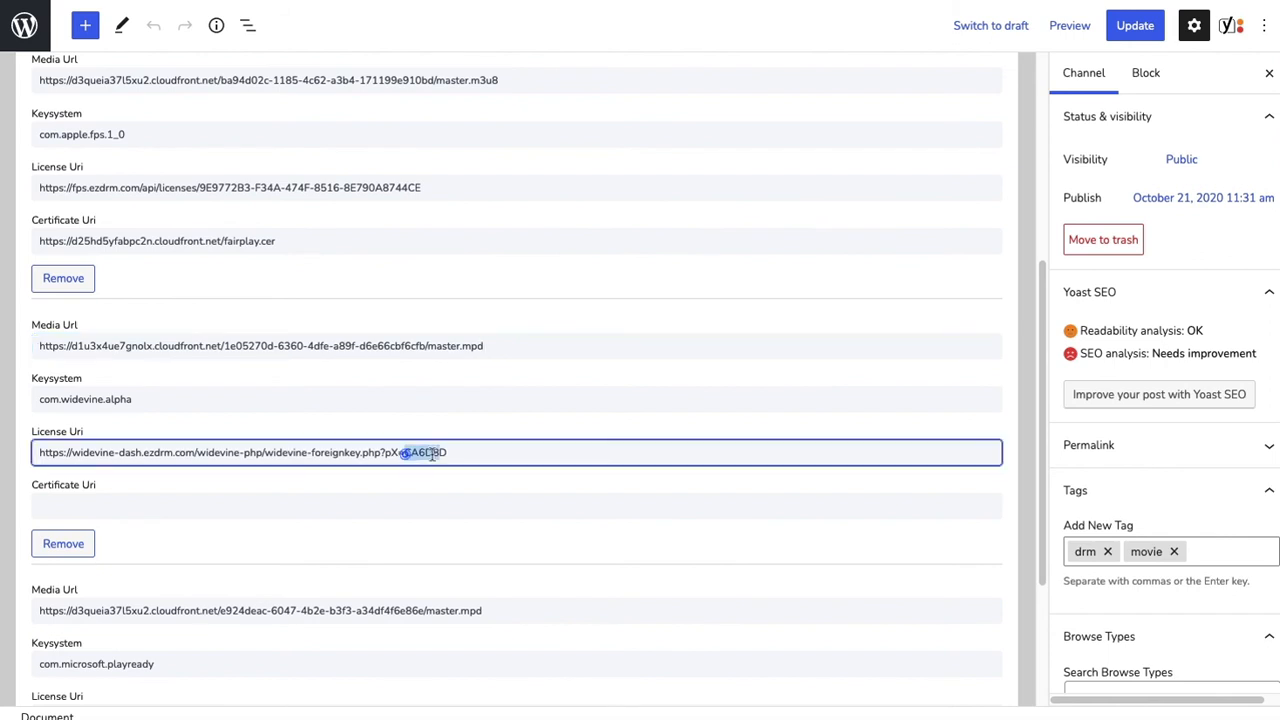
click(429, 477)
scroll(431, 478, down, 1)
scroll(431, 478, down, 2)
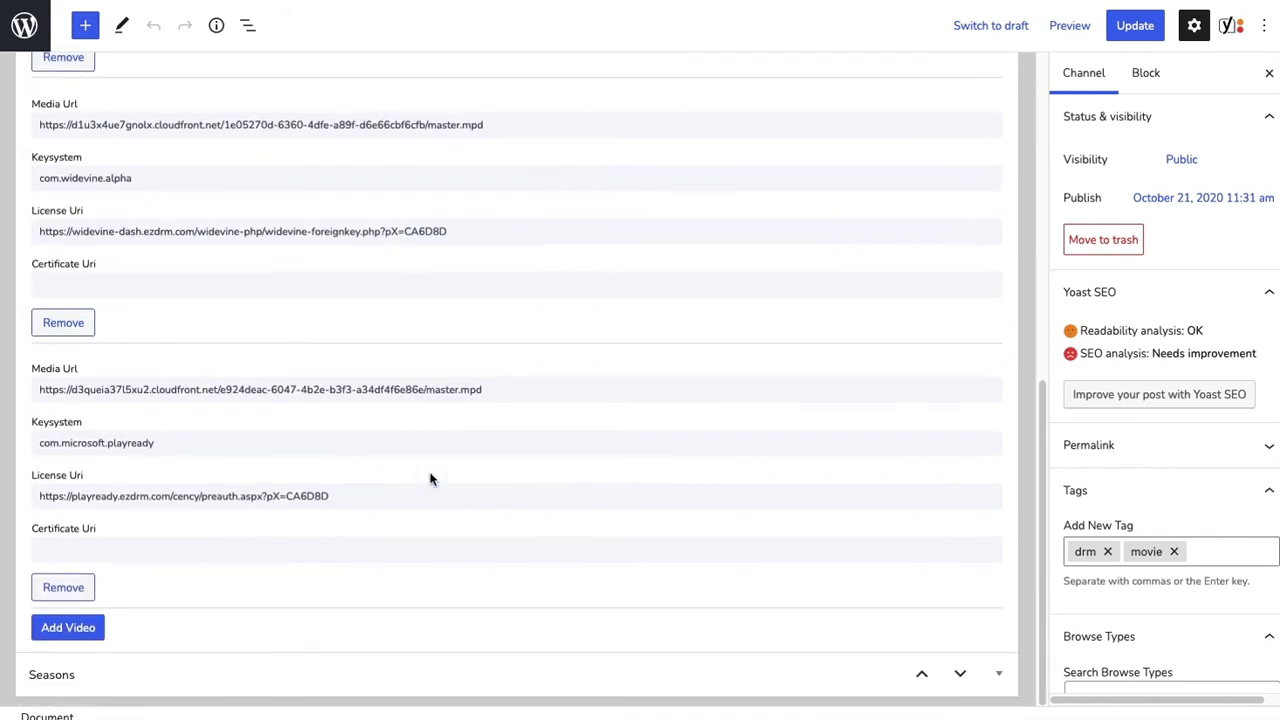
click(508, 389)
triple_click(508, 389)
key(ctrl+v)
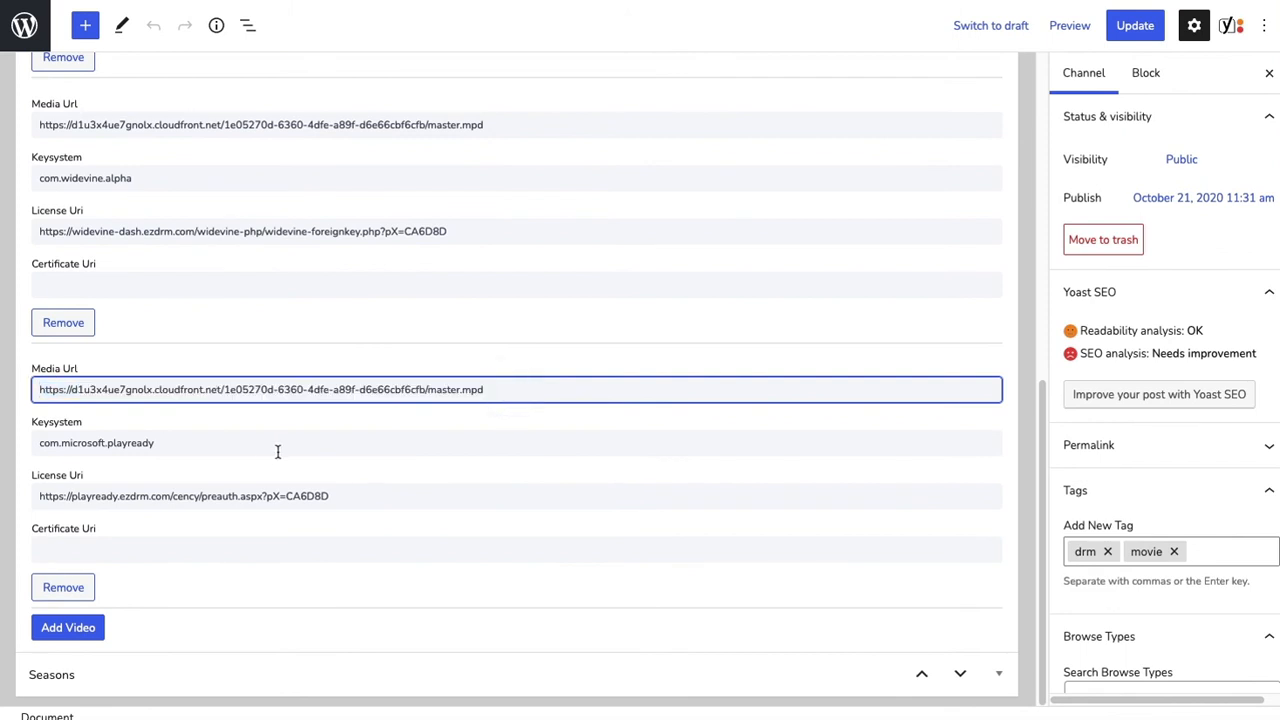
click(406, 420)
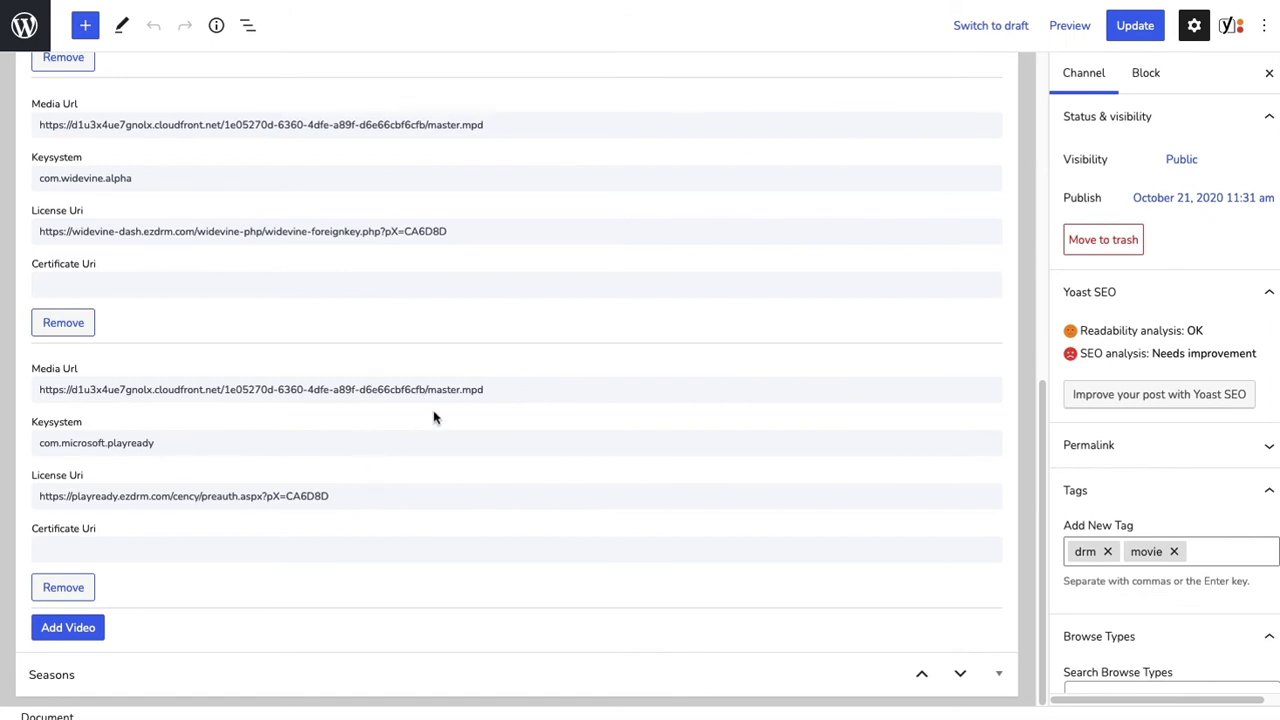
scroll(433, 417, up, 5)
scroll(433, 412, down, 2)
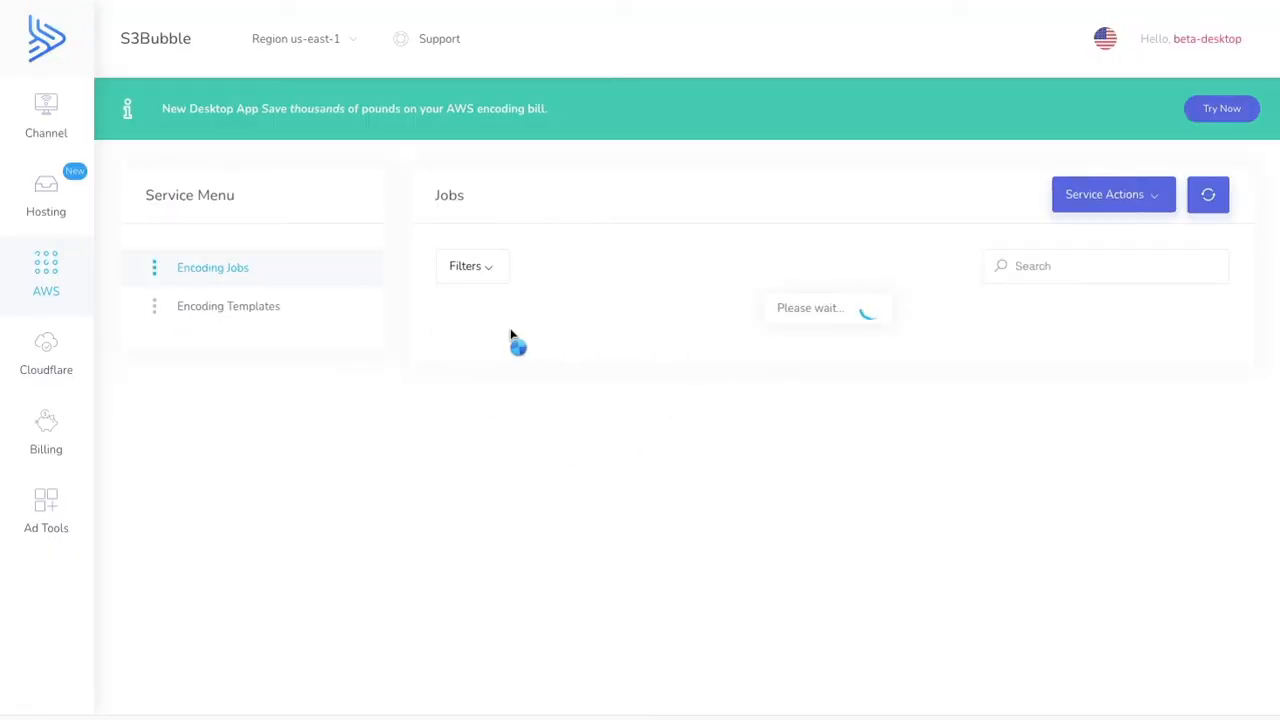
- In the S3Bubble job list, open the player of the job created Jul 22, 2021 10:52am and copy its direct master.m3u8 URL
click(543, 362)
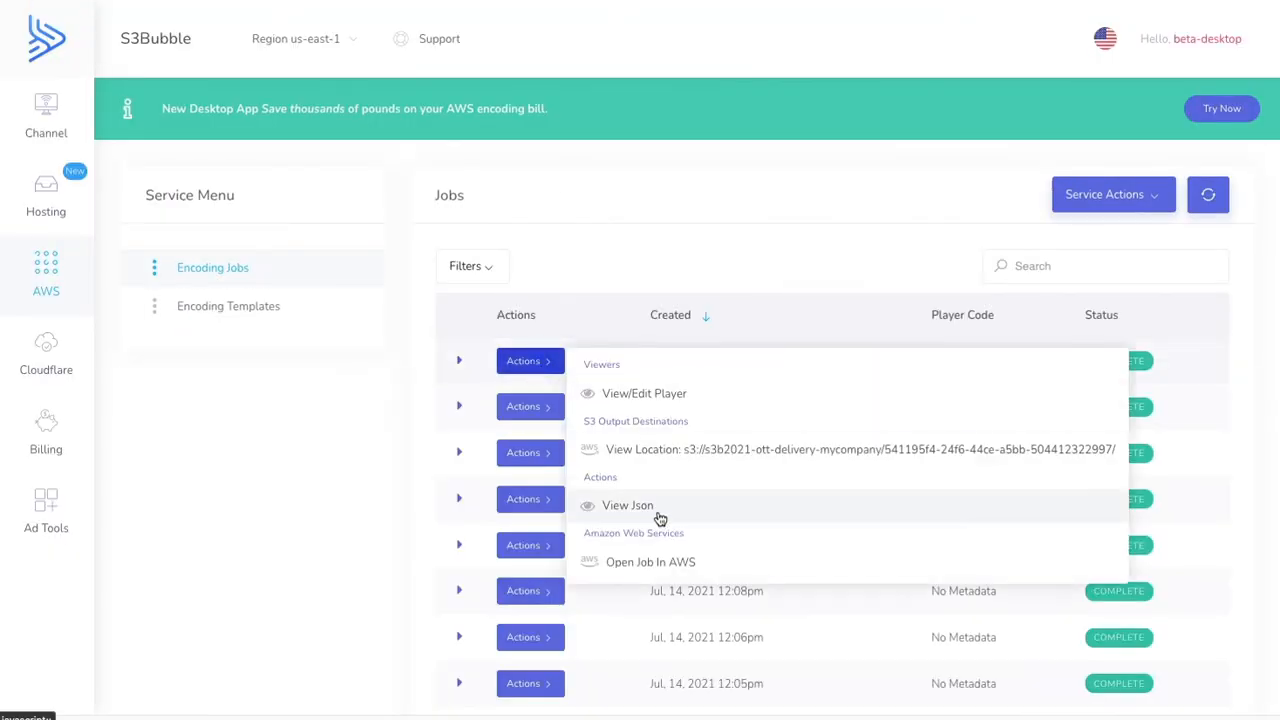
click(668, 398)
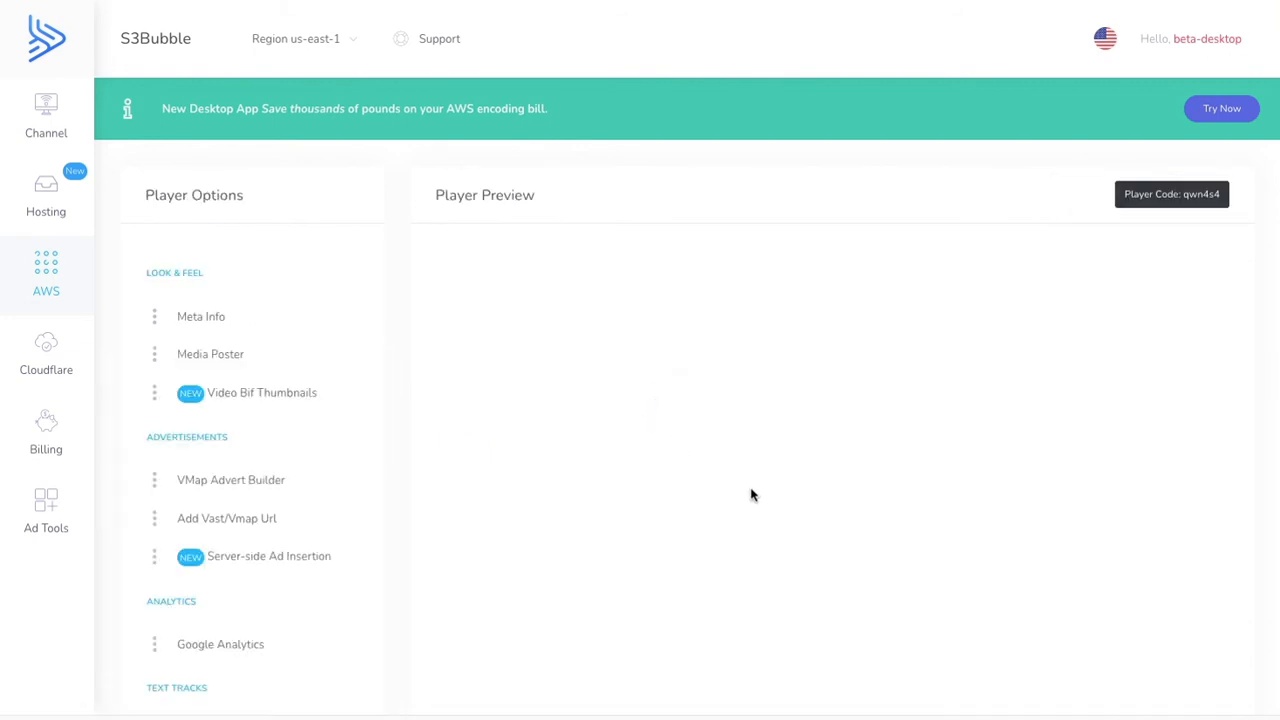
scroll(752, 495, down, 5)
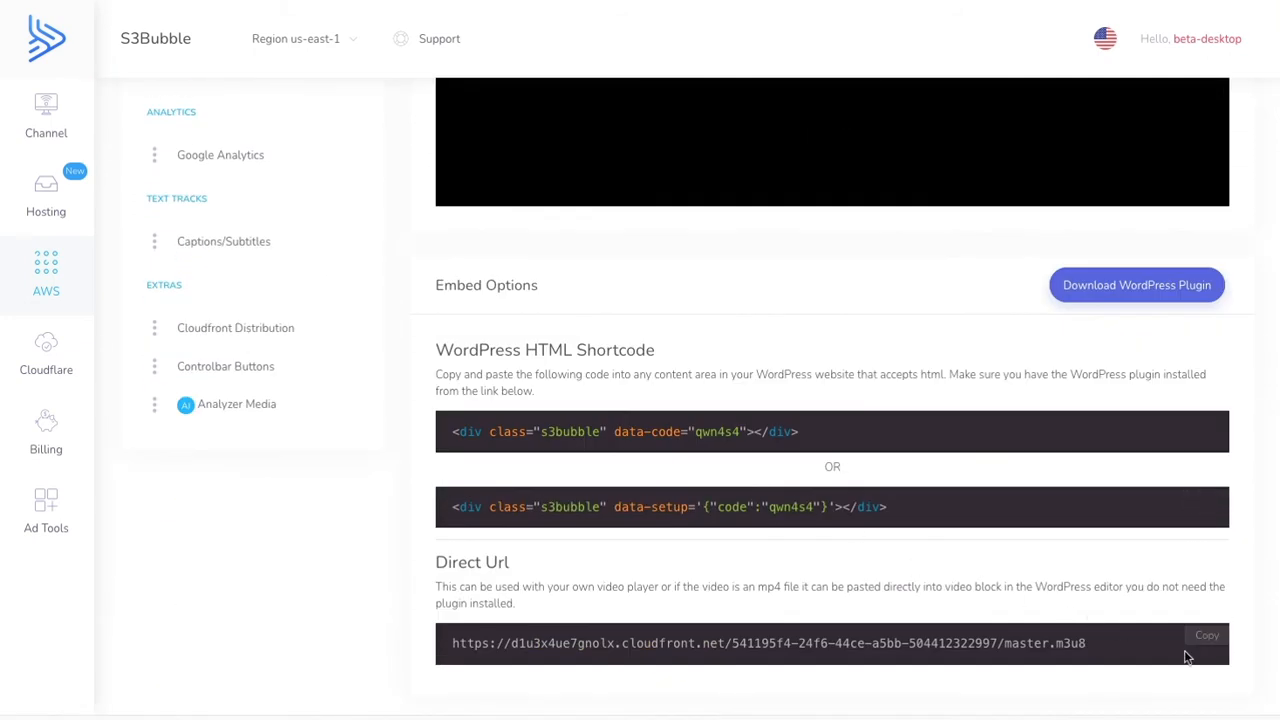
click(1205, 636)
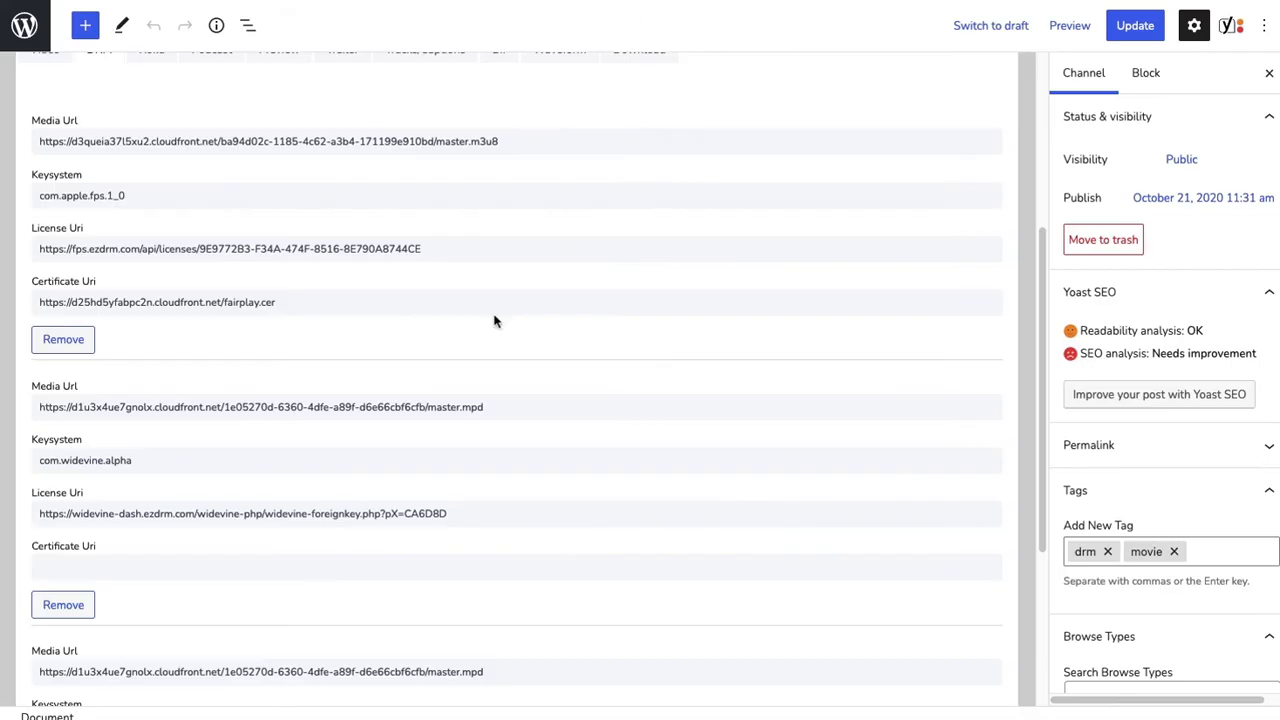
scroll(494, 320, up, 3)
triple_click(512, 318)
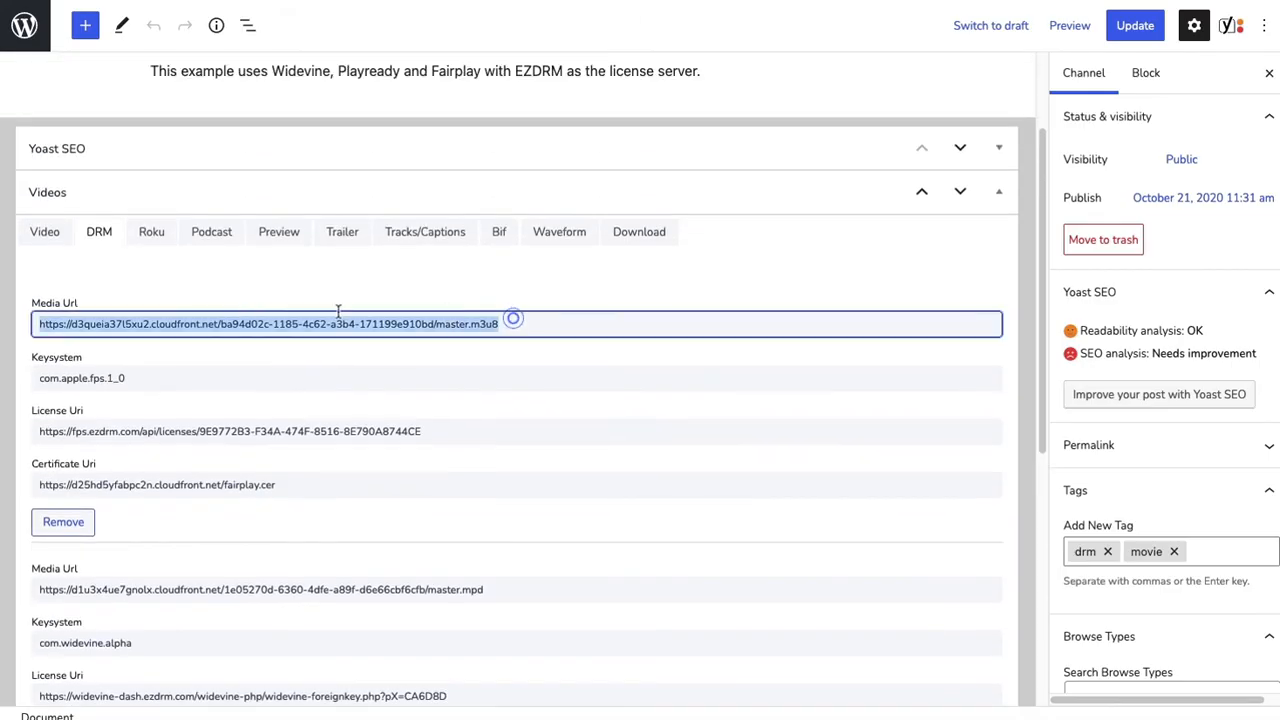
key(ctrl+v)
click(463, 363)
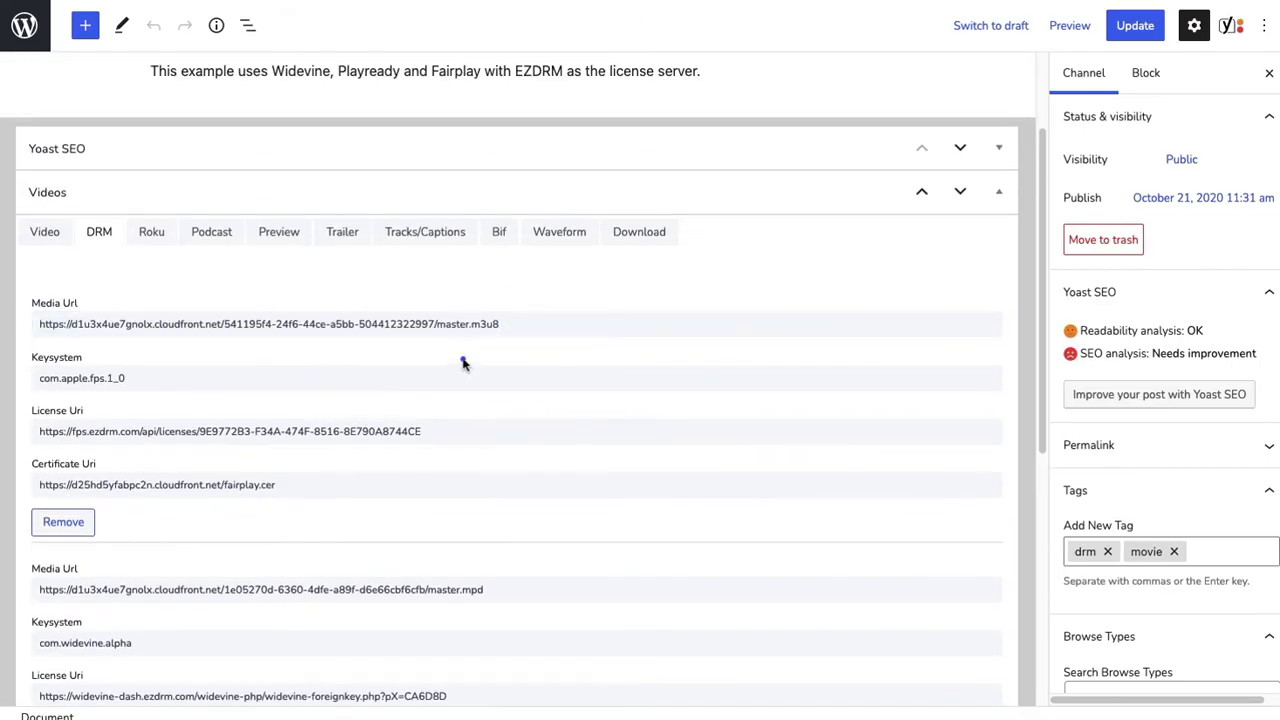
- Check the asset ID in the FairPlay license URI, and search EZDRM's AWS Fairplay Resource IDs page for content name 149017d4-dd7c-4569-8b93-a323a0bd1ae9
scroll(465, 363, down, 1)
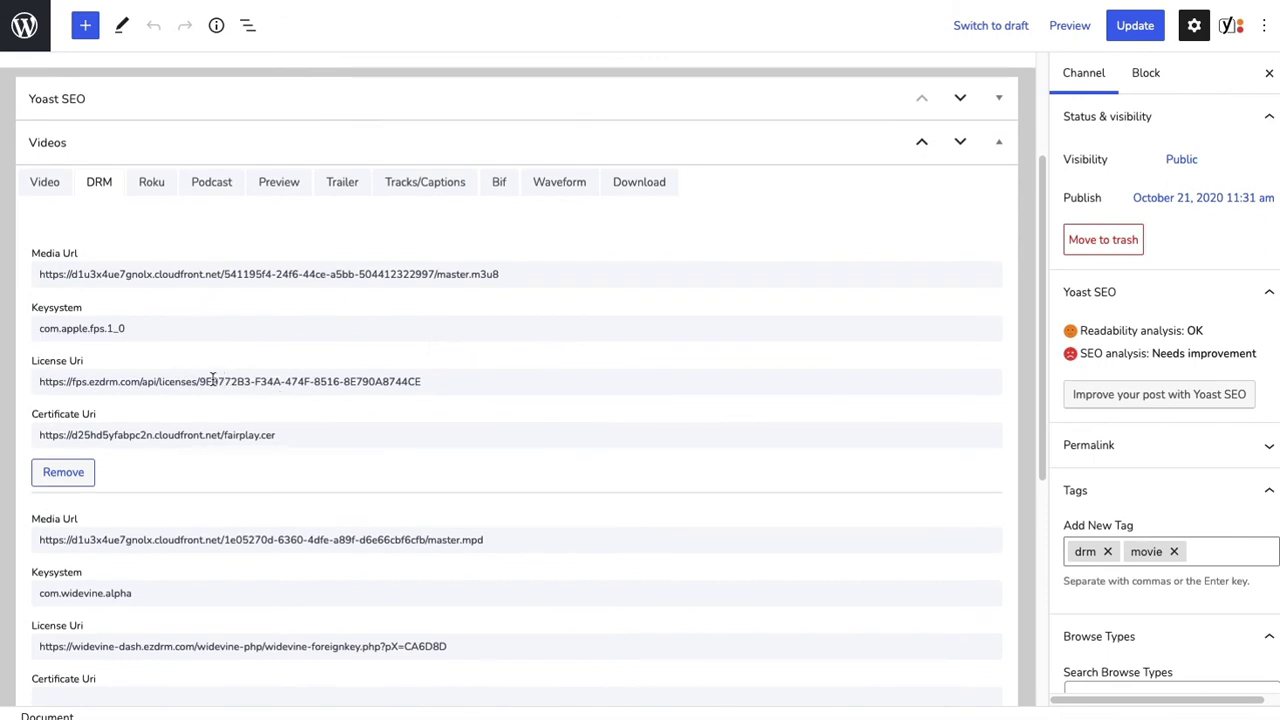
drag(200, 381, 429, 381)
click(434, 405)
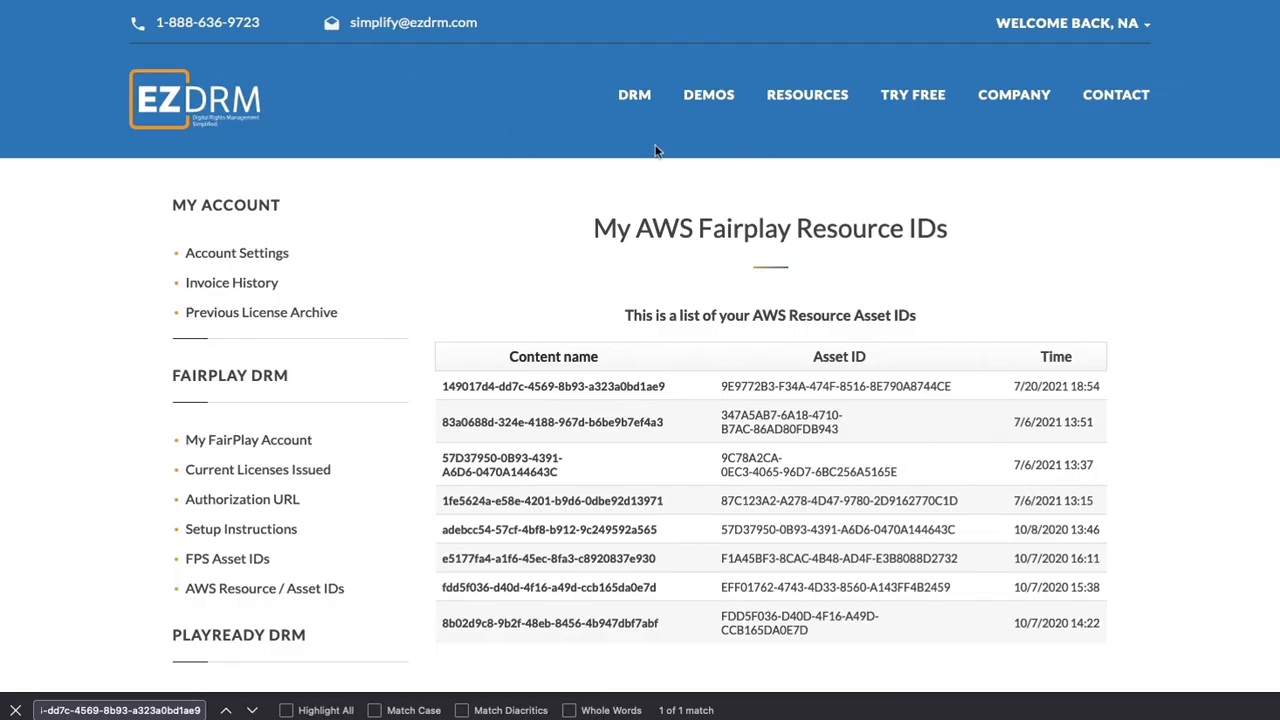
click(527, 185)
key(super+f)
key(super+v)
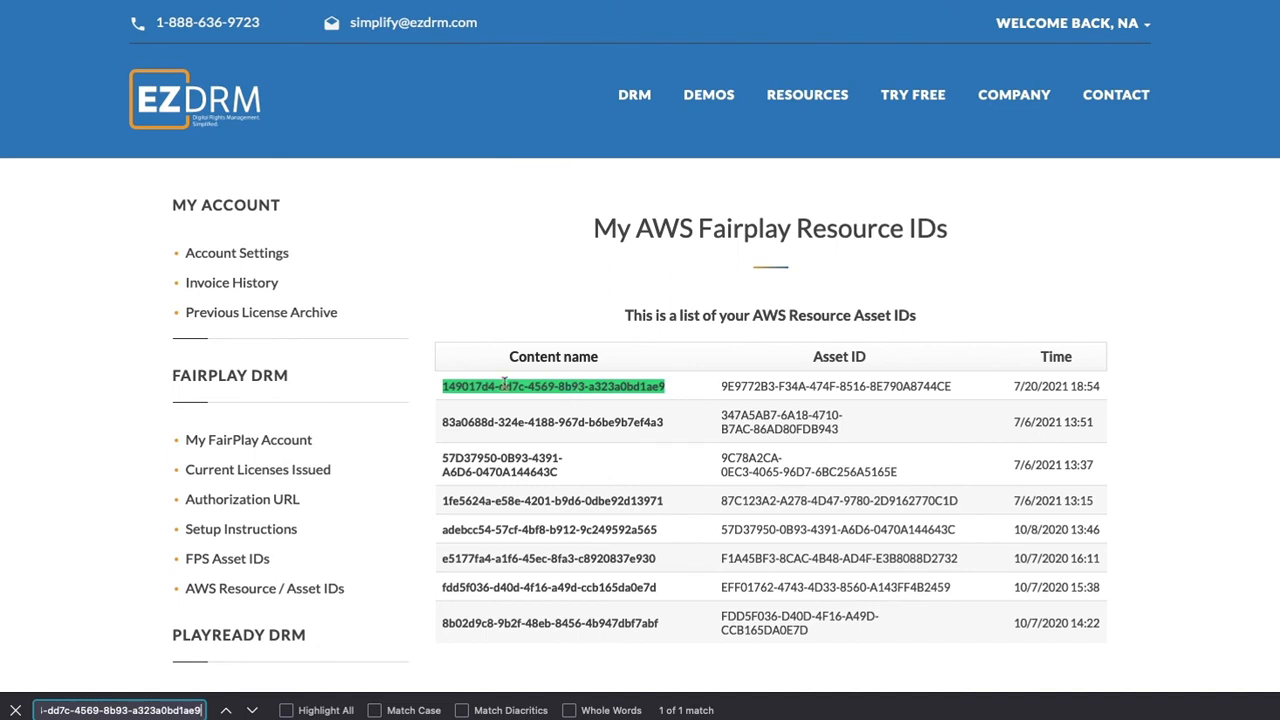
- Copy the asset ID that belongs to content name 149017d4-dd7c-4569-8b93-a323a0bd1ae9 in the EZDRM list
drag(722, 385, 951, 388)
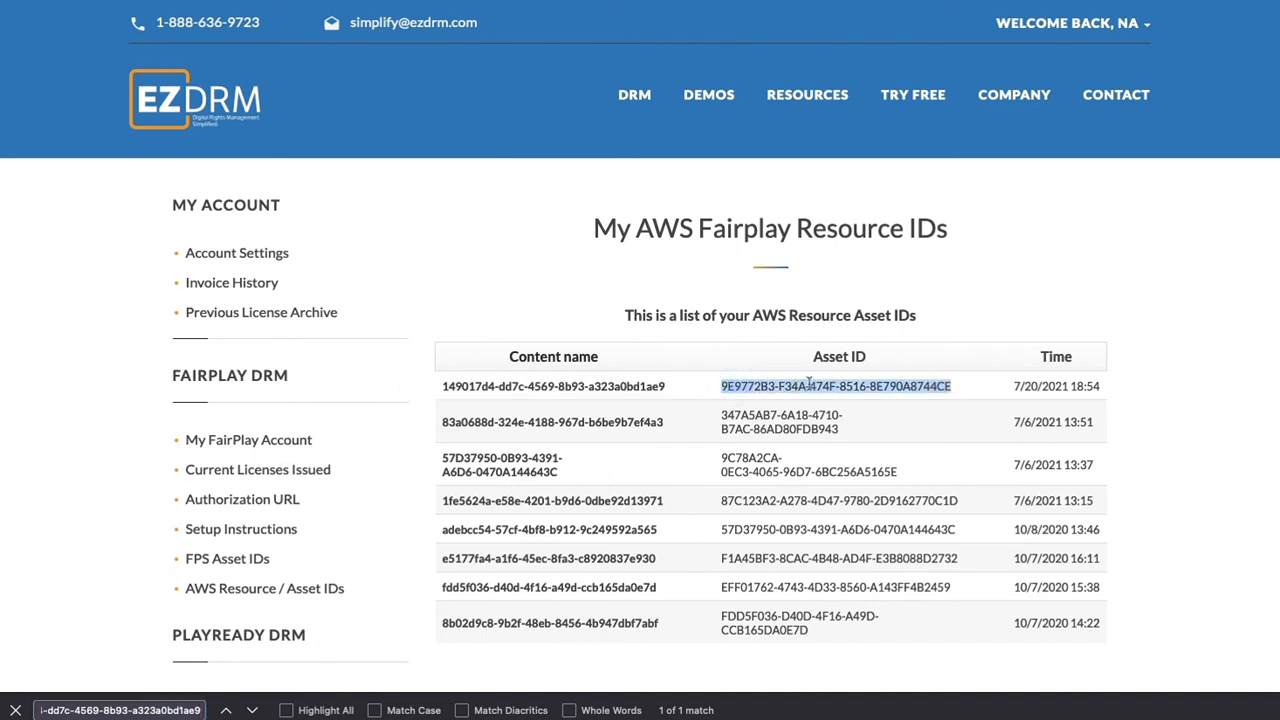
click(675, 386)
triple_click(443, 397)
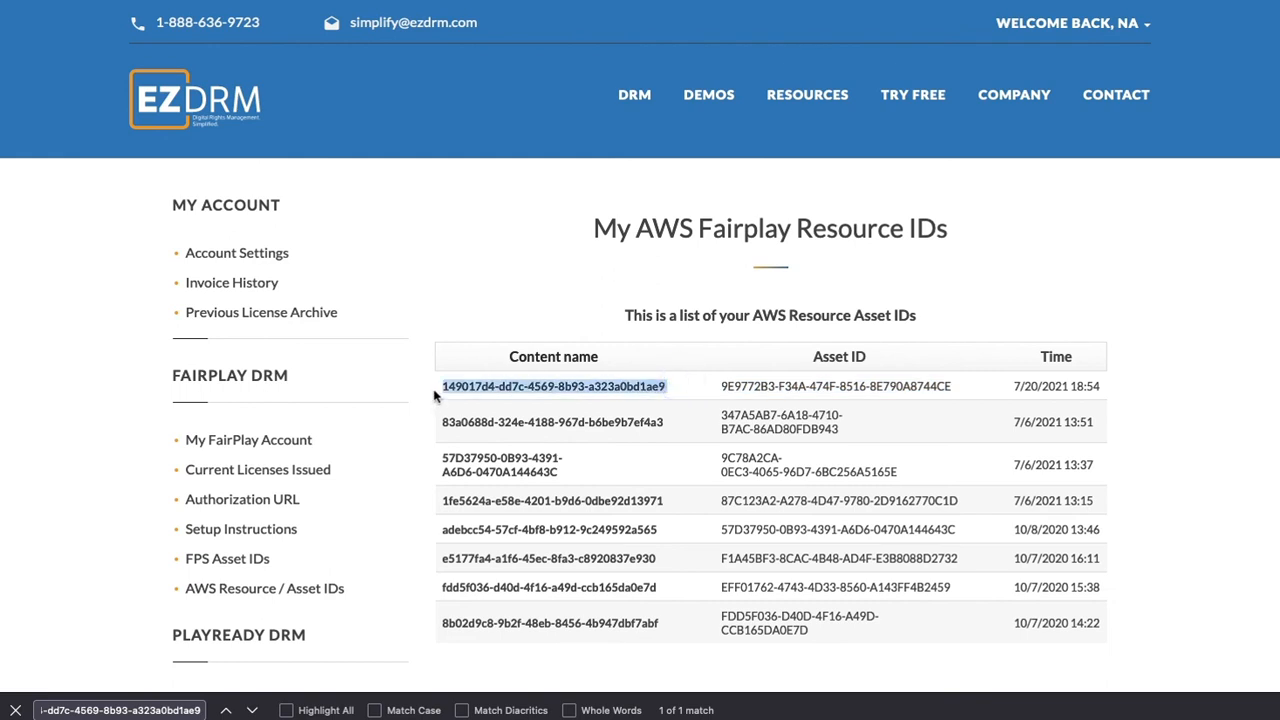
click(716, 387)
mouse_move(716, 387)
mouse_down()
mouse_move(960, 389)
mouse_move(716, 392)
mouse_up()
click(950, 390)
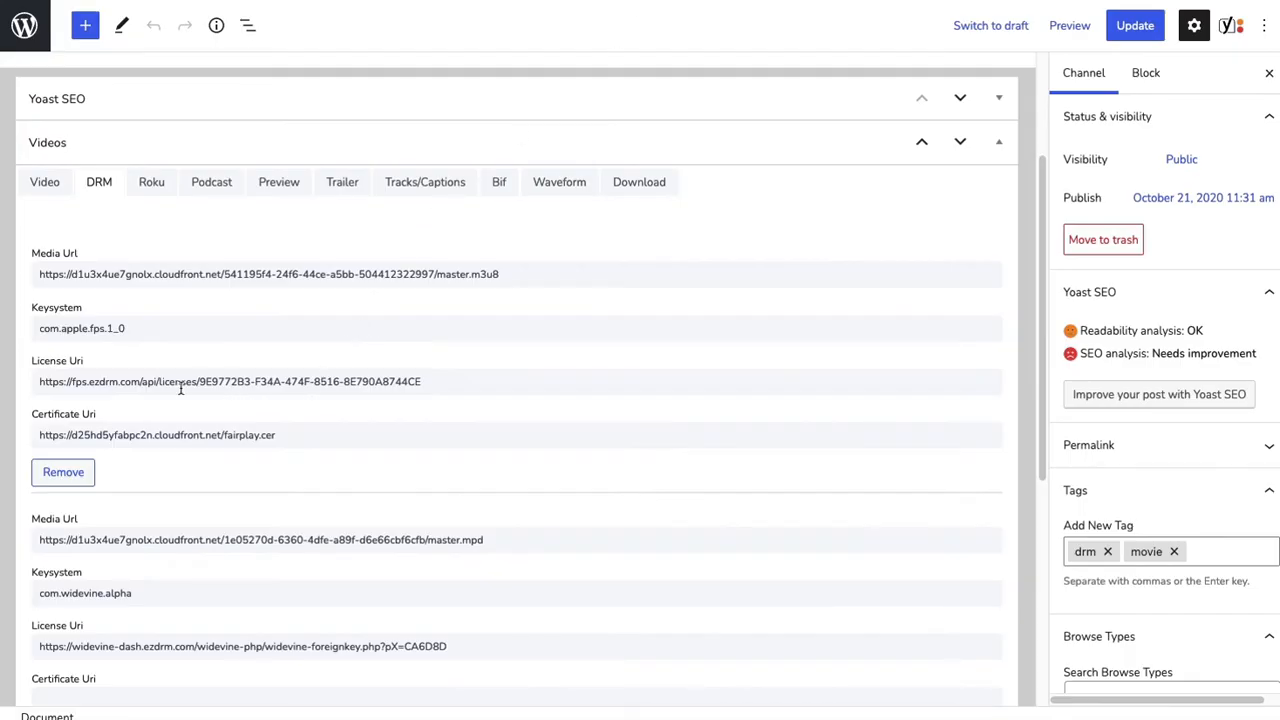
- Replace the asset ID at the end of the DRM Example entry's FairPlay license URI with the one copied from EZDRM
drag(199, 382, 466, 384)
key(super+v)
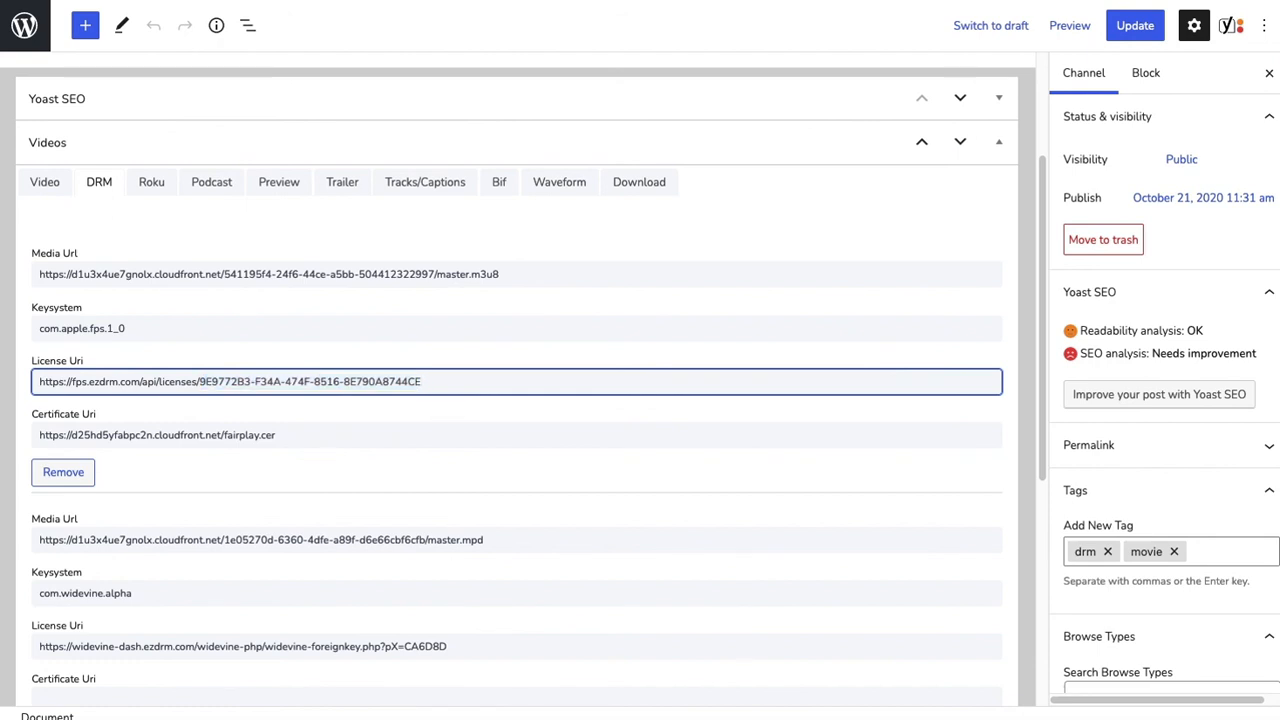
click(398, 410)
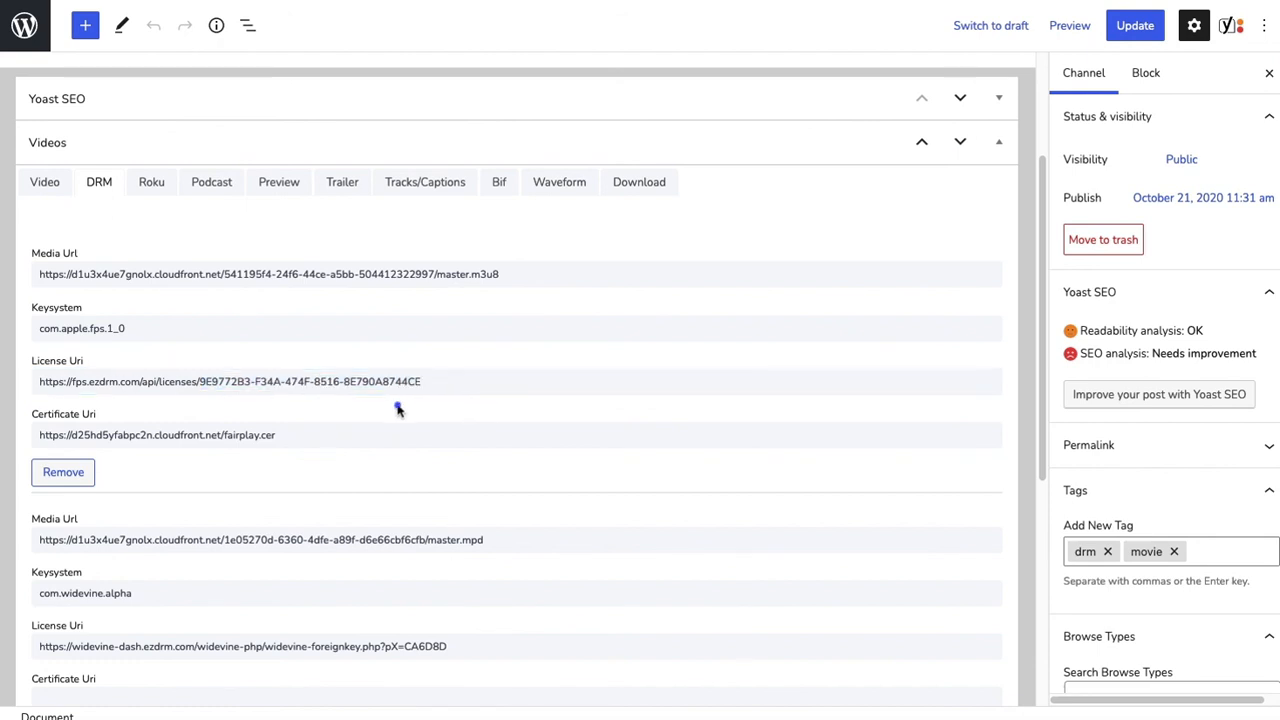
- Update the DRM Example entry, play its video on the demo site and pause it
click(1145, 30)
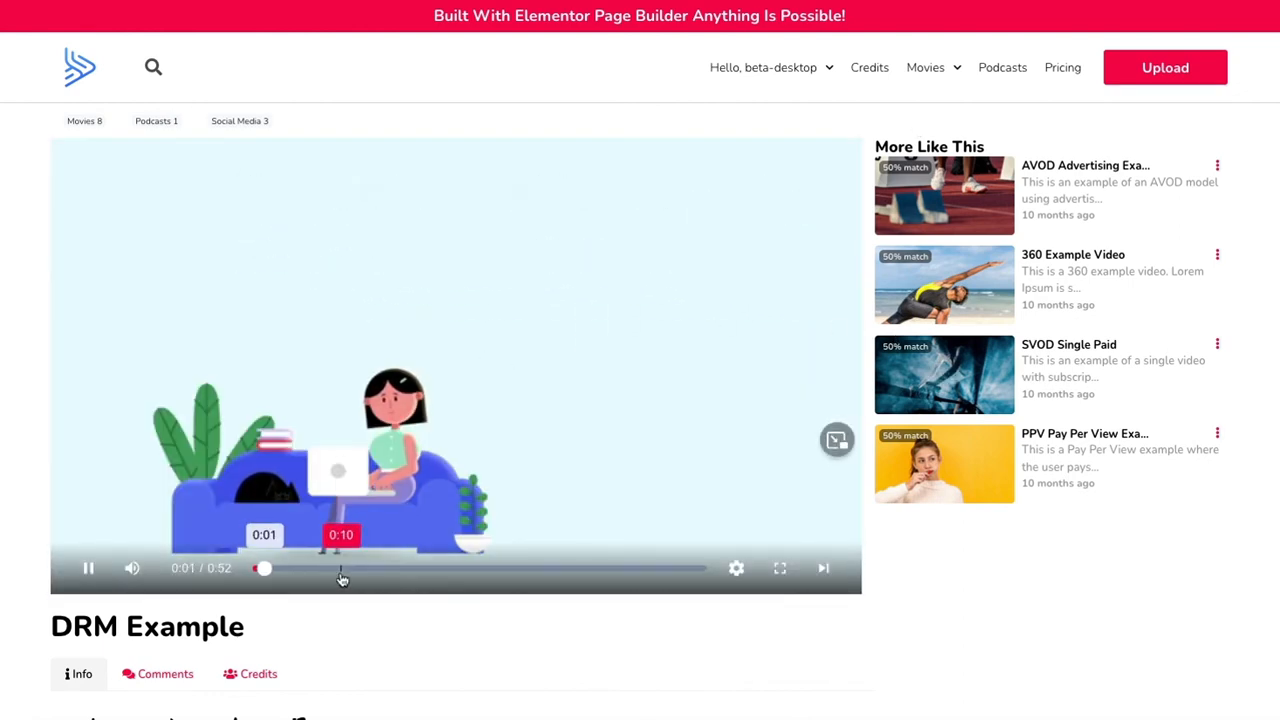
click(480, 344)
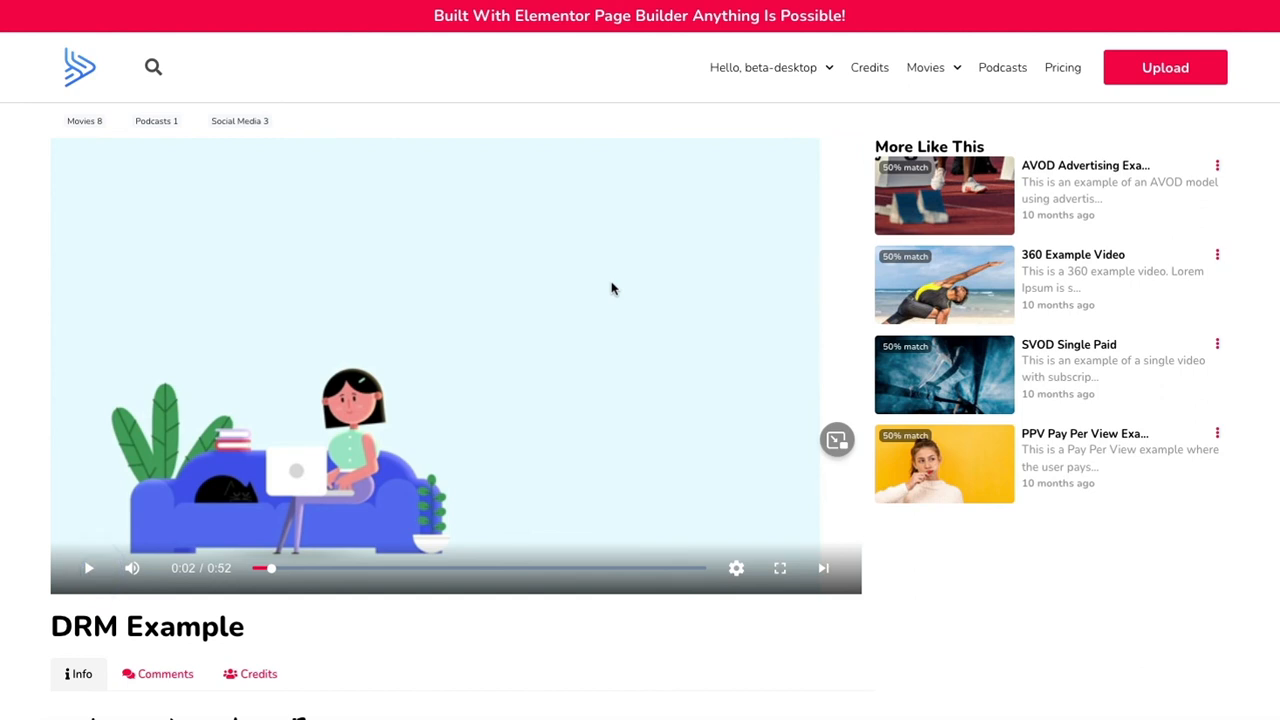